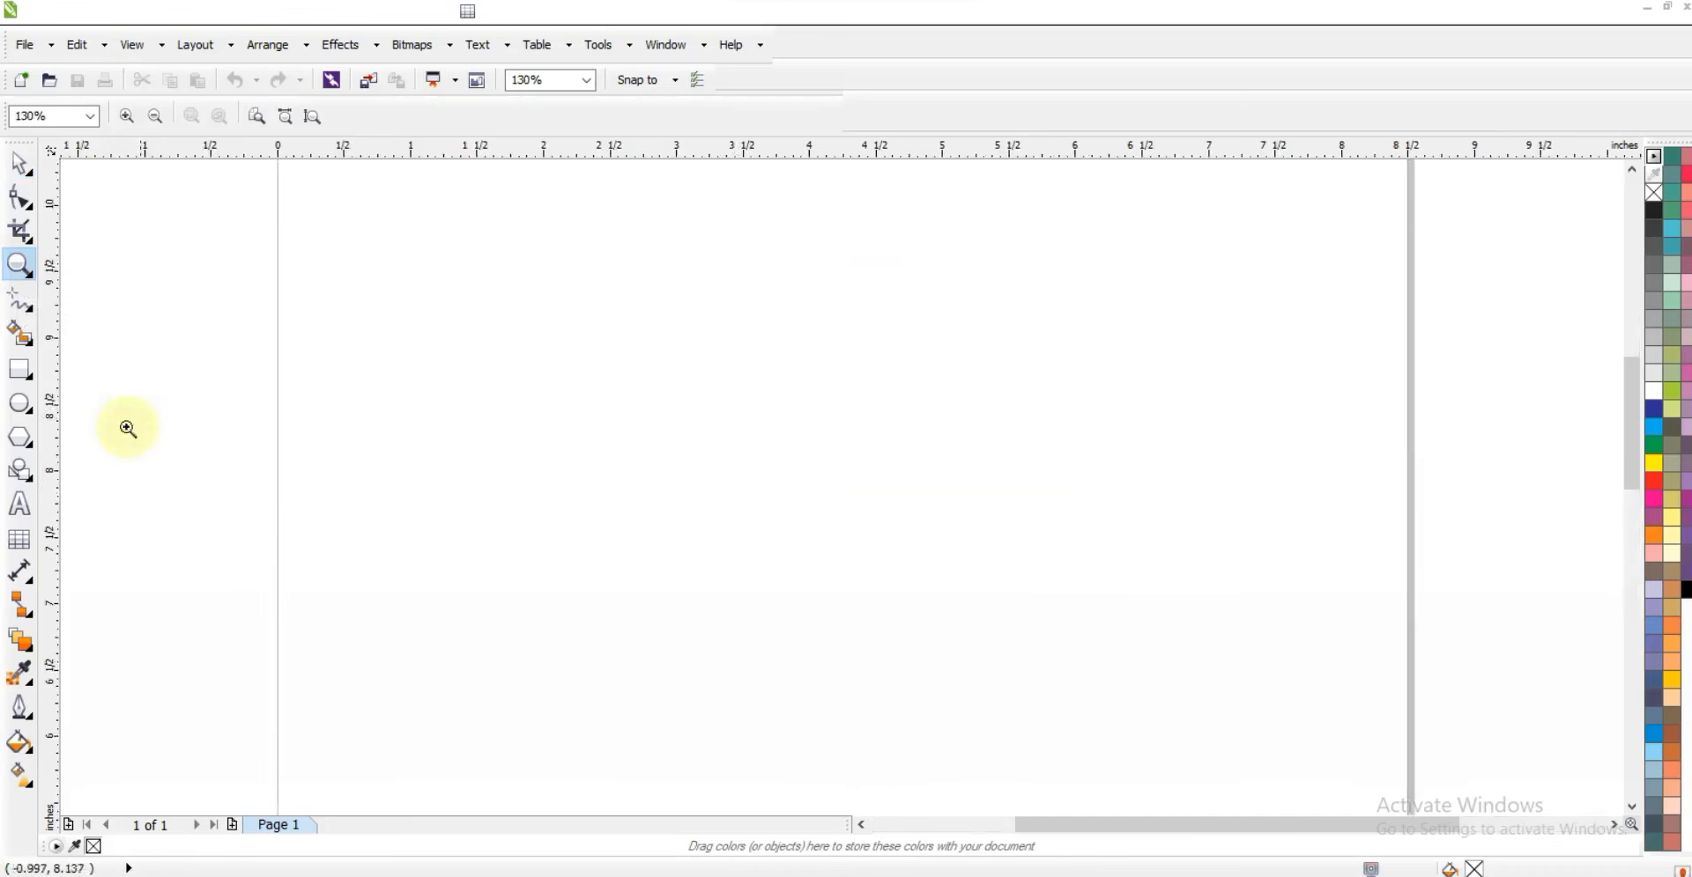
# Draw a straight vertical line about 2.5 in tall with the Freehand tool and set its outline width to 3 pt
pyautogui.click(18, 304)
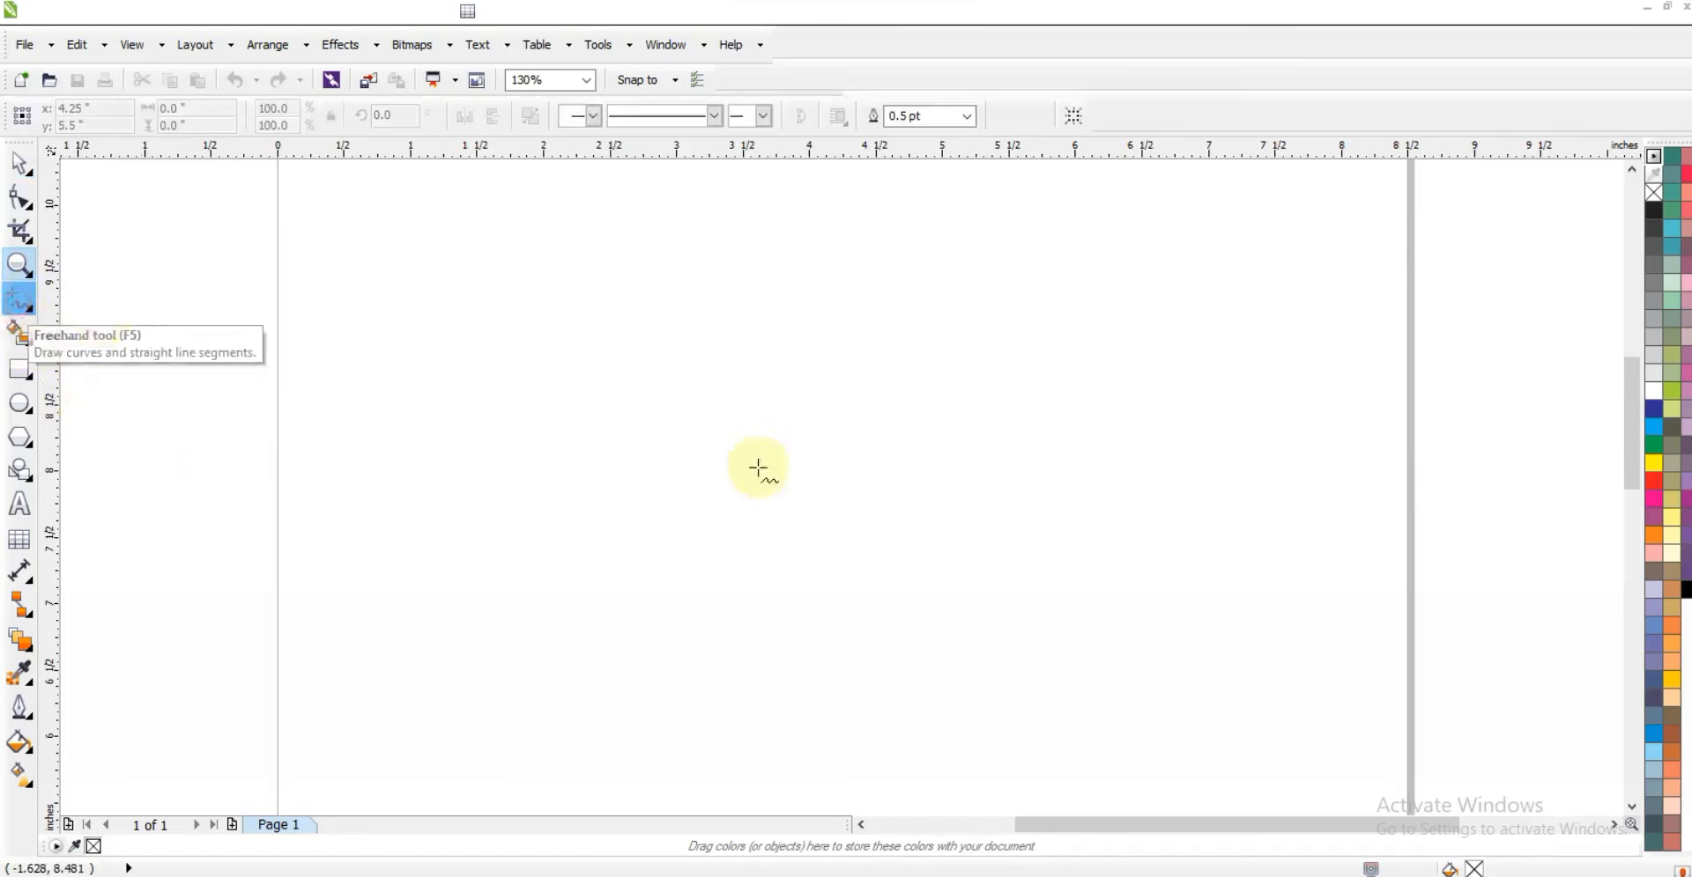
pyautogui.click(826, 553)
pyautogui.press('ctrl')
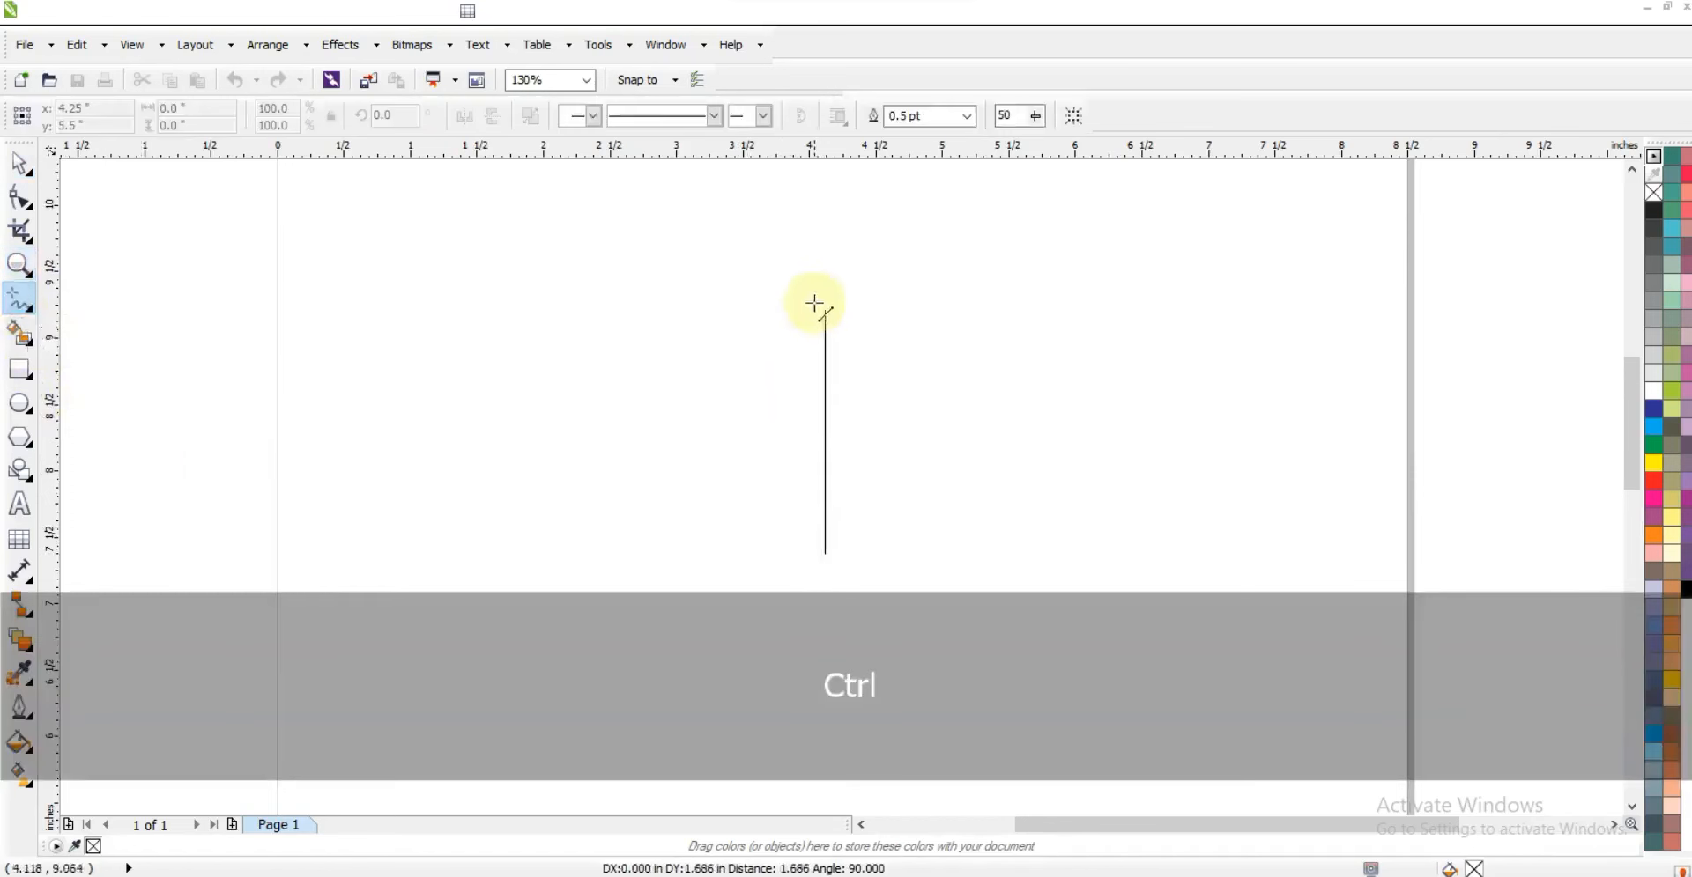
pyautogui.click(824, 220)
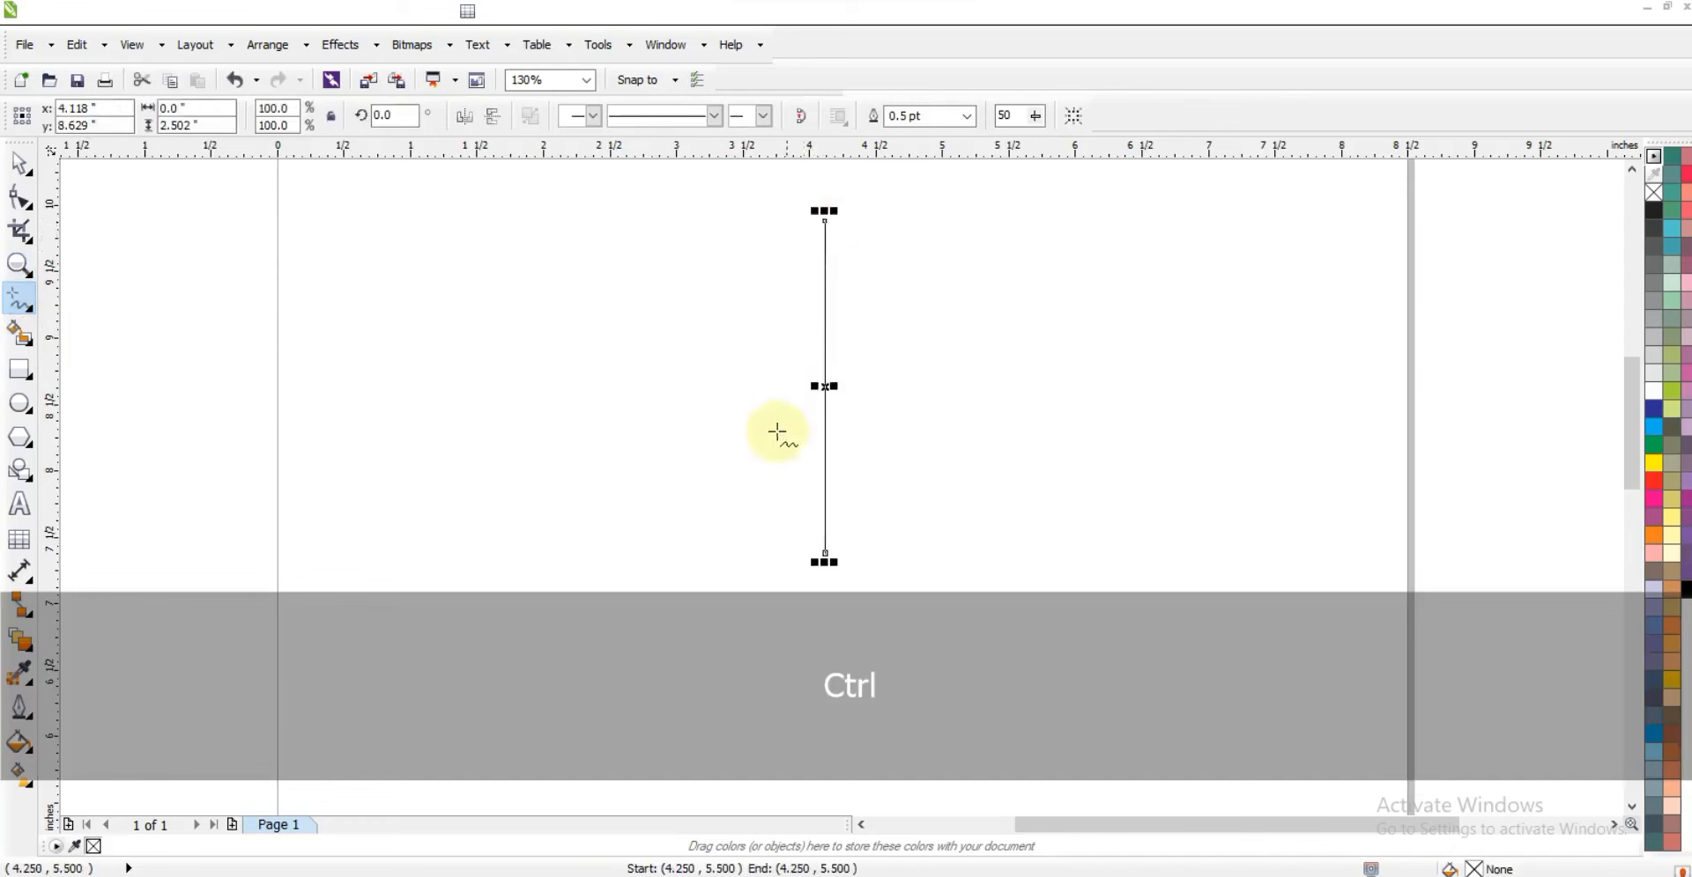
pyautogui.click(967, 117)
pyautogui.click(915, 232)
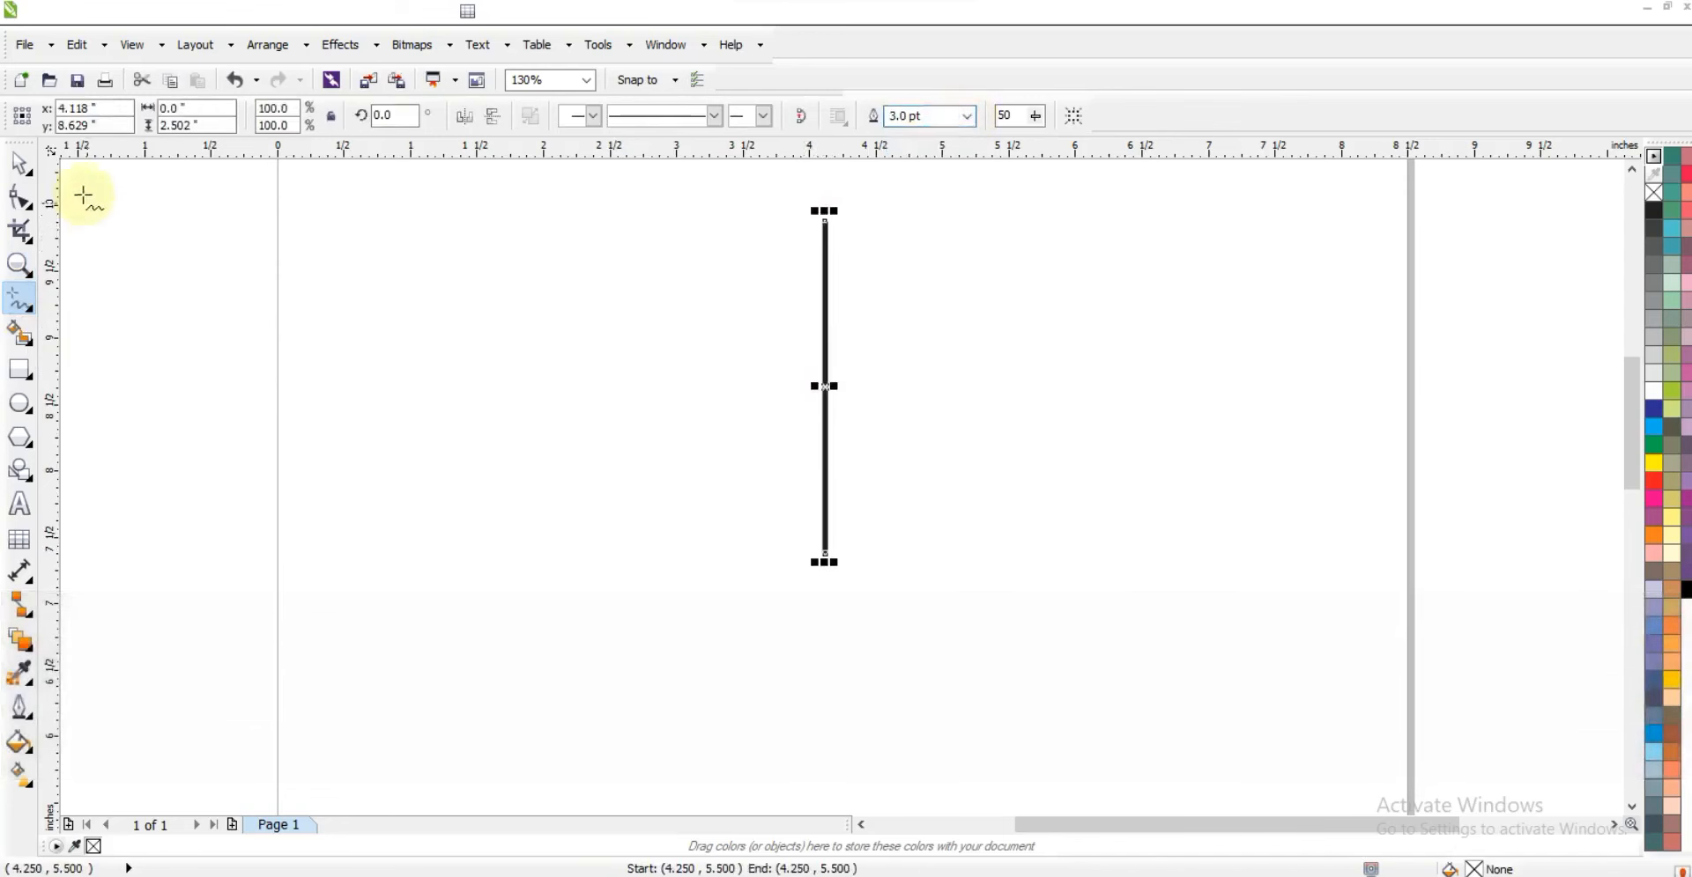
# Convert the vertical line to a curve and shape it into a smooth arc bulging to the right
pyautogui.click(22, 198)
pyautogui.moveTo(717, 201); pyautogui.dragTo(948, 574)
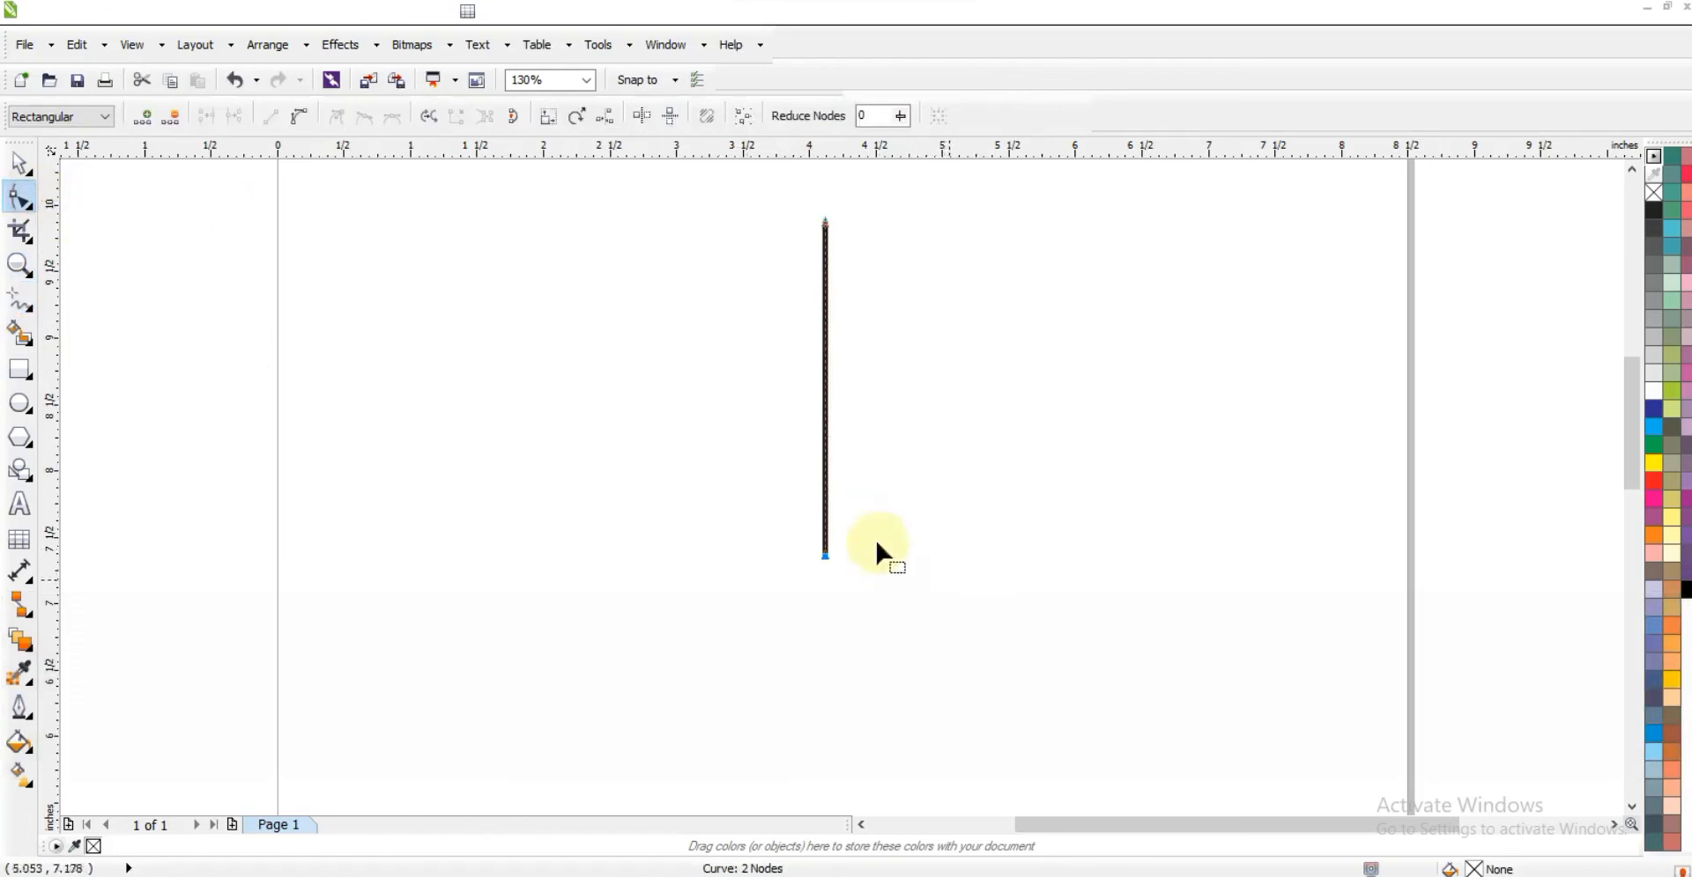
pyautogui.click(308, 124)
pyautogui.click(826, 398)
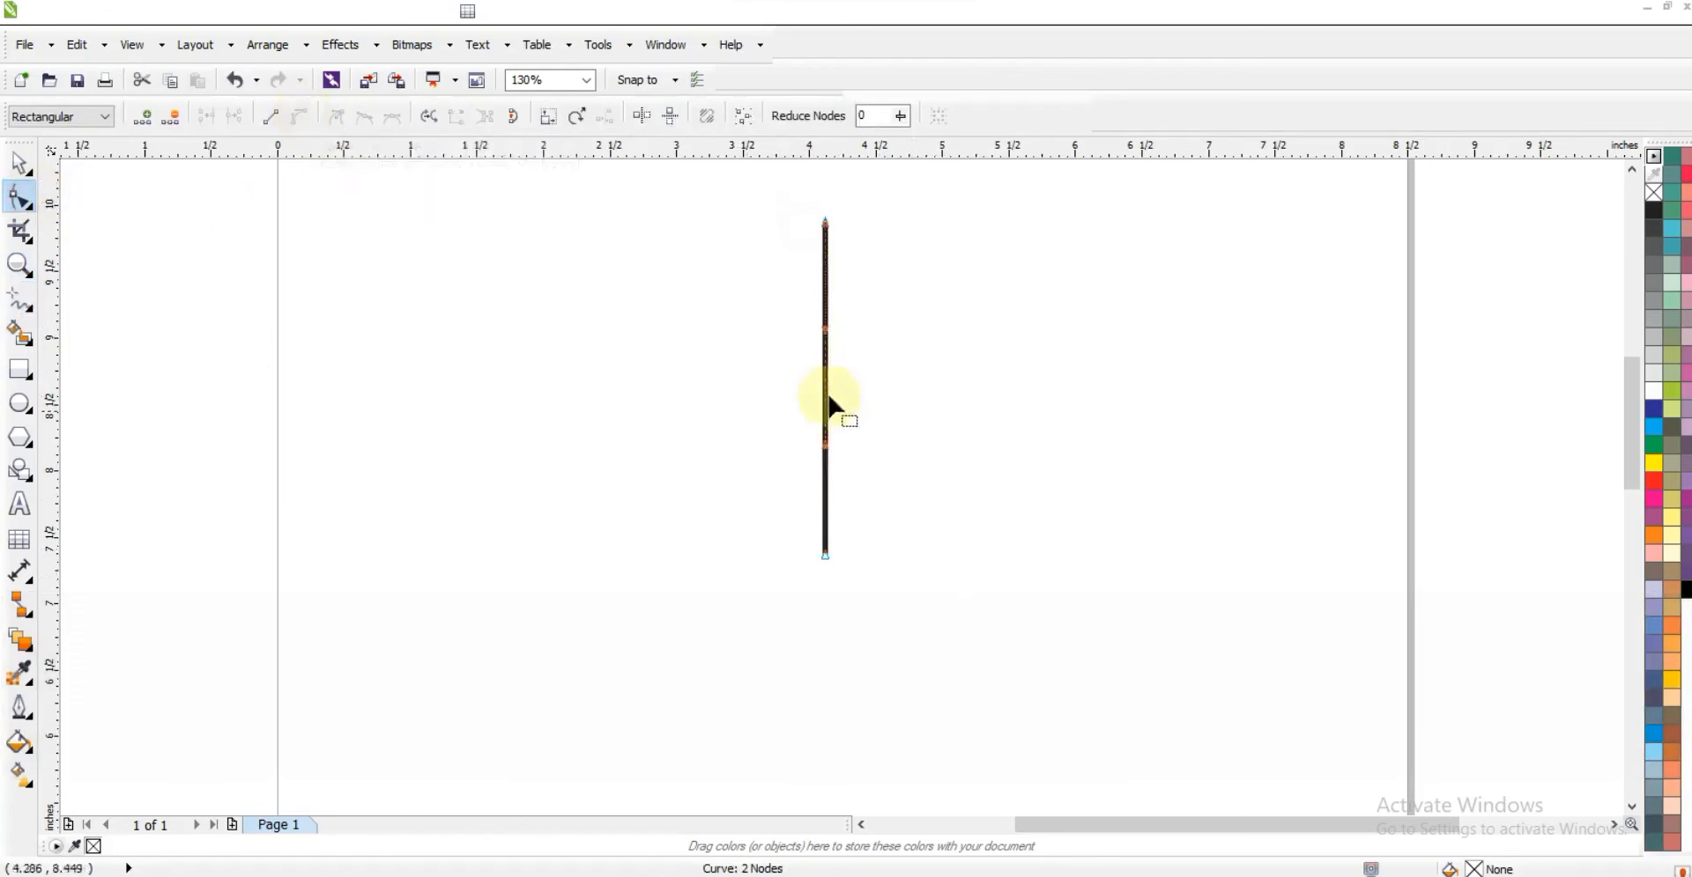
pyautogui.moveTo(823, 453); pyautogui.dragTo(853, 414)
pyautogui.moveTo(826, 329); pyautogui.dragTo(898, 324)
pyautogui.moveTo(909, 455); pyautogui.dragTo(950, 471)
pyautogui.moveTo(900, 322); pyautogui.dragTo(914, 302)
pyautogui.moveTo(952, 476); pyautogui.dragTo(961, 478)
# Extend the arc from its lower end with straight segments up to an inner point, back to the base, and up to the tip, closing the shape
pyautogui.click(20, 299)
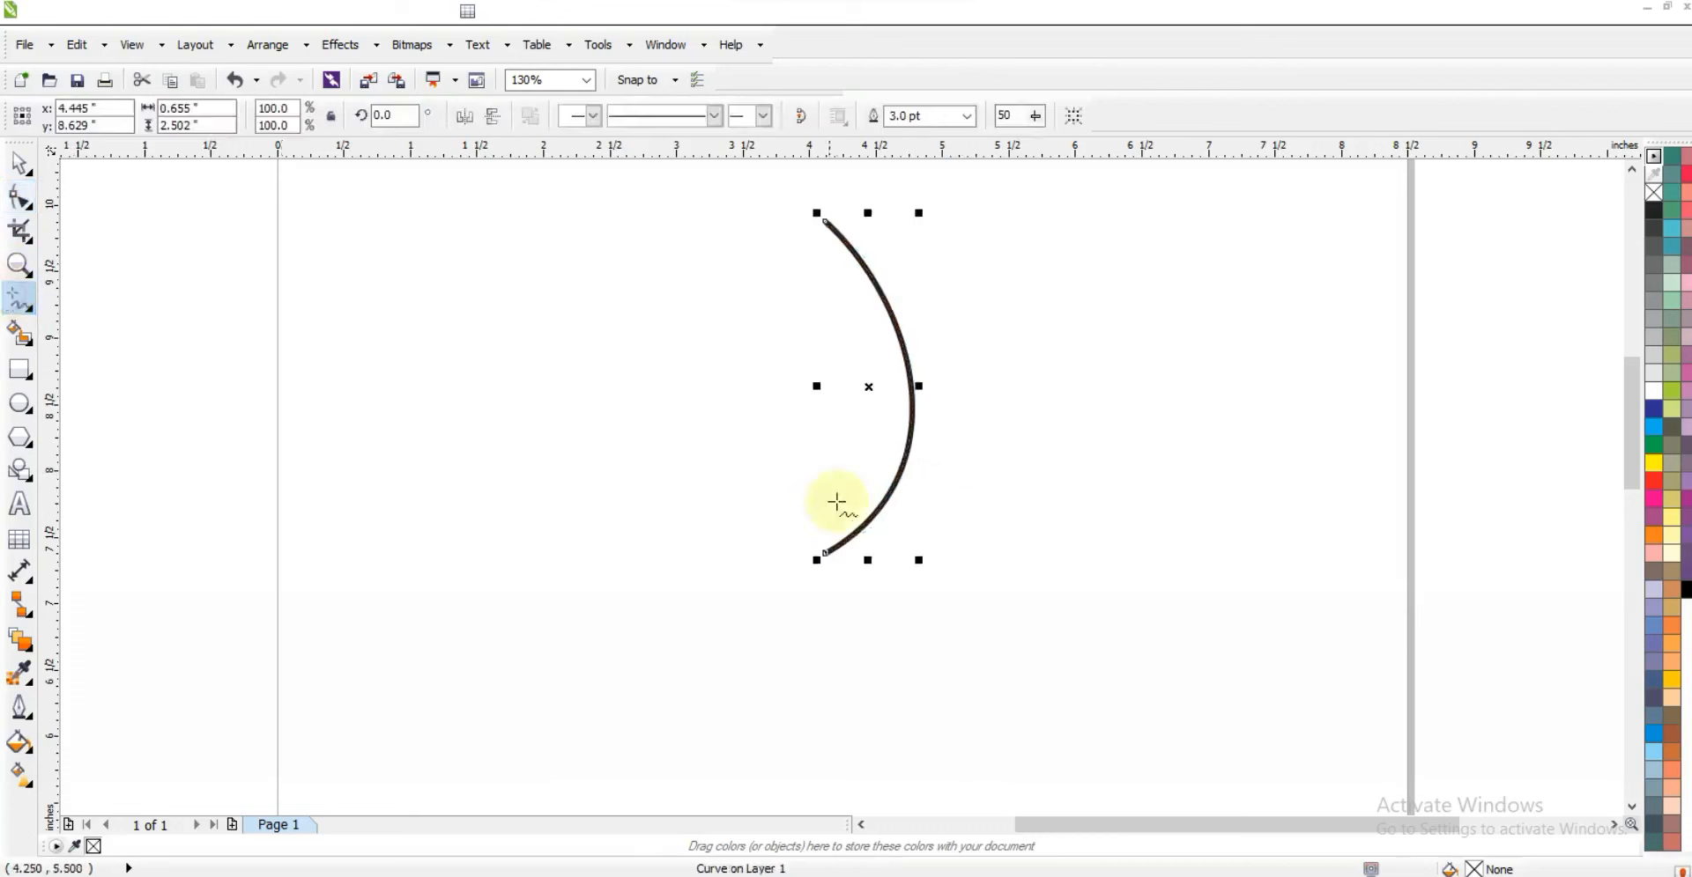
pyautogui.click(825, 553)
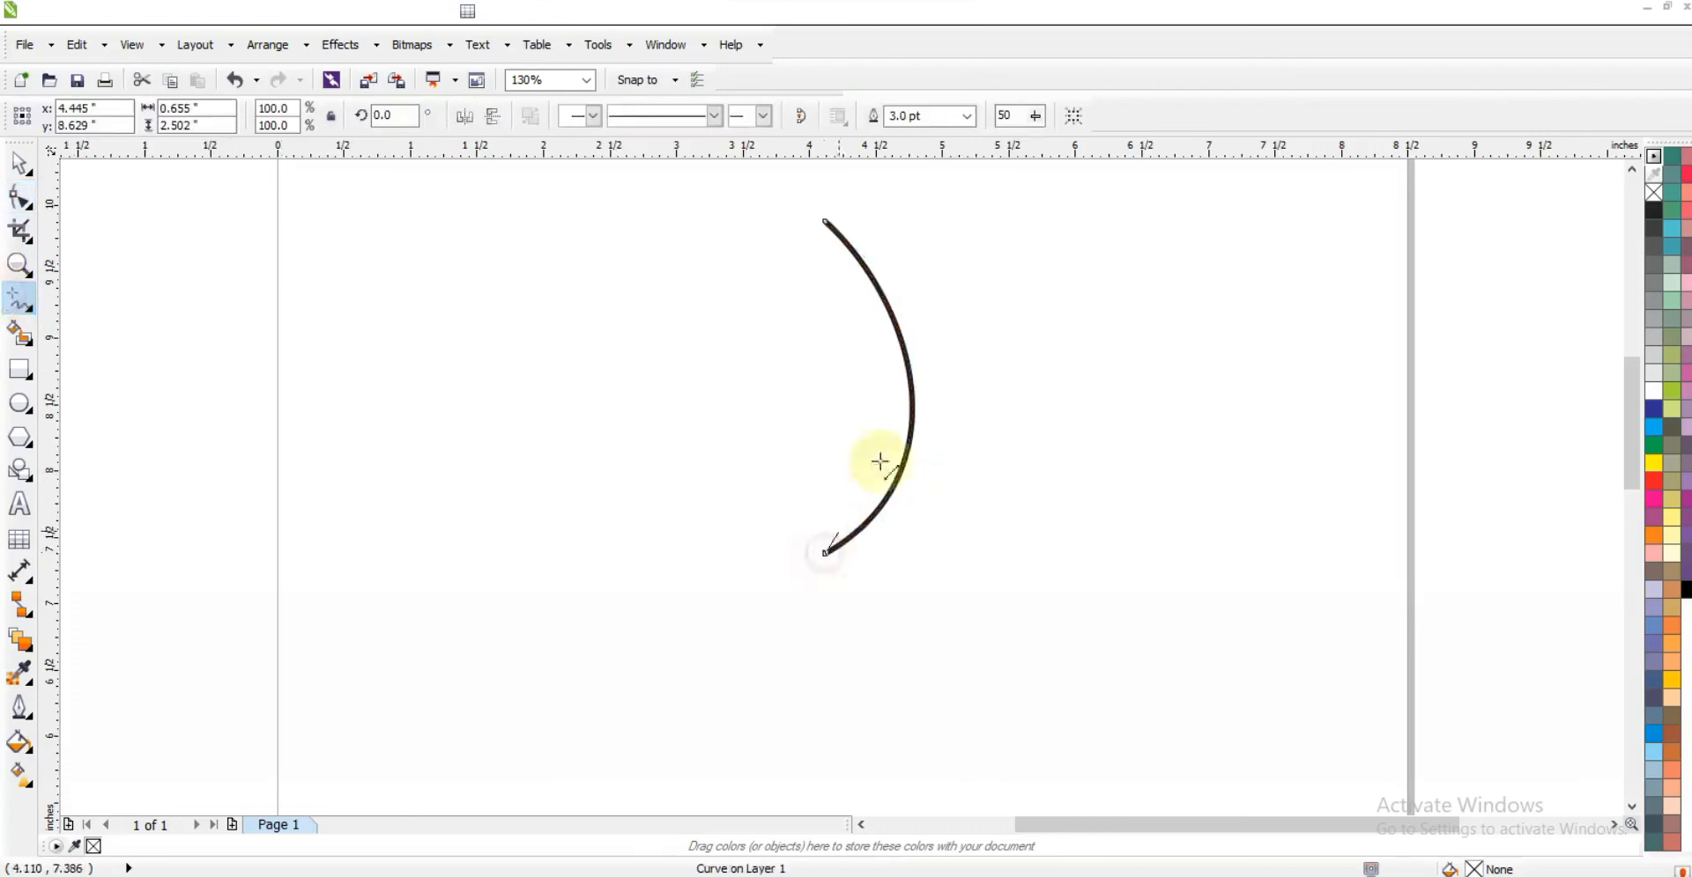
pyautogui.click(873, 389)
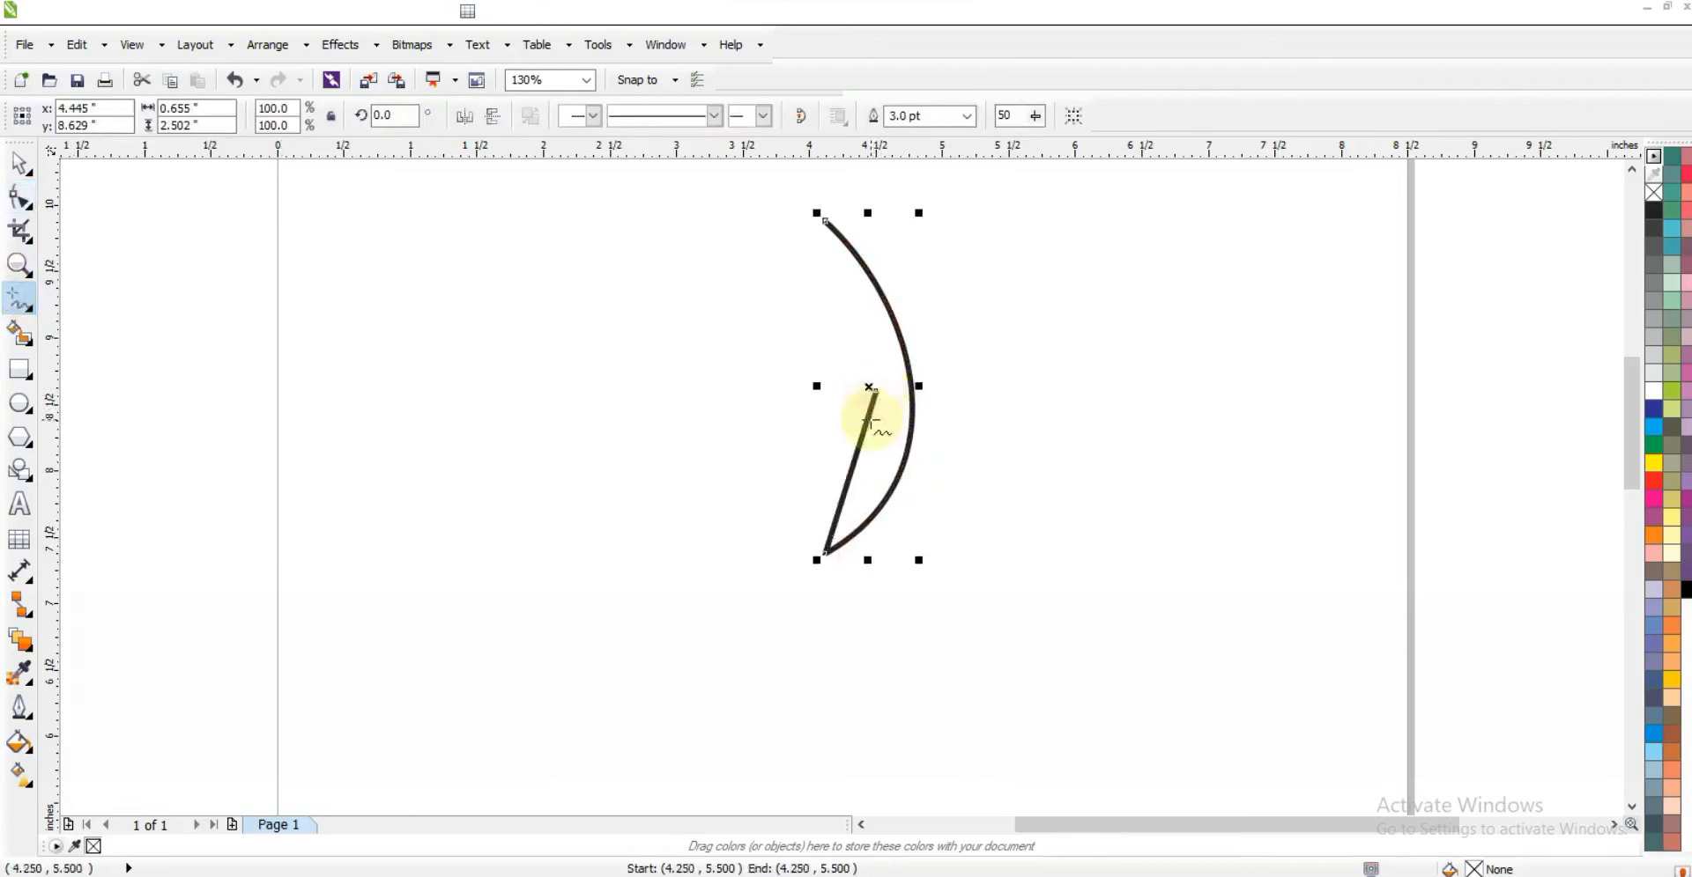
pyautogui.click(873, 390)
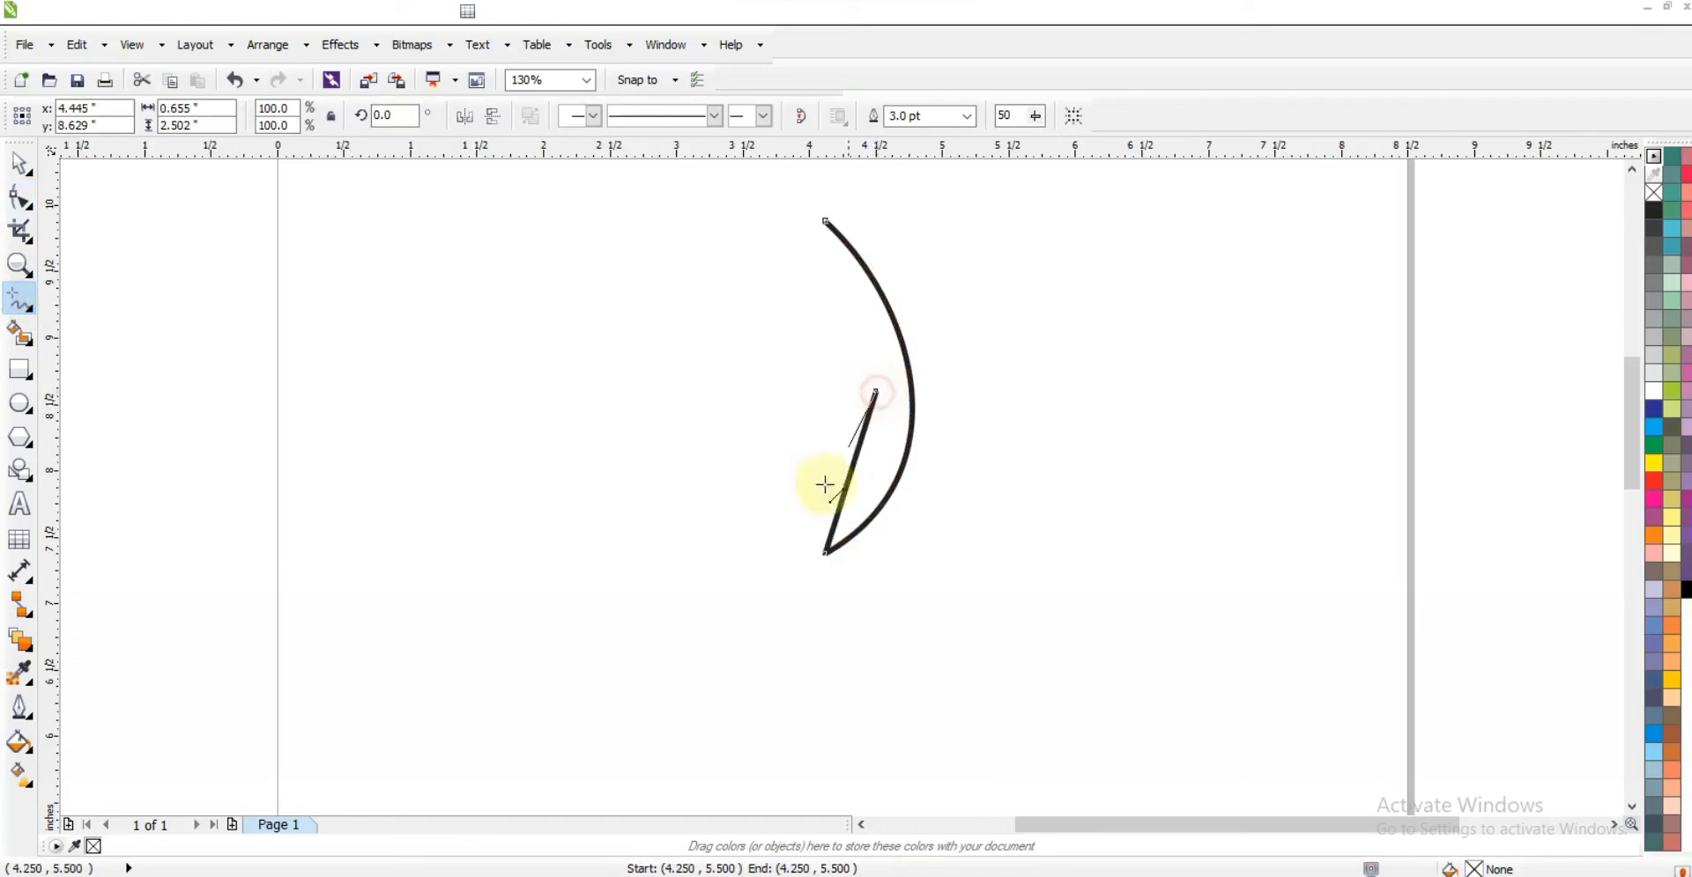
pyautogui.click(812, 543)
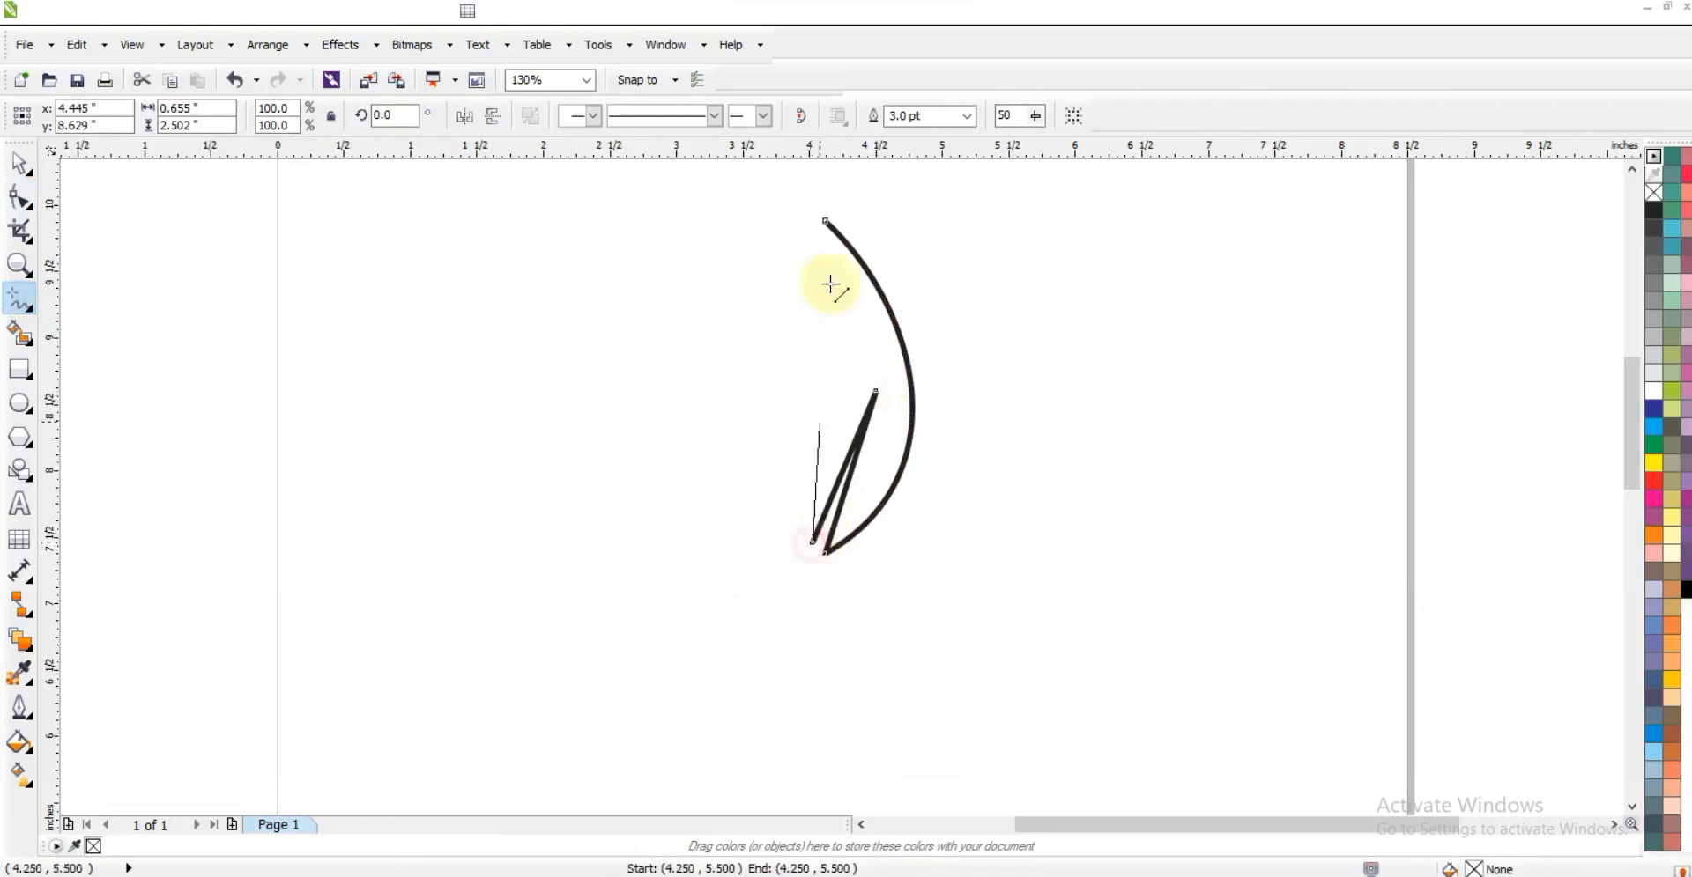
pyautogui.click(826, 220)
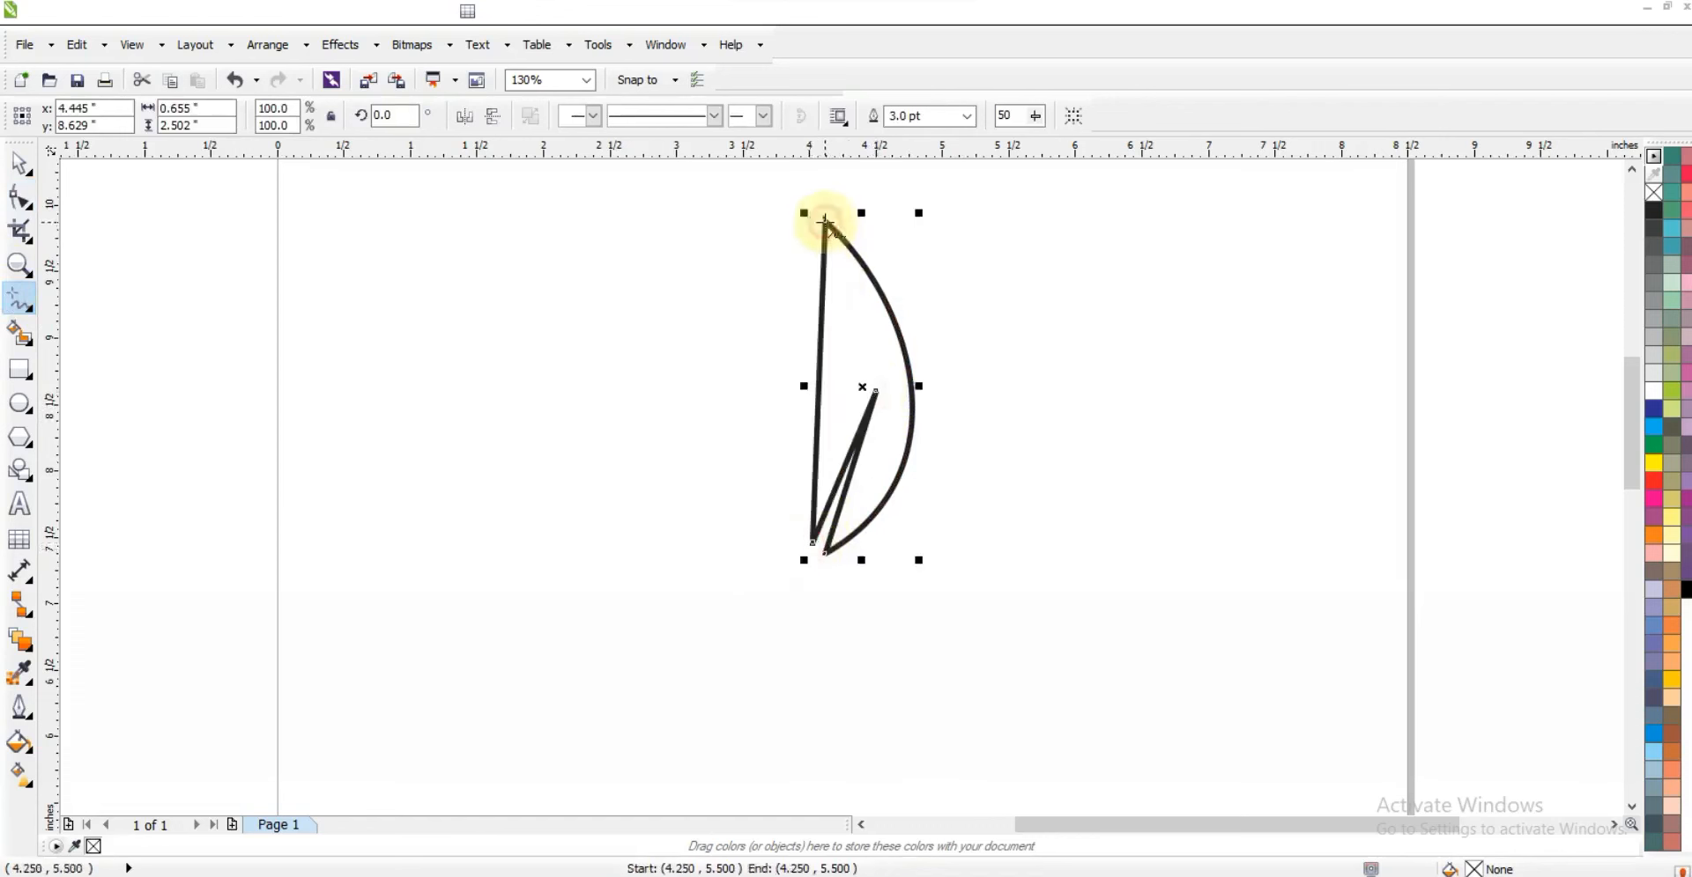
# Convert the new segments to curves and bend the two inner ones into a narrow, pointed leaf vein
pyautogui.click(19, 196)
pyautogui.moveTo(688, 190); pyautogui.dragTo(972, 586)
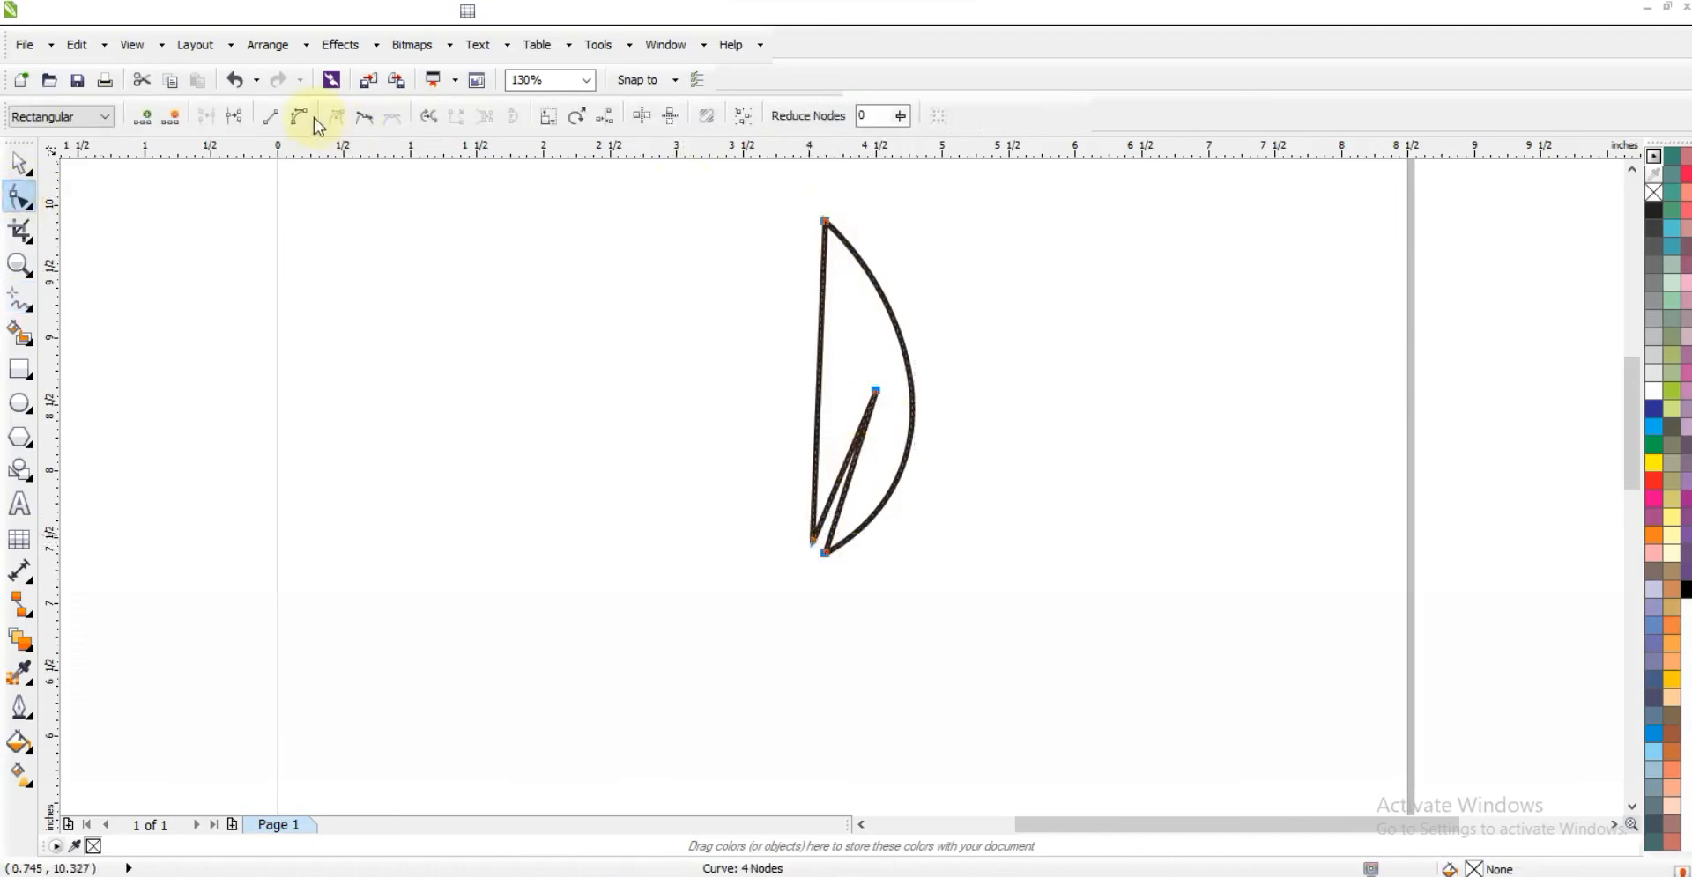
pyautogui.moveTo(854, 465); pyautogui.dragTo(867, 477)
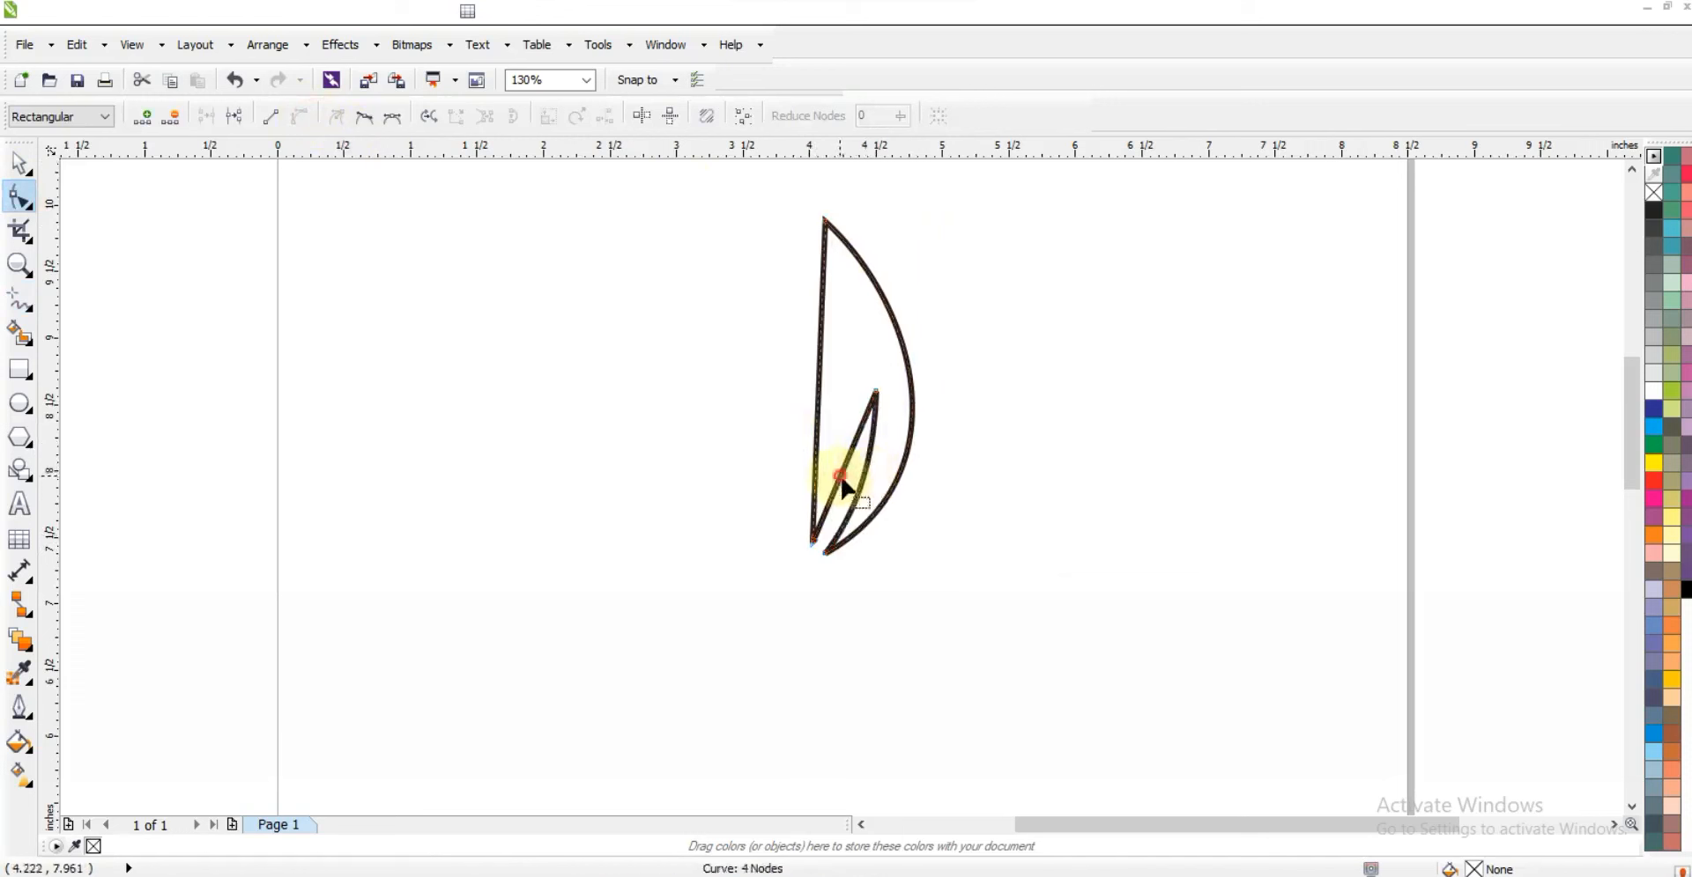
pyautogui.moveTo(837, 477)
pyautogui.mouseDown()
pyautogui.moveTo(854, 481)
pyautogui.moveTo(814, 548)
pyautogui.mouseUp()
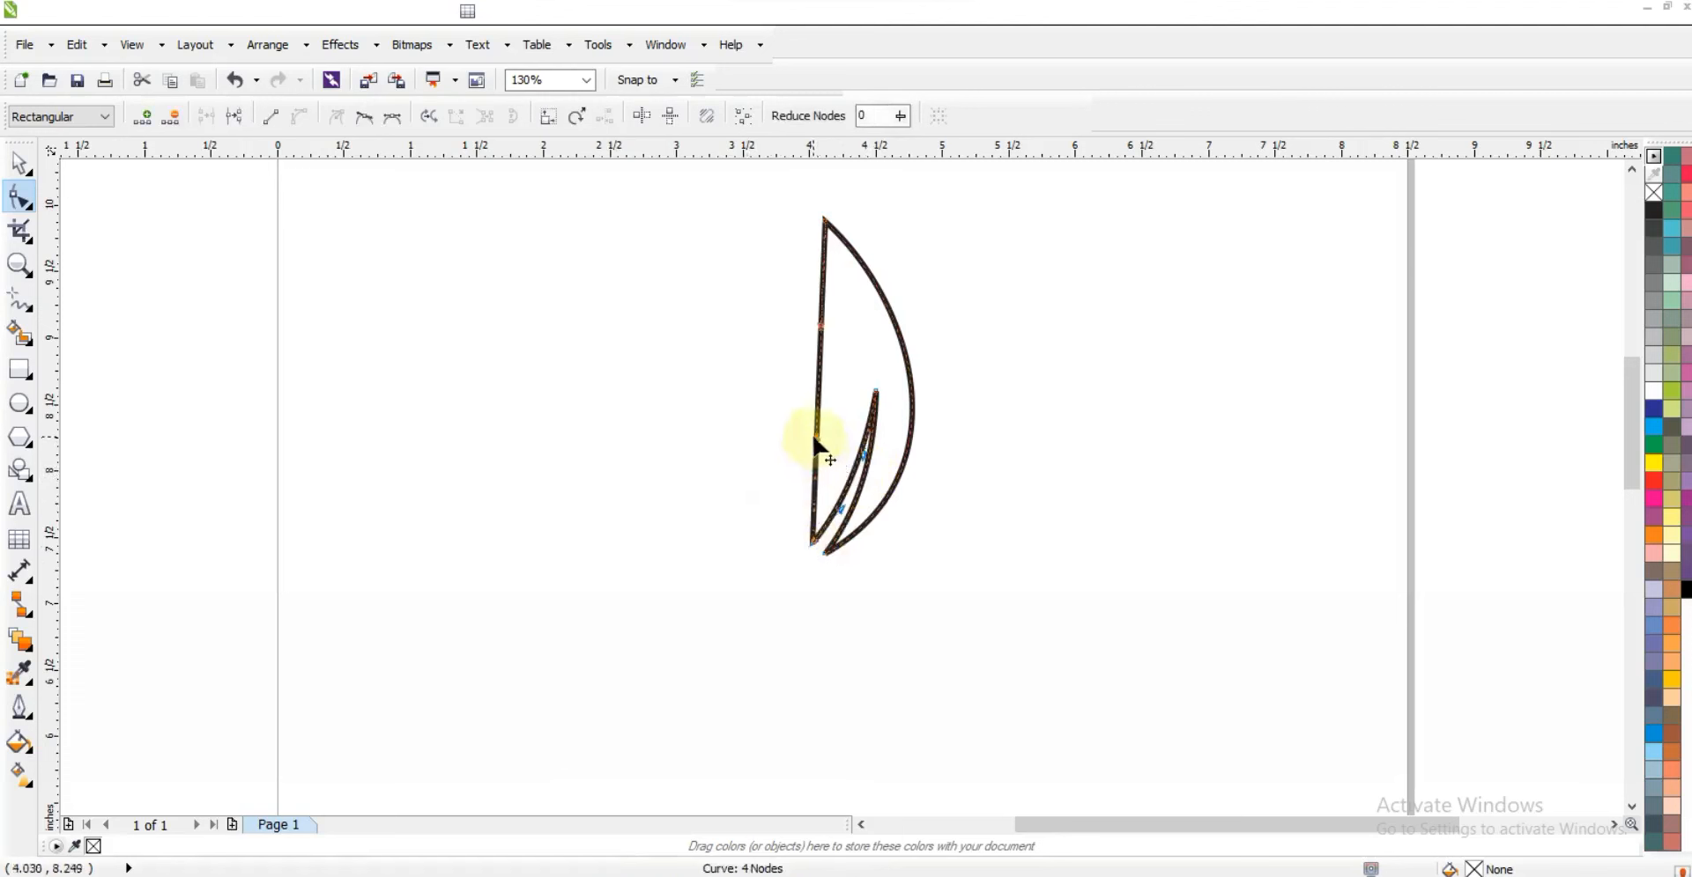
# Bend the leaf's straight left edge into an S-curve that is hollow near the tip and bulges near the base
pyautogui.moveTo(814, 441); pyautogui.dragTo(692, 463)
pyautogui.click(820, 328)
pyautogui.moveTo(821, 326); pyautogui.dragTo(852, 356)
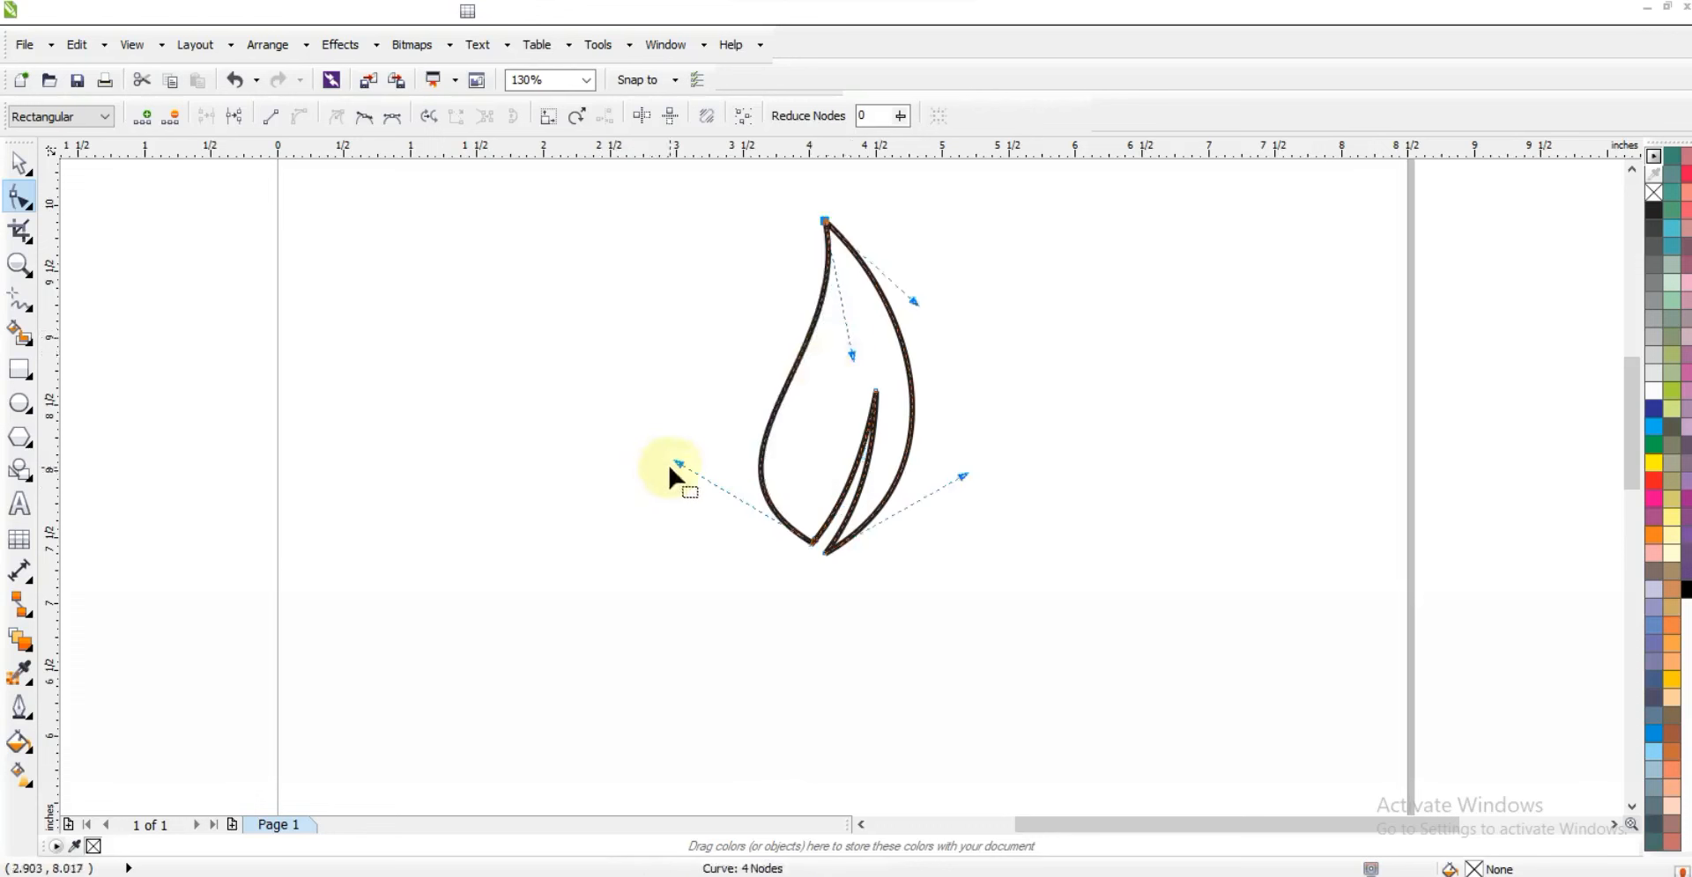
pyautogui.moveTo(676, 464)
pyautogui.mouseDown()
pyautogui.moveTo(665, 473)
pyautogui.moveTo(677, 453)
pyautogui.moveTo(663, 451)
pyautogui.mouseUp()
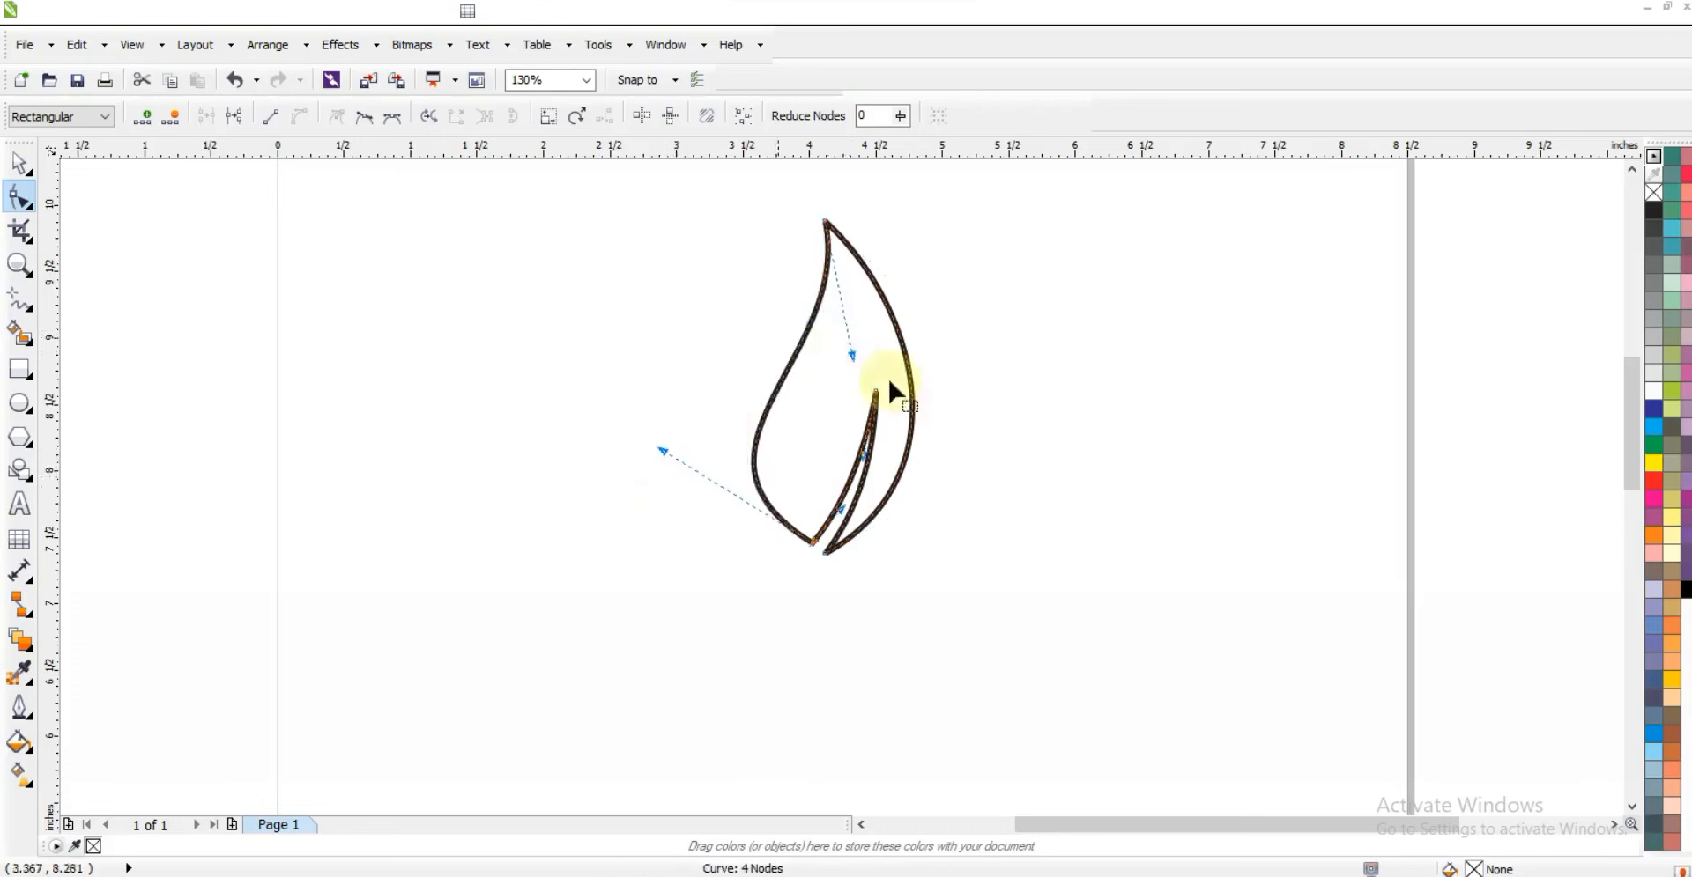
pyautogui.moveTo(859, 360); pyautogui.dragTo(852, 349)
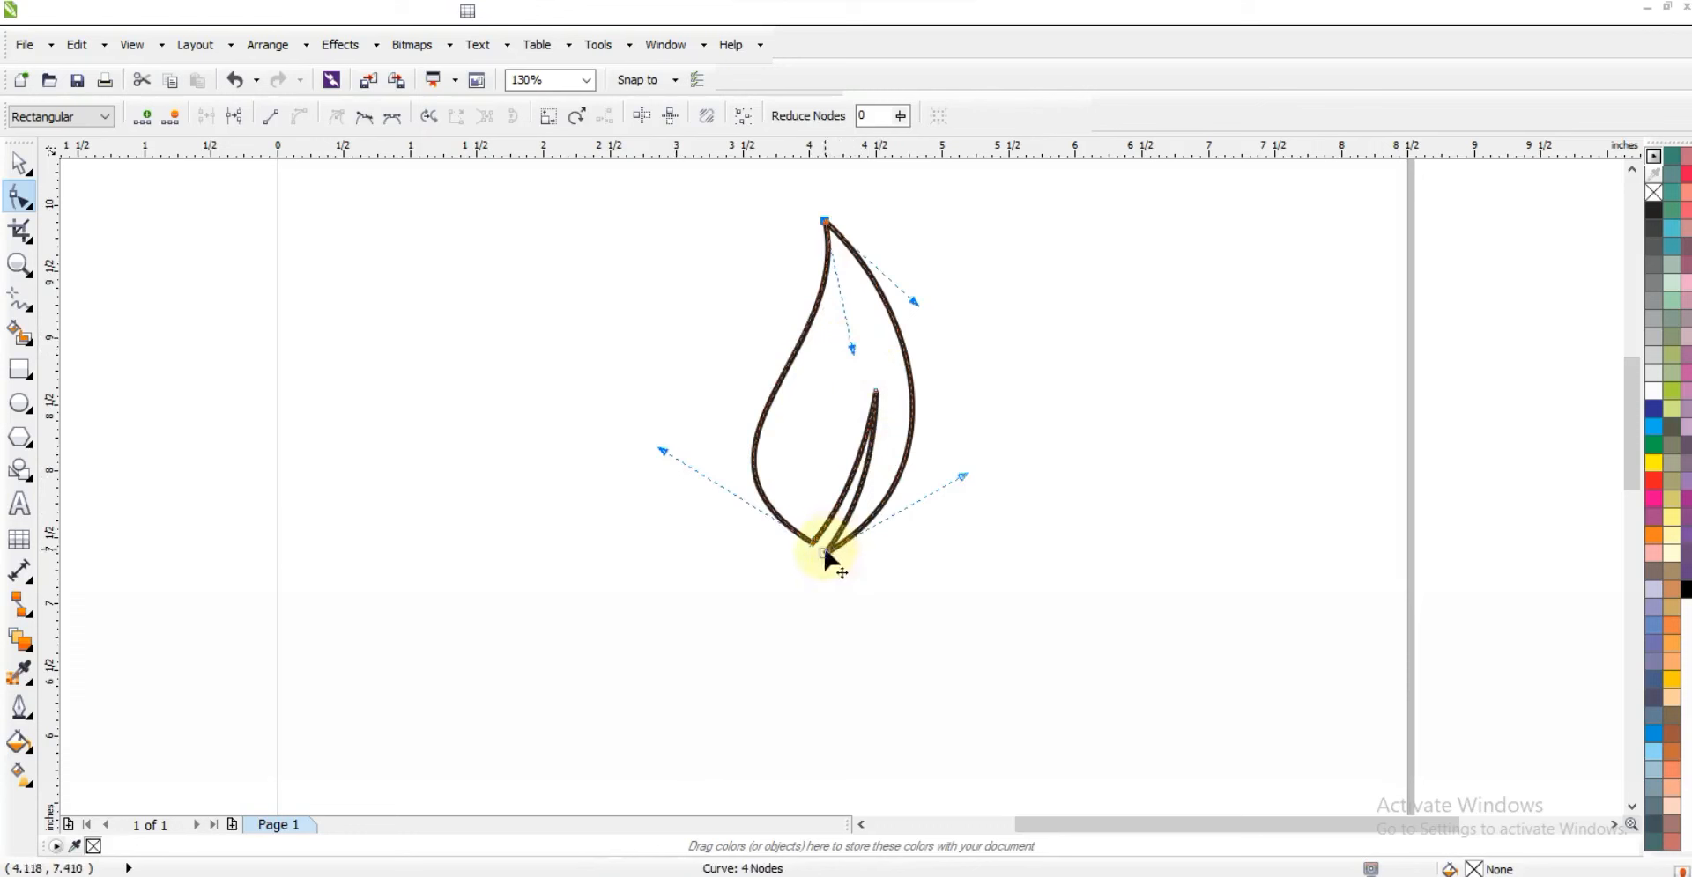
# Fine-tune the leaf's two base nodes and bulge its right edge slightly outward
pyautogui.moveTo(815, 544); pyautogui.dragTo(817, 545)
pyautogui.moveTo(914, 480); pyautogui.dragTo(917, 462)
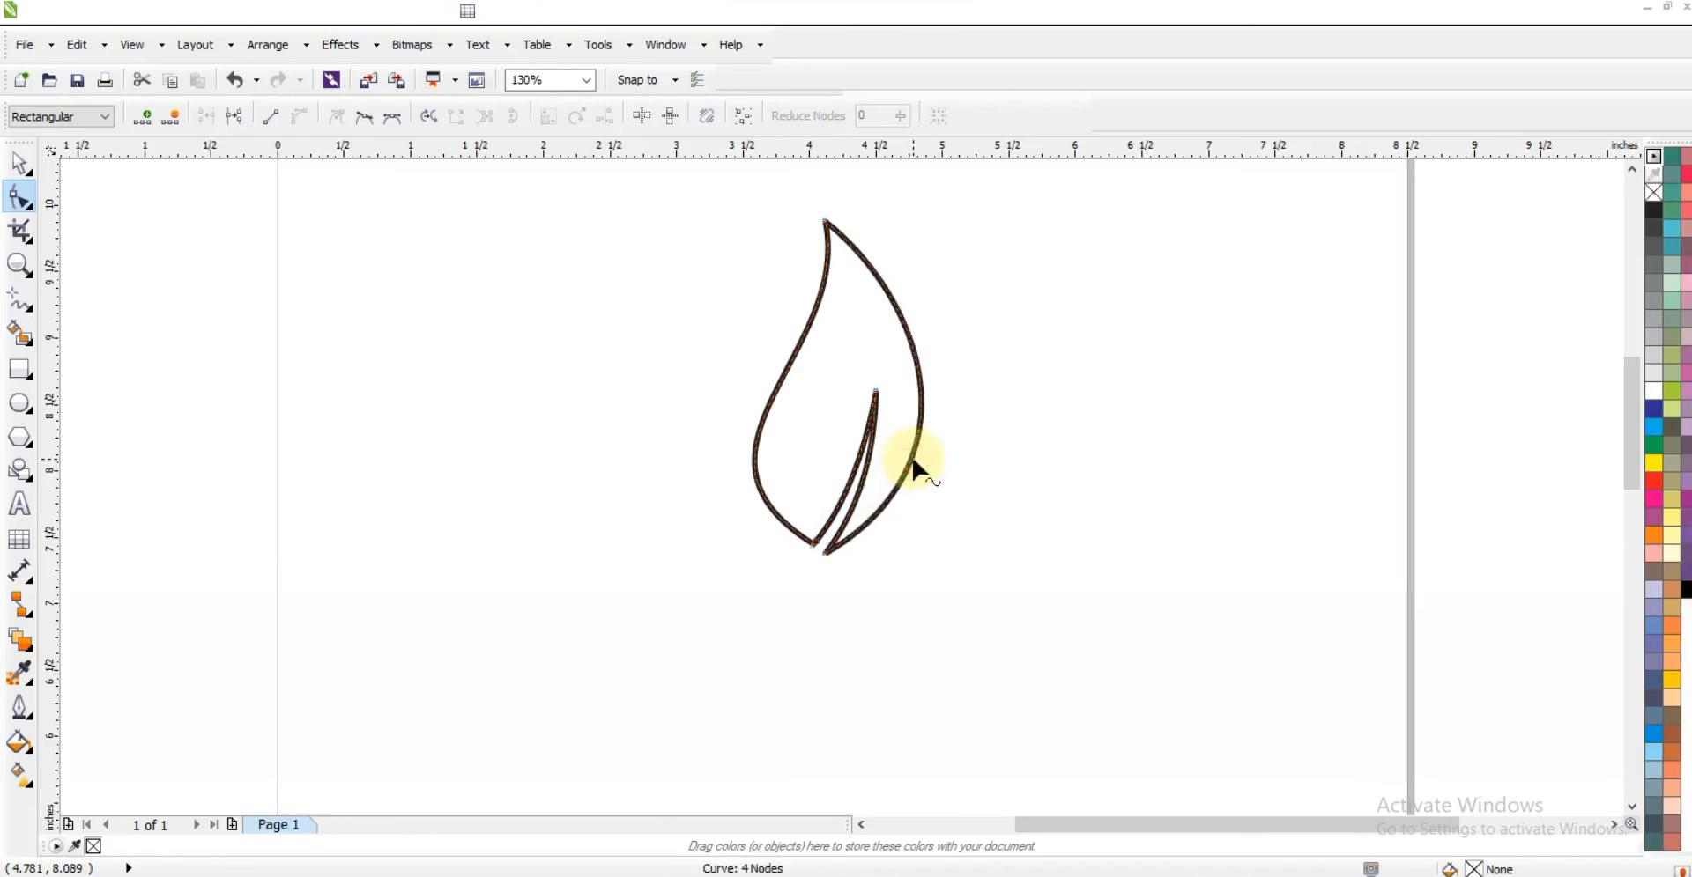
pyautogui.click(825, 553)
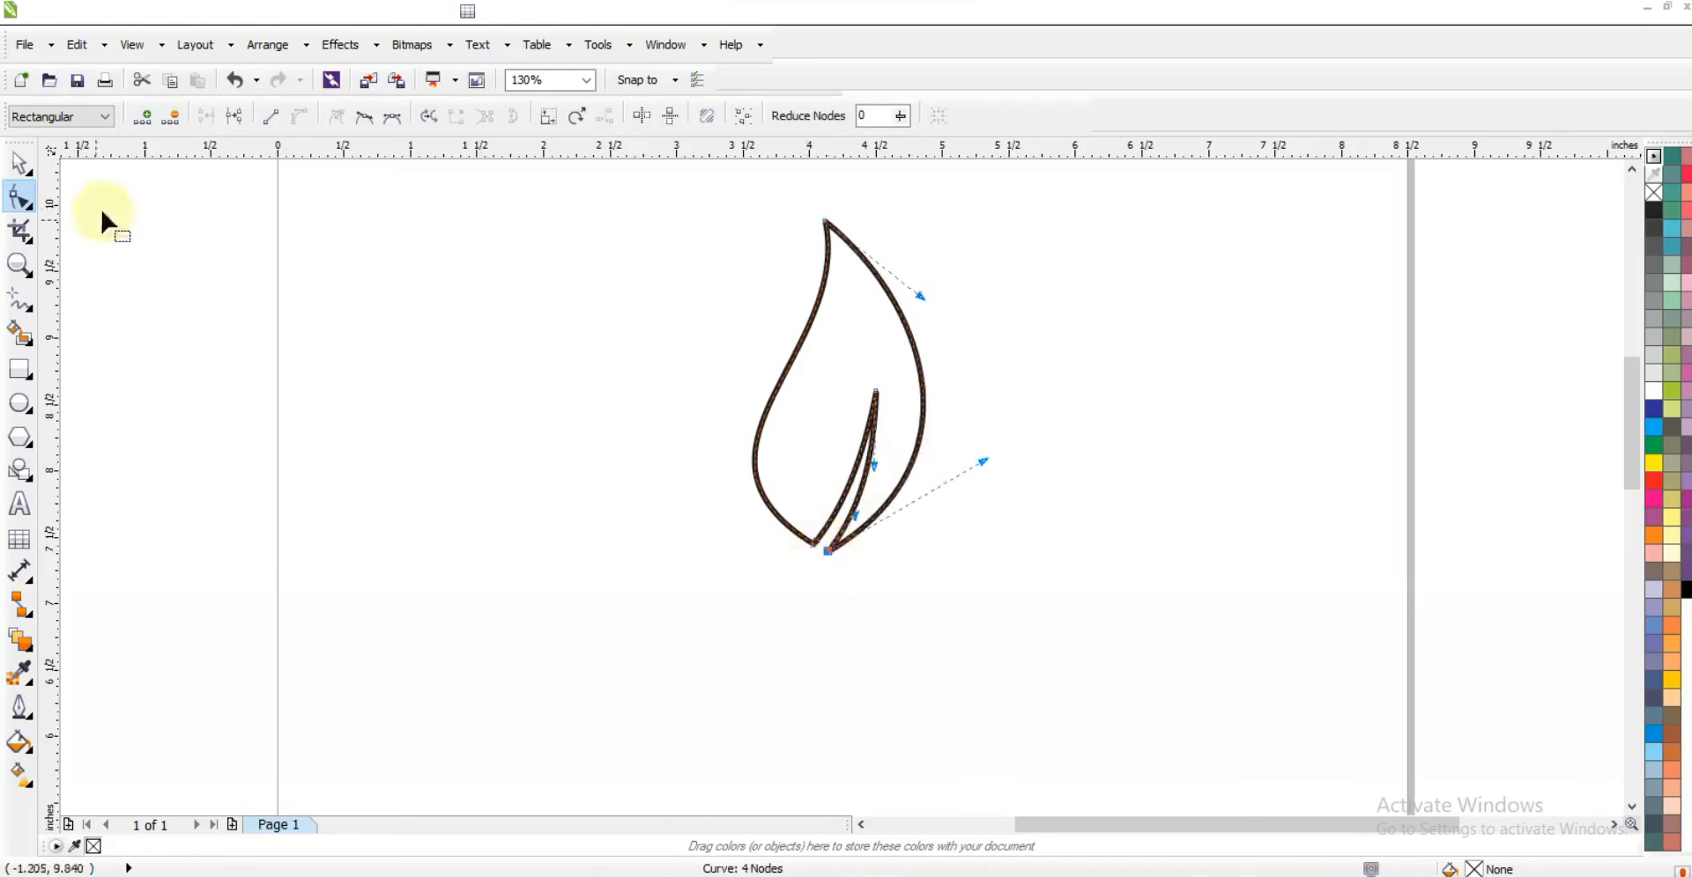
# Move the finished leaf to the right on the page and deselect it
pyautogui.click(35, 171)
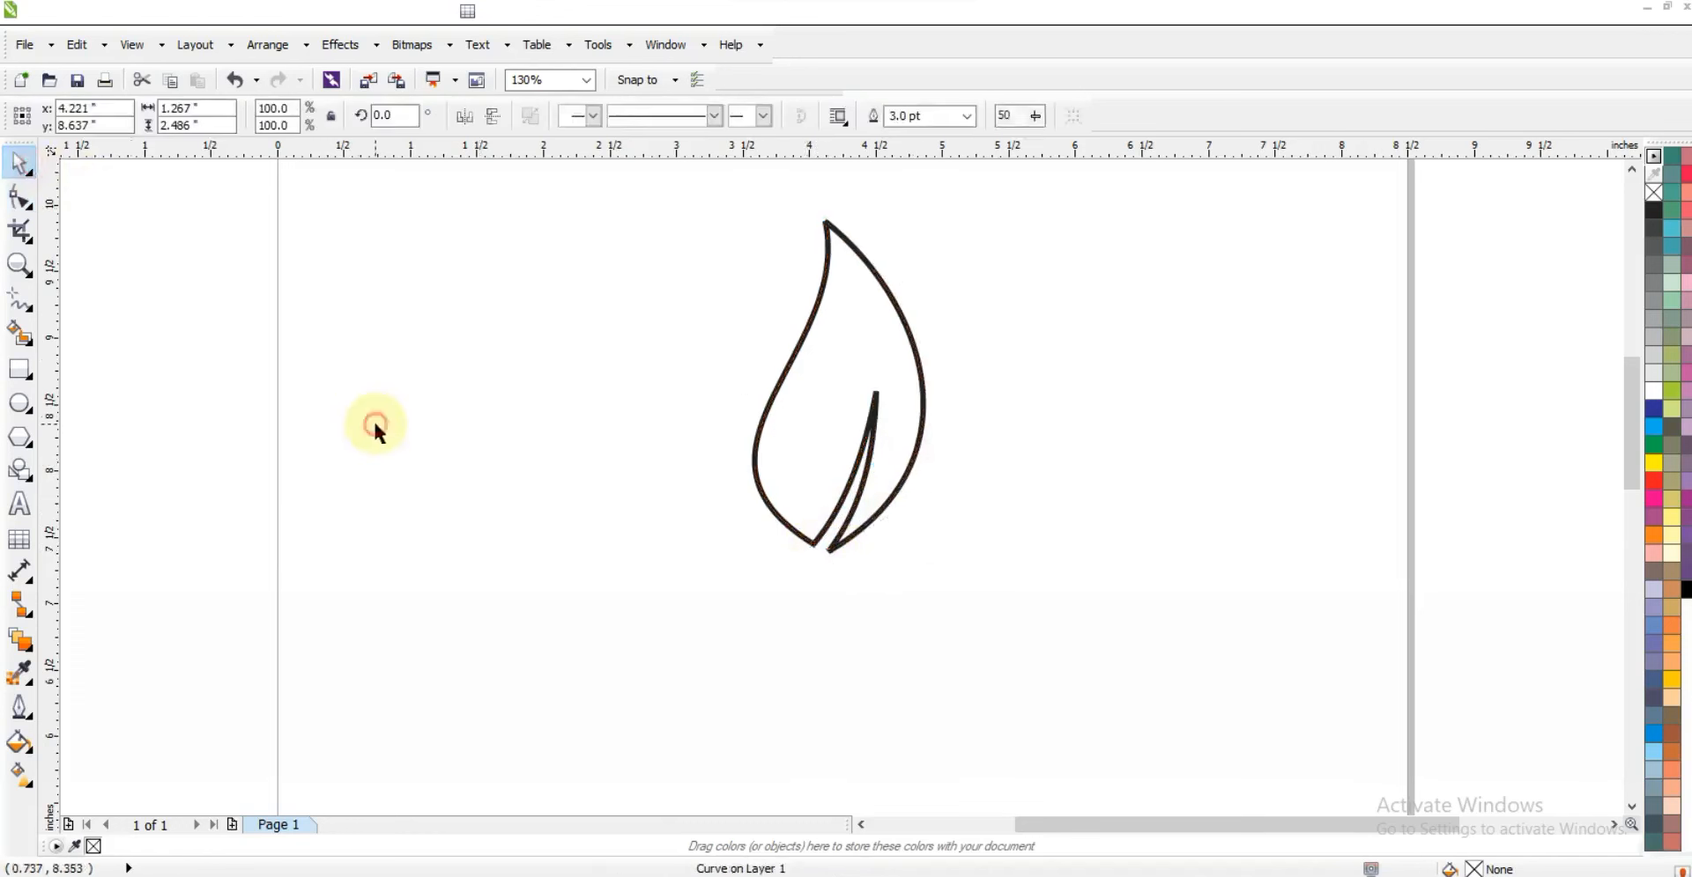
pyautogui.click(375, 425)
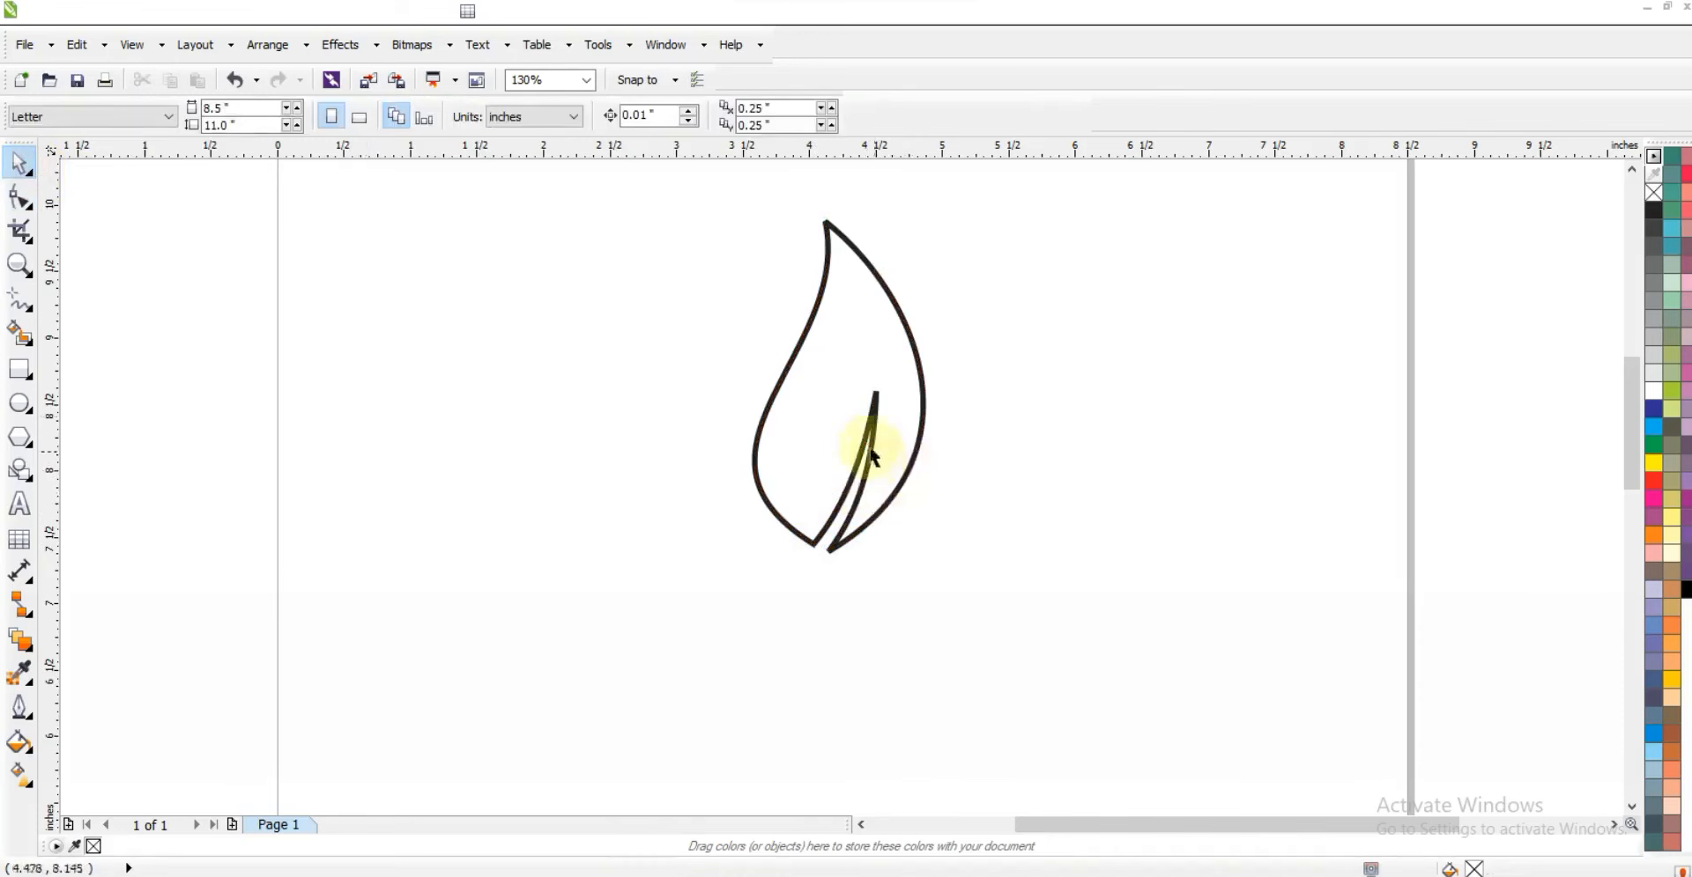
pyautogui.moveTo(875, 451); pyautogui.dragTo(998, 445)
pyautogui.click(732, 460)
# Draw a closed two-segment vertical line about 2.17 in tall to the left of the leaf, with a 3 pt outline
pyautogui.click(27, 304)
pyautogui.click(617, 236)
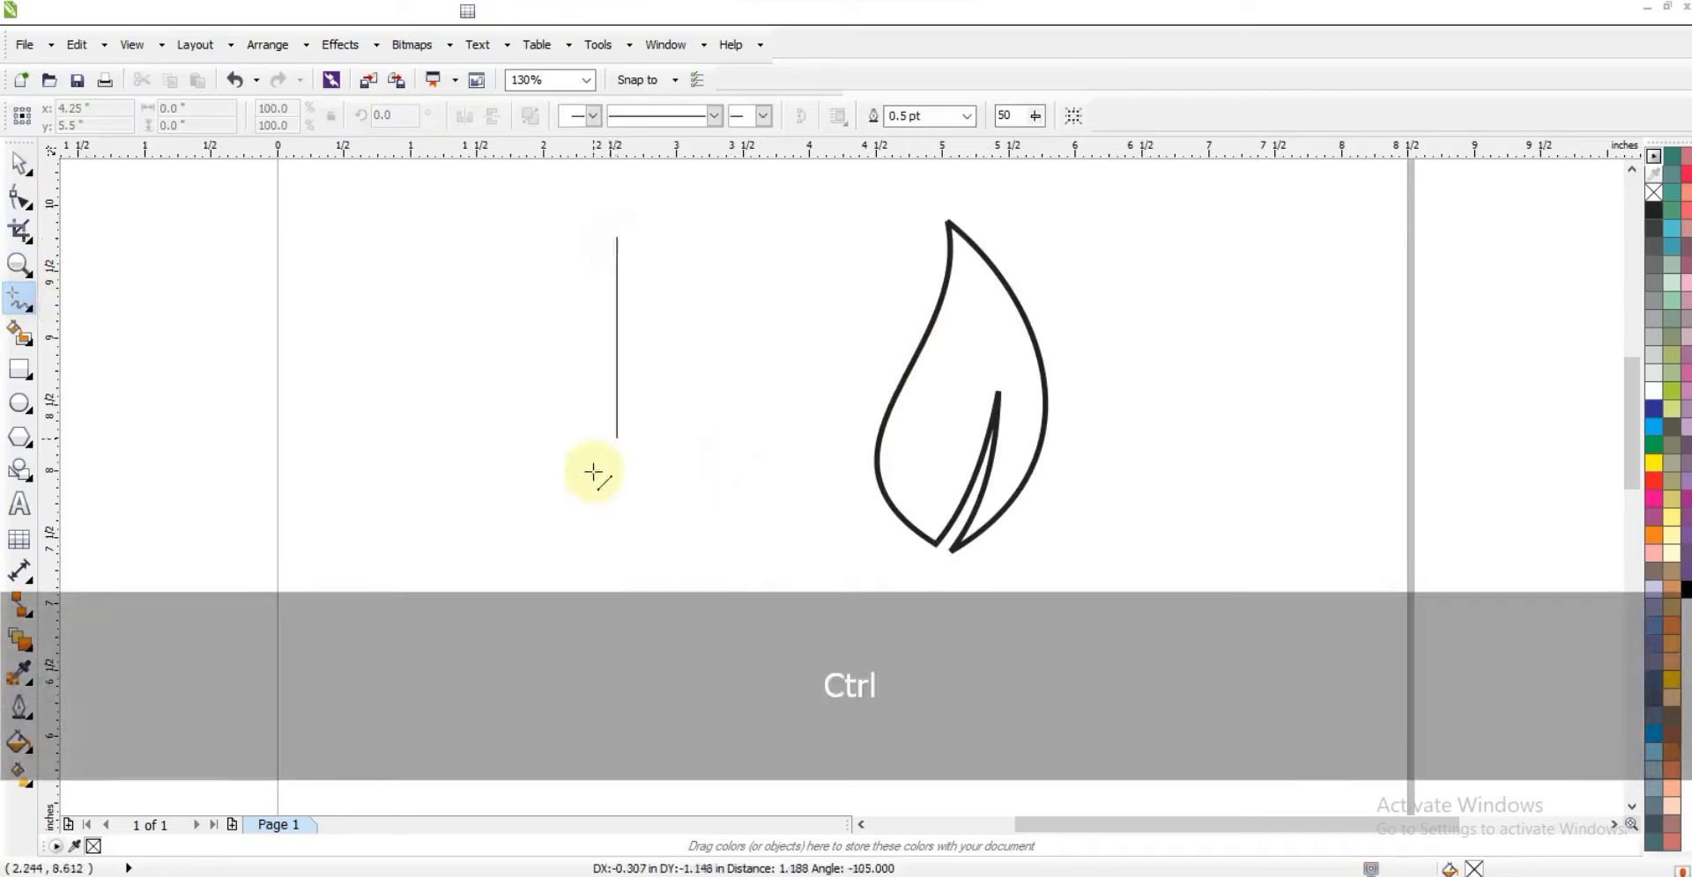
pyautogui.click(617, 525)
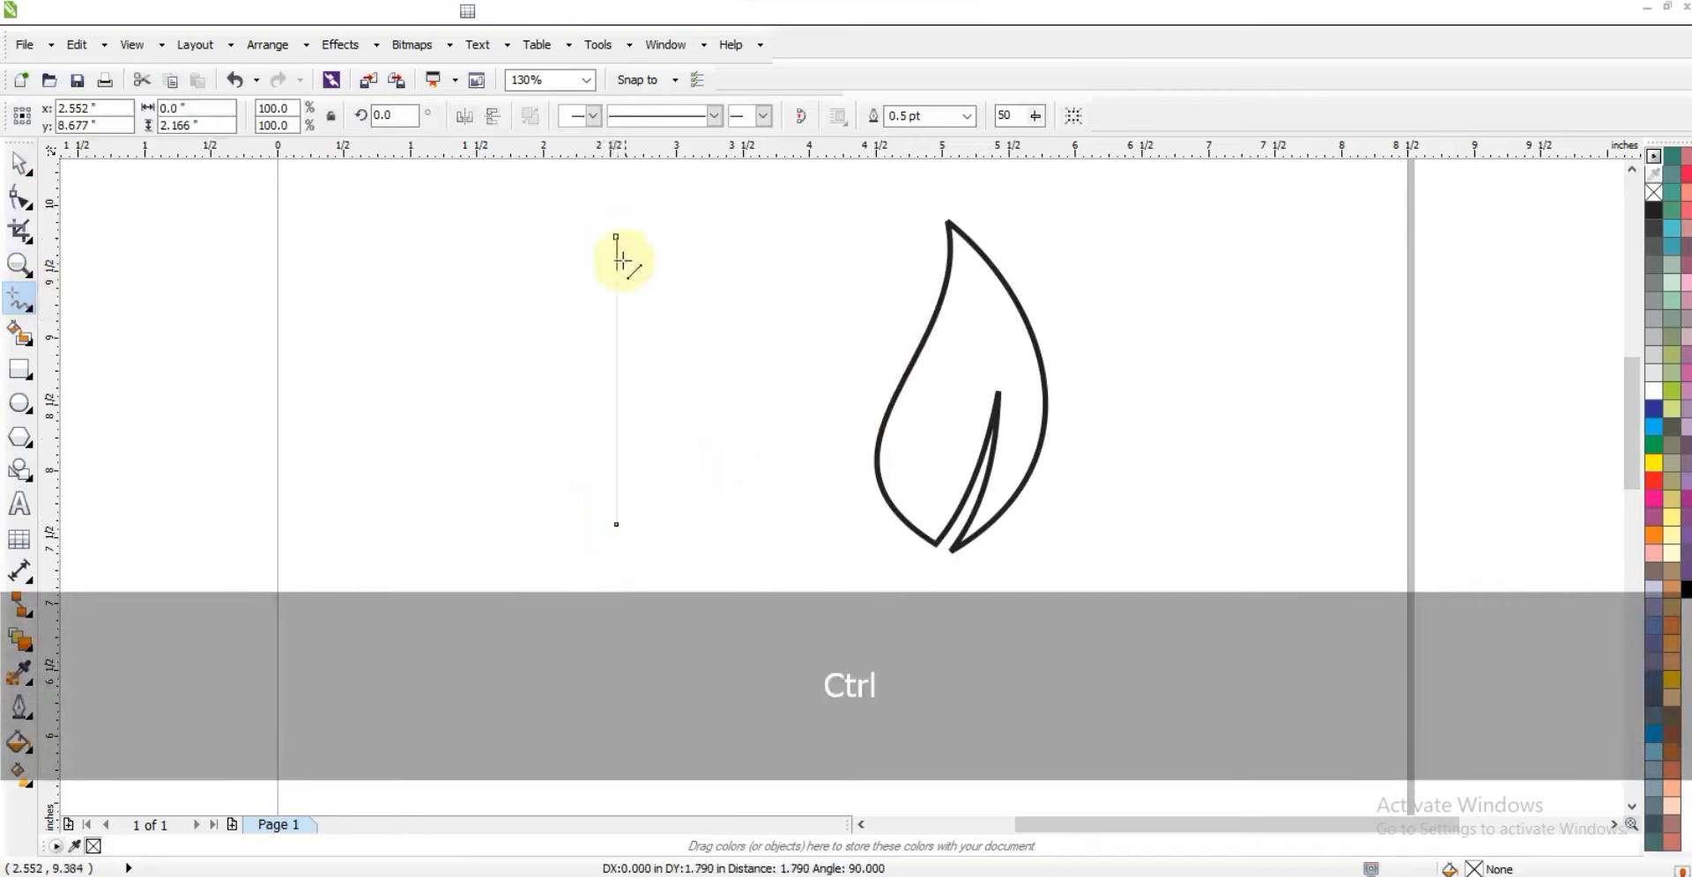
pyautogui.click(966, 115)
pyautogui.click(908, 233)
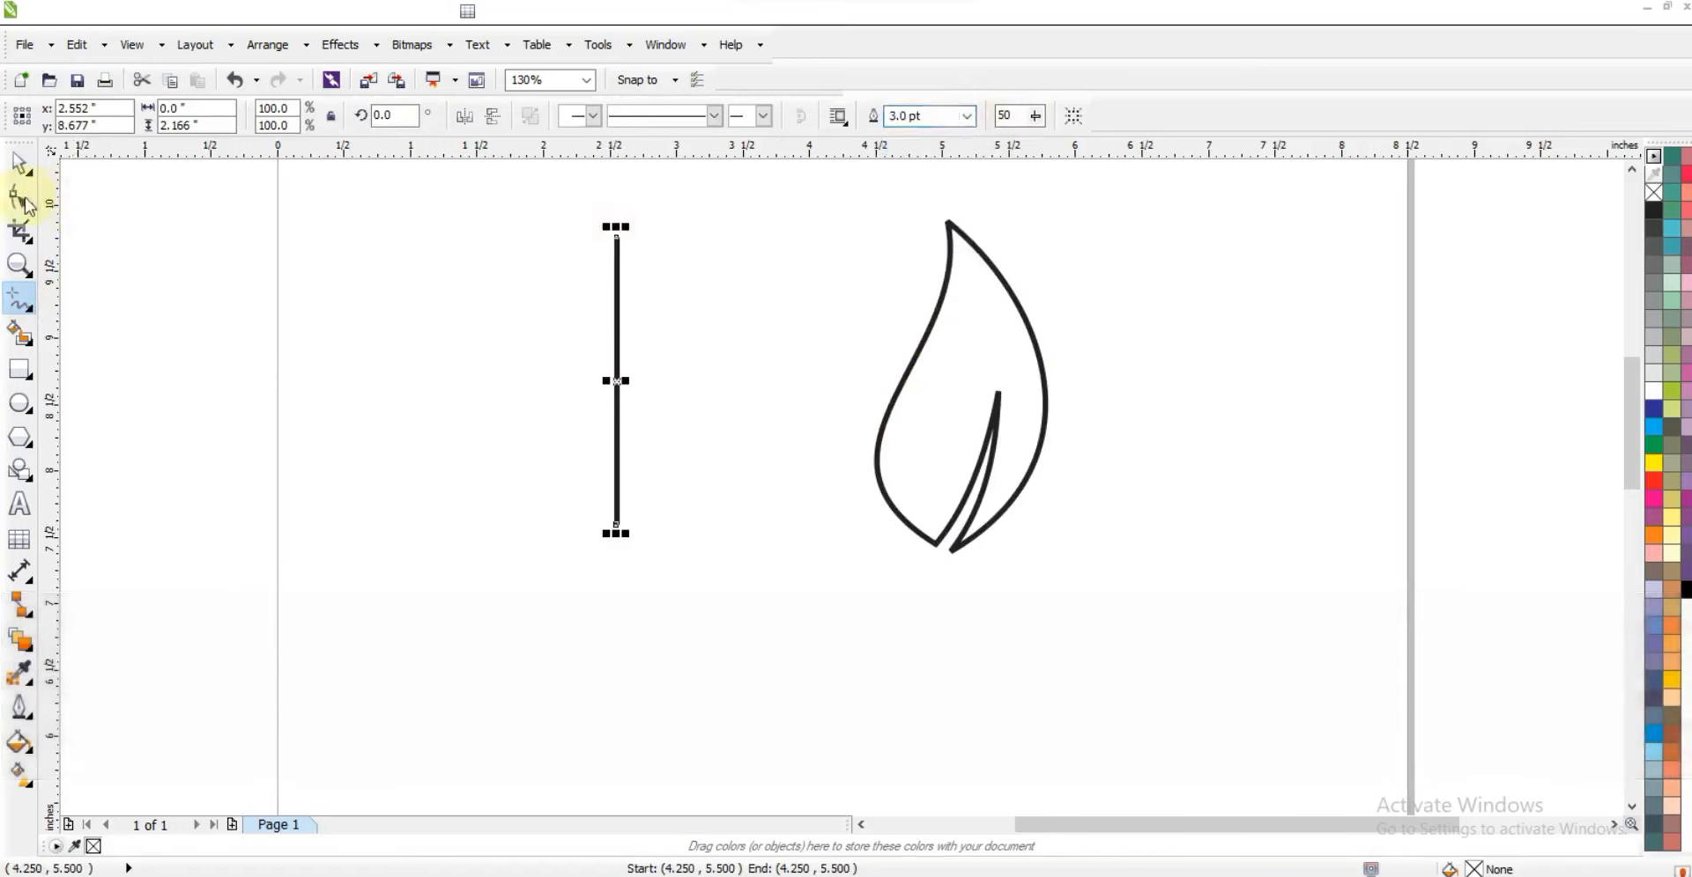
# Convert the new line's segments to curves and bend one outward to form the right side of a teardrop
pyautogui.click(21, 195)
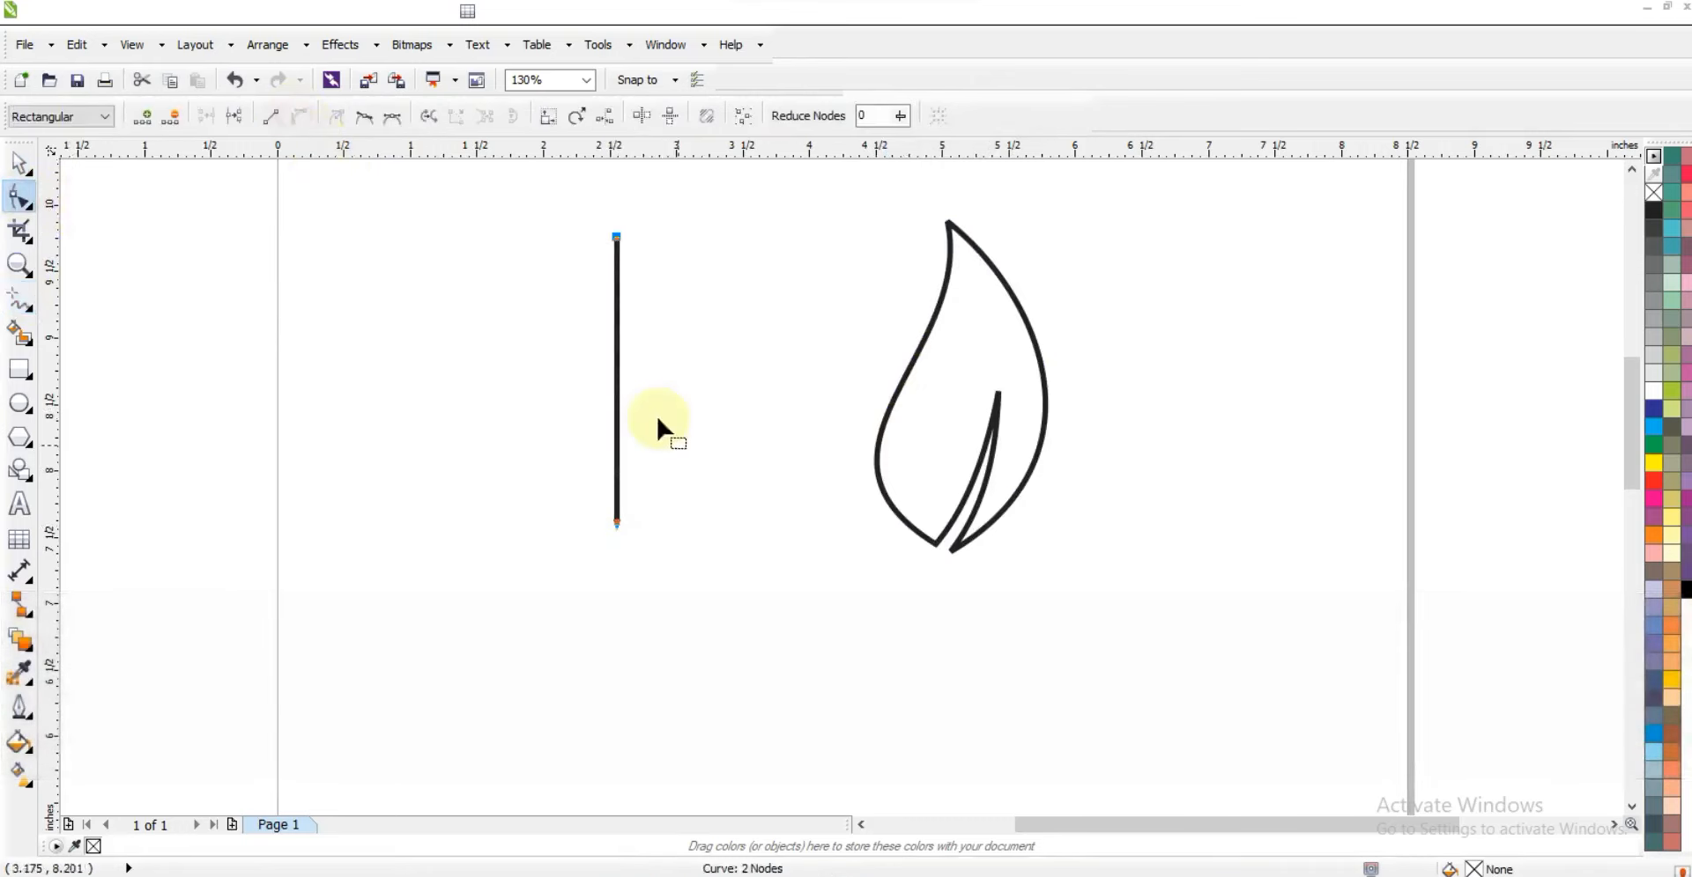
pyautogui.click(634, 467)
pyautogui.moveTo(589, 427); pyautogui.dragTo(659, 554)
pyautogui.moveTo(619, 393); pyautogui.dragTo(662, 393)
pyautogui.moveTo(647, 501); pyautogui.dragTo(561, 542)
pyautogui.moveTo(679, 428); pyautogui.dragTo(716, 472)
pyautogui.moveTo(716, 472); pyautogui.dragTo(723, 515)
# Bend the other segment outward into an S-curve to form the teardrop's left side
pyautogui.moveTo(581, 496); pyautogui.dragTo(676, 566)
pyautogui.moveTo(617, 432); pyautogui.dragTo(483, 522)
pyautogui.moveTo(617, 330); pyautogui.dragTo(626, 353)
pyautogui.moveTo(483, 522); pyautogui.dragTo(480, 511)
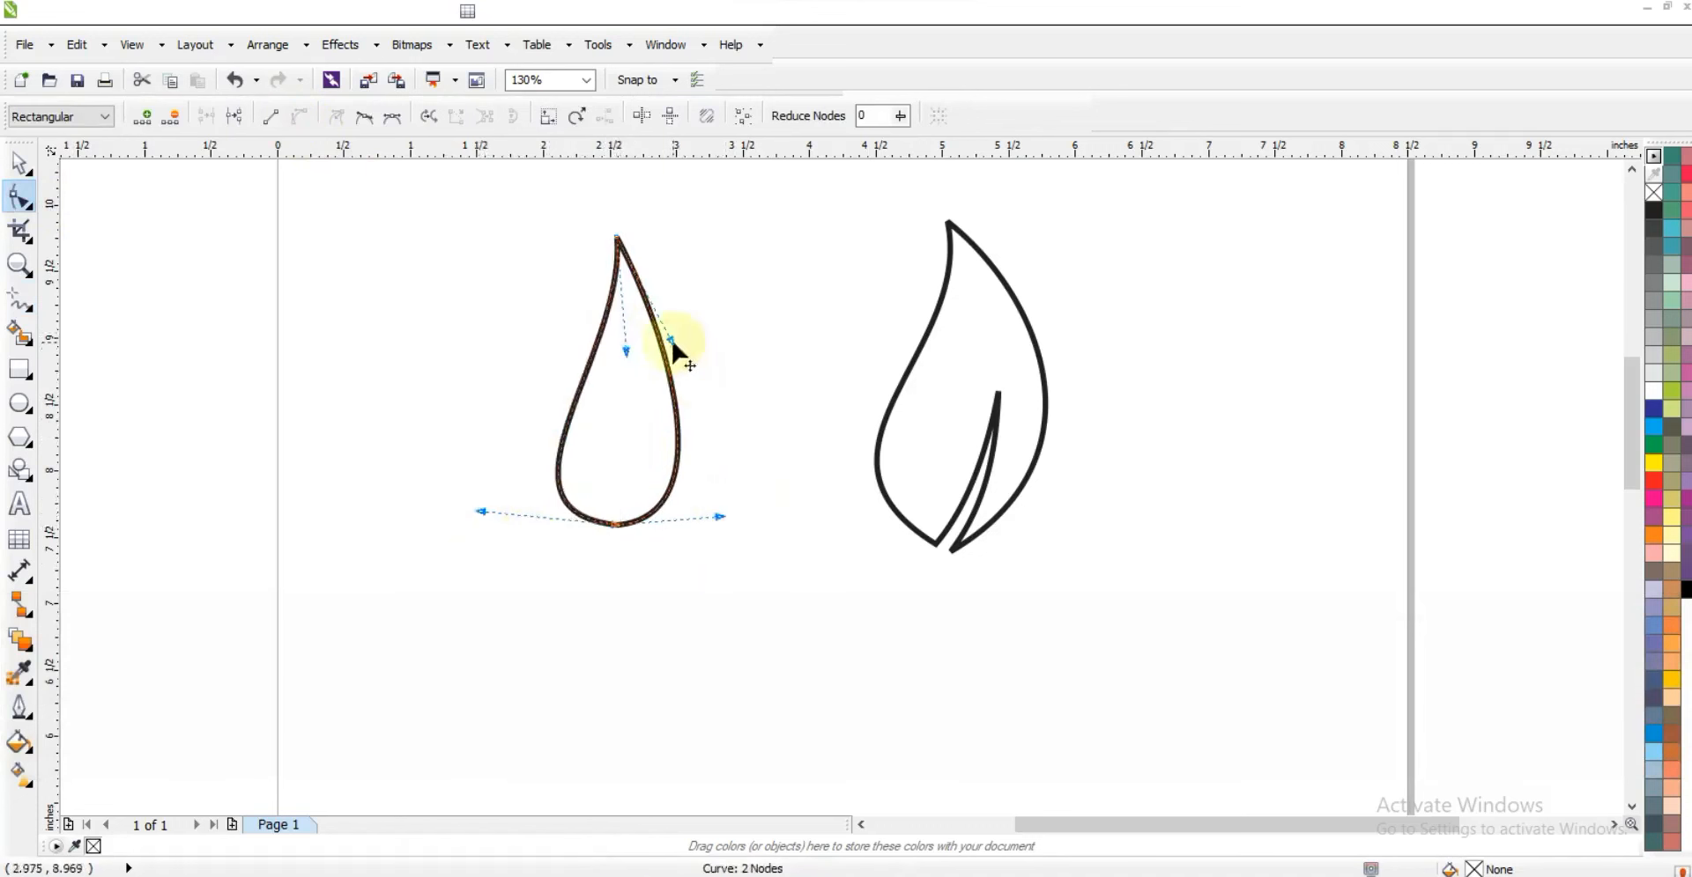
# Refine the teardrop's curve handles to widen its right side and deepen the hollow on the left below the tip
pyautogui.moveTo(669, 339); pyautogui.dragTo(702, 345)
pyautogui.moveTo(722, 518); pyautogui.dragTo(735, 528)
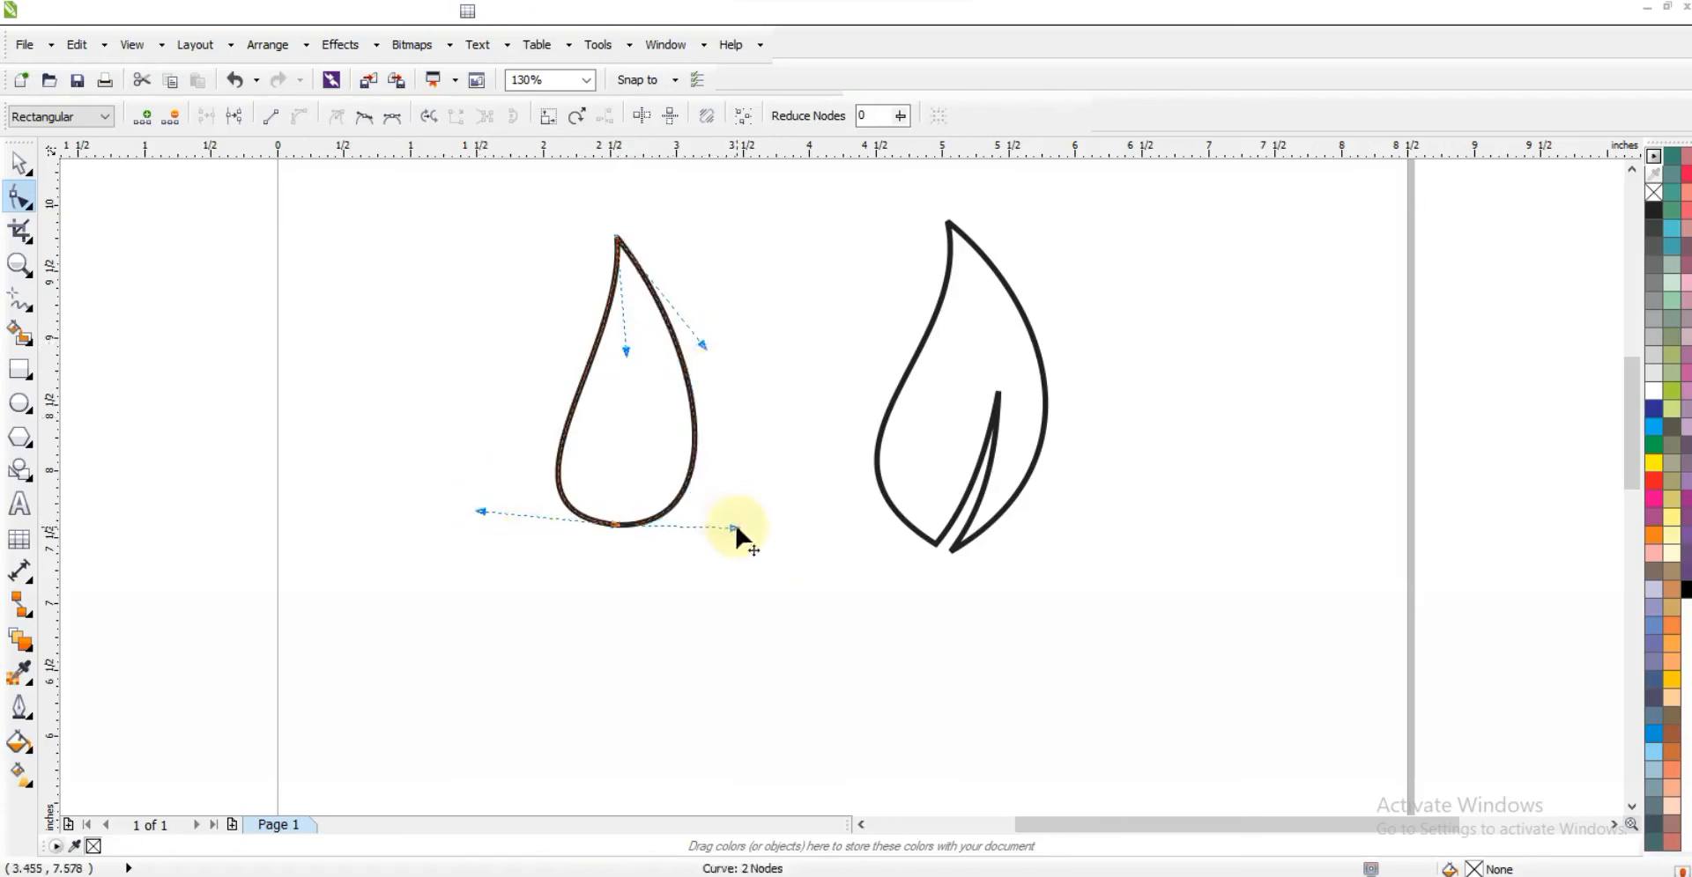
pyautogui.moveTo(488, 513); pyautogui.dragTo(491, 504)
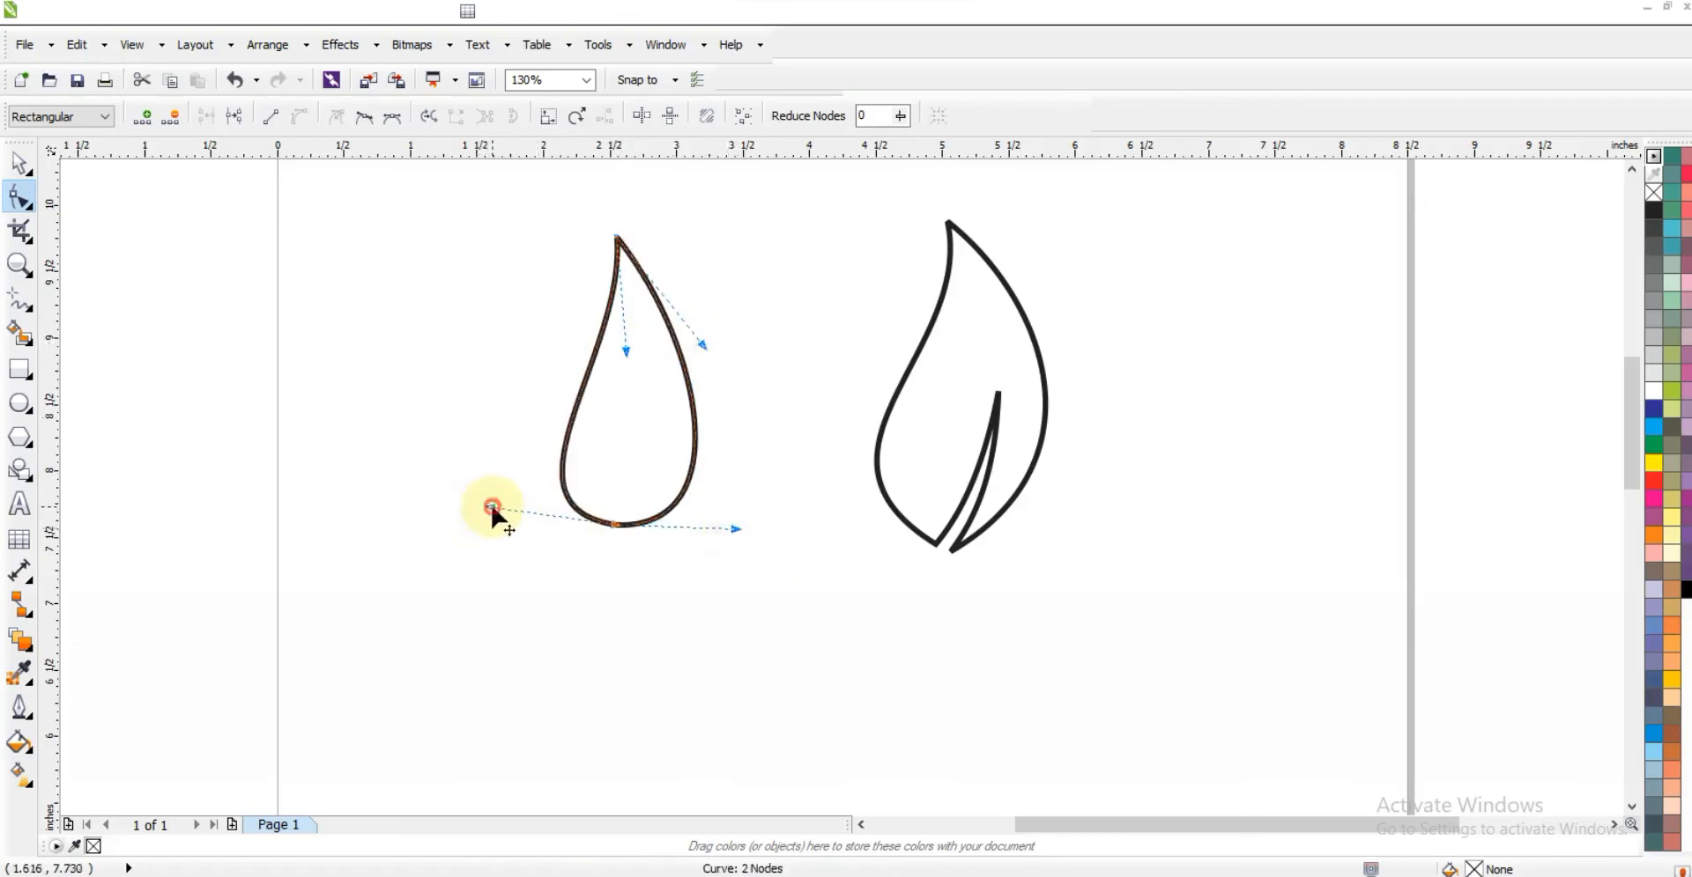
pyautogui.moveTo(625, 359); pyautogui.dragTo(637, 370)
pyautogui.moveTo(490, 502); pyautogui.dragTo(498, 486)
pyautogui.moveTo(624, 360); pyautogui.dragTo(642, 363)
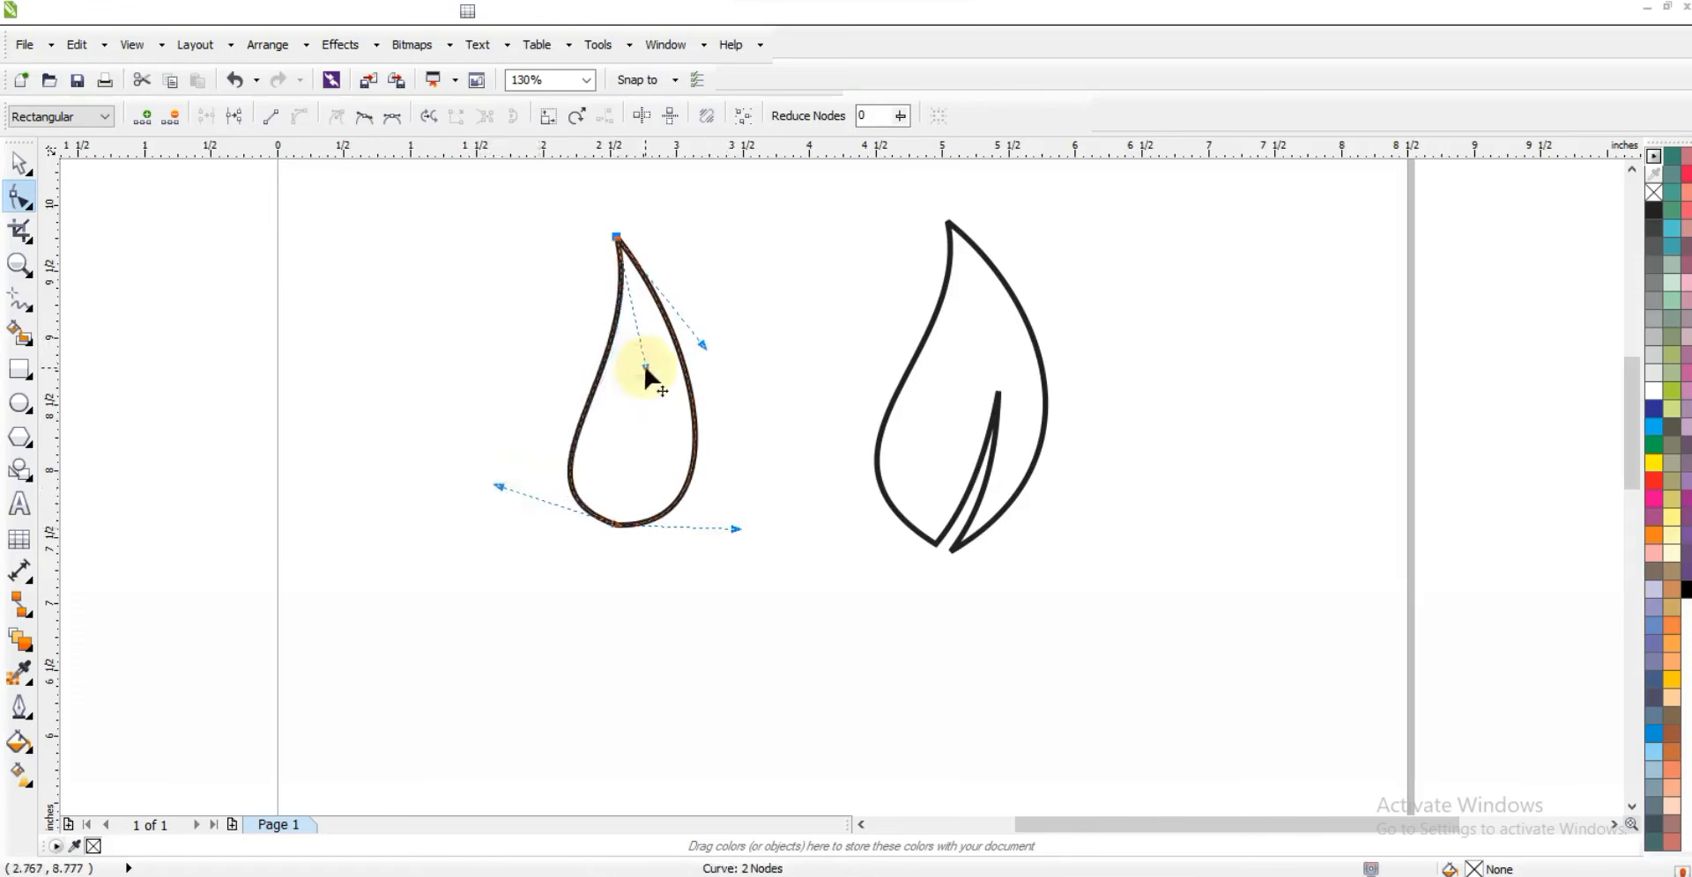
# Move the teardrop and the leaf together off the page to its right side and deselect them
pyautogui.click(22, 168)
pyautogui.press('F3')
pyautogui.moveTo(970, 526); pyautogui.dragTo(696, 326)
pyautogui.moveTo(846, 426); pyautogui.dragTo(1266, 417)
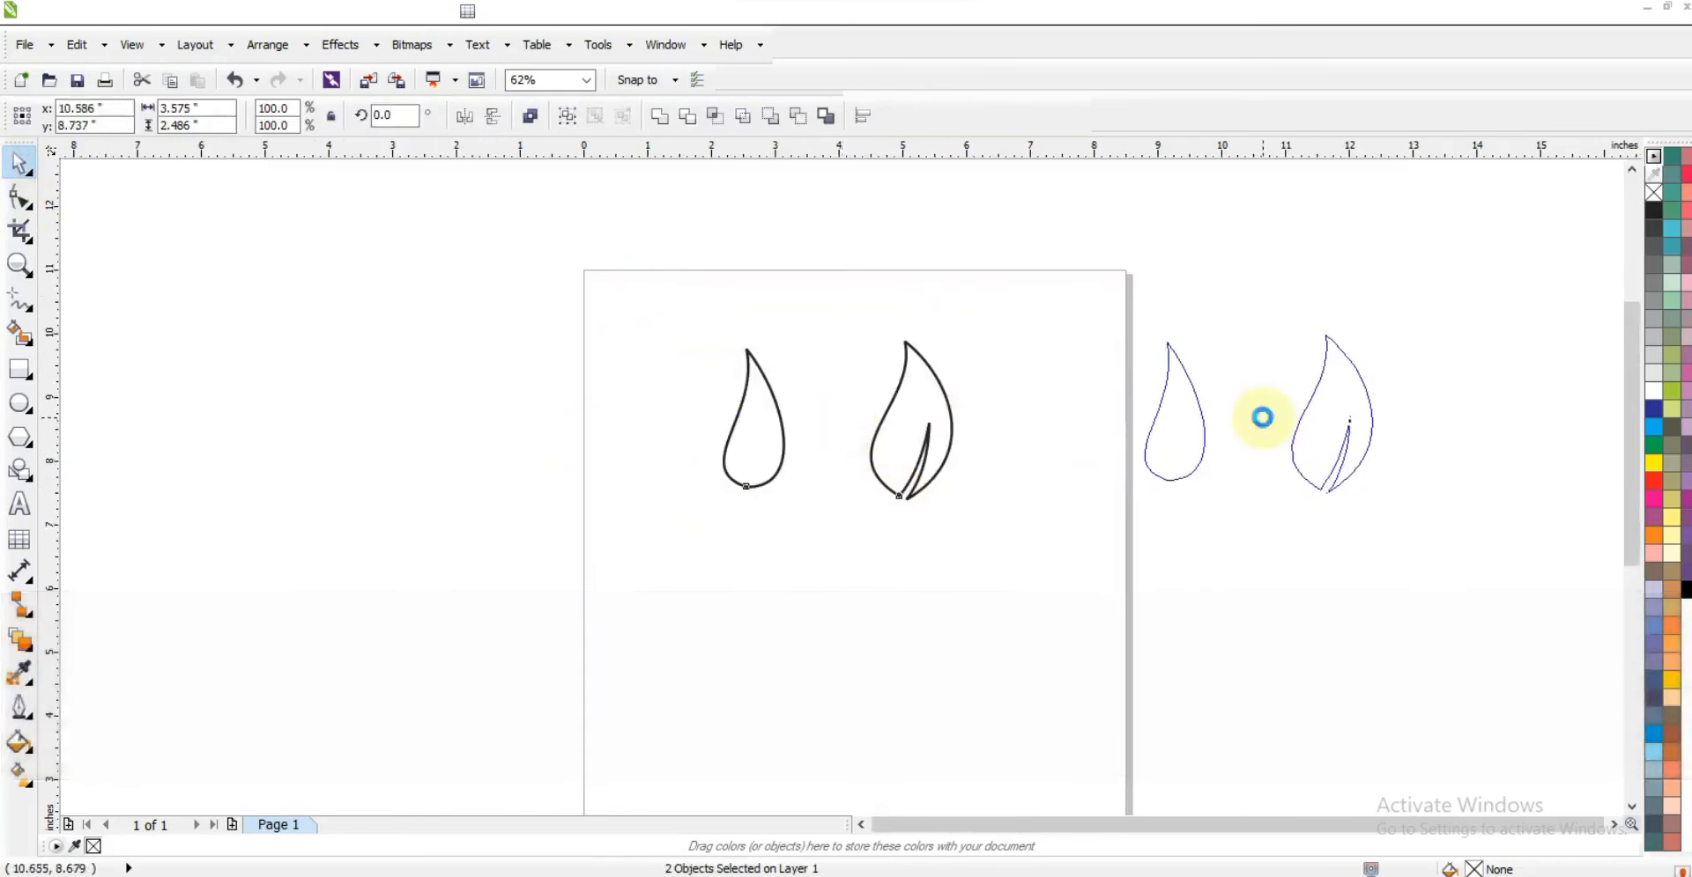
pyautogui.click(959, 437)
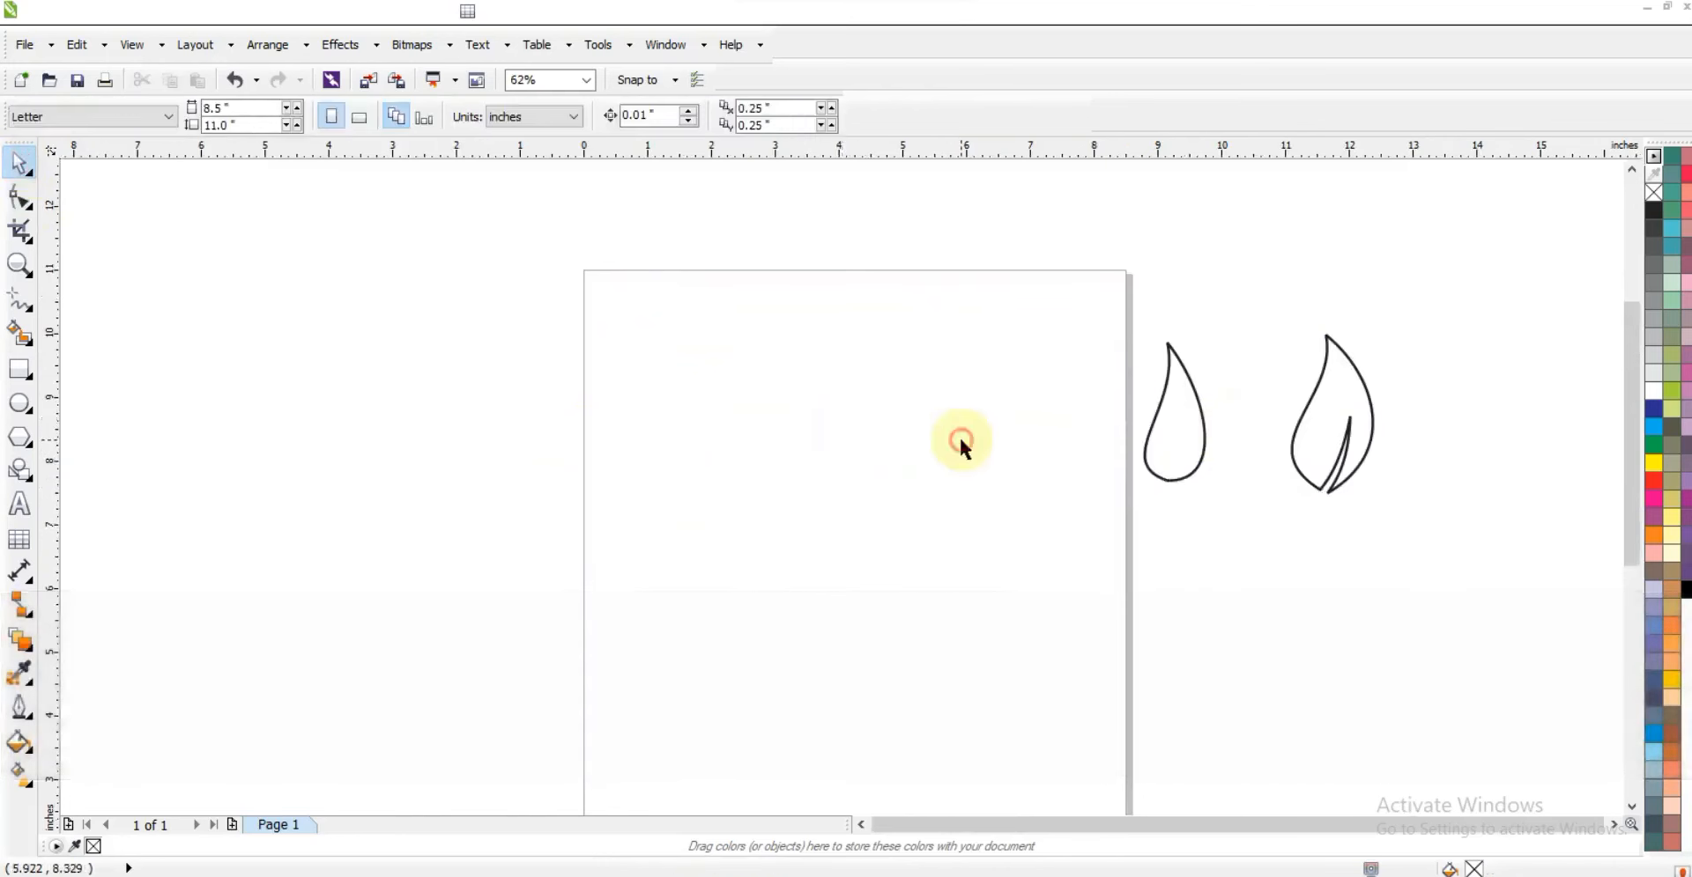
# Draw a circle about 4.88 in in diameter on the page with a 3 pt outline
pyautogui.click(21, 406)
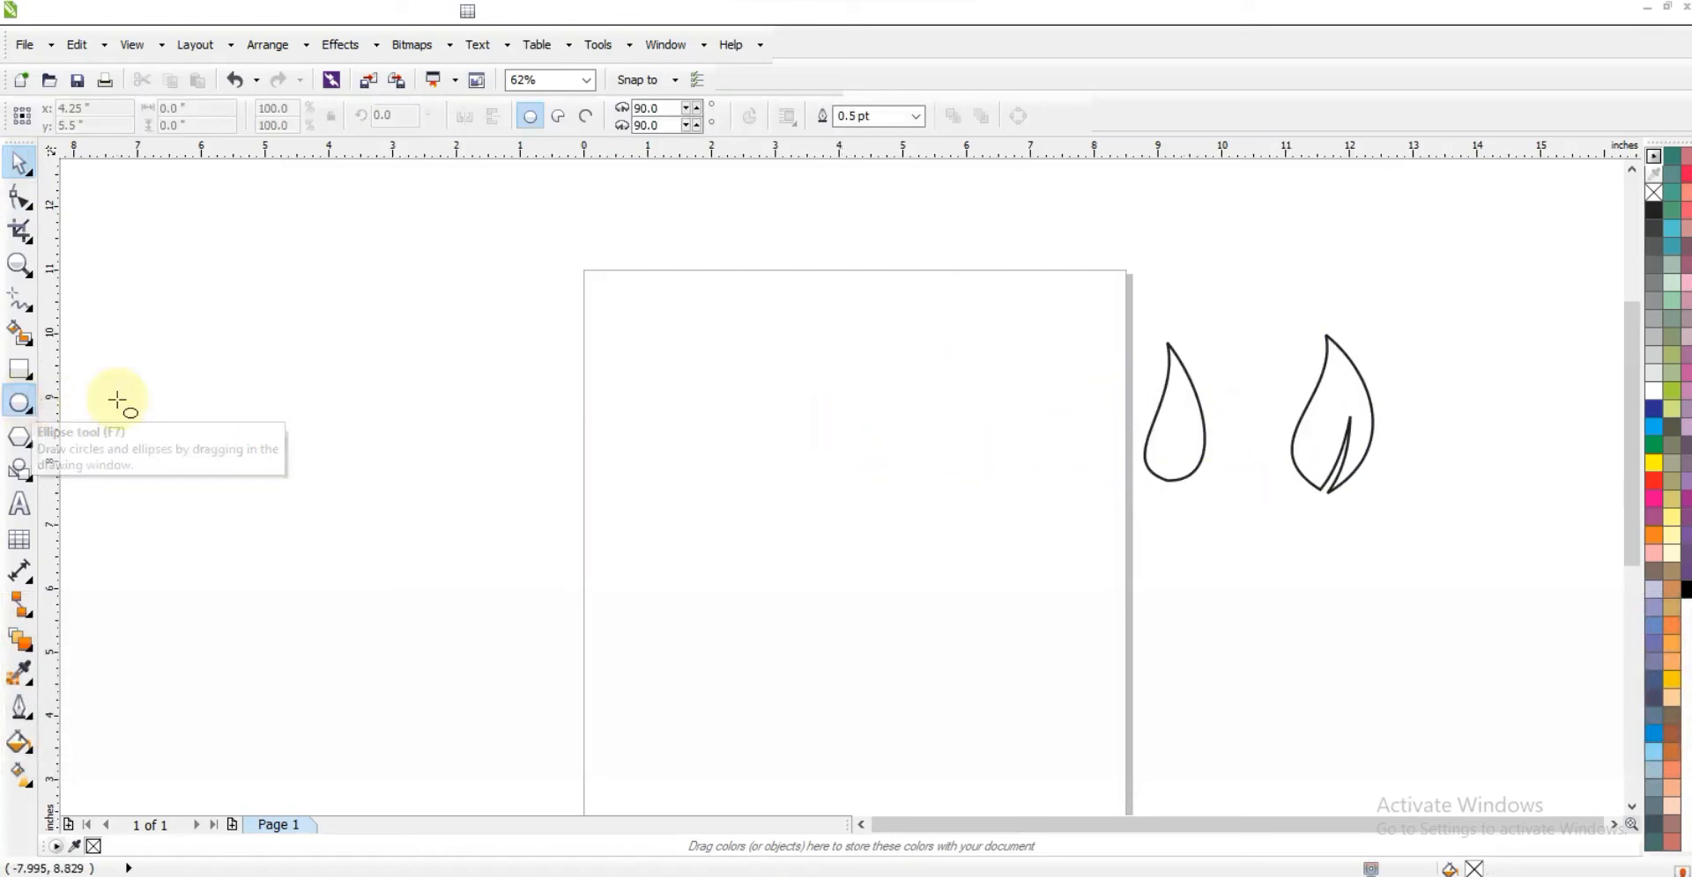
pyautogui.click(919, 121)
pyautogui.click(868, 230)
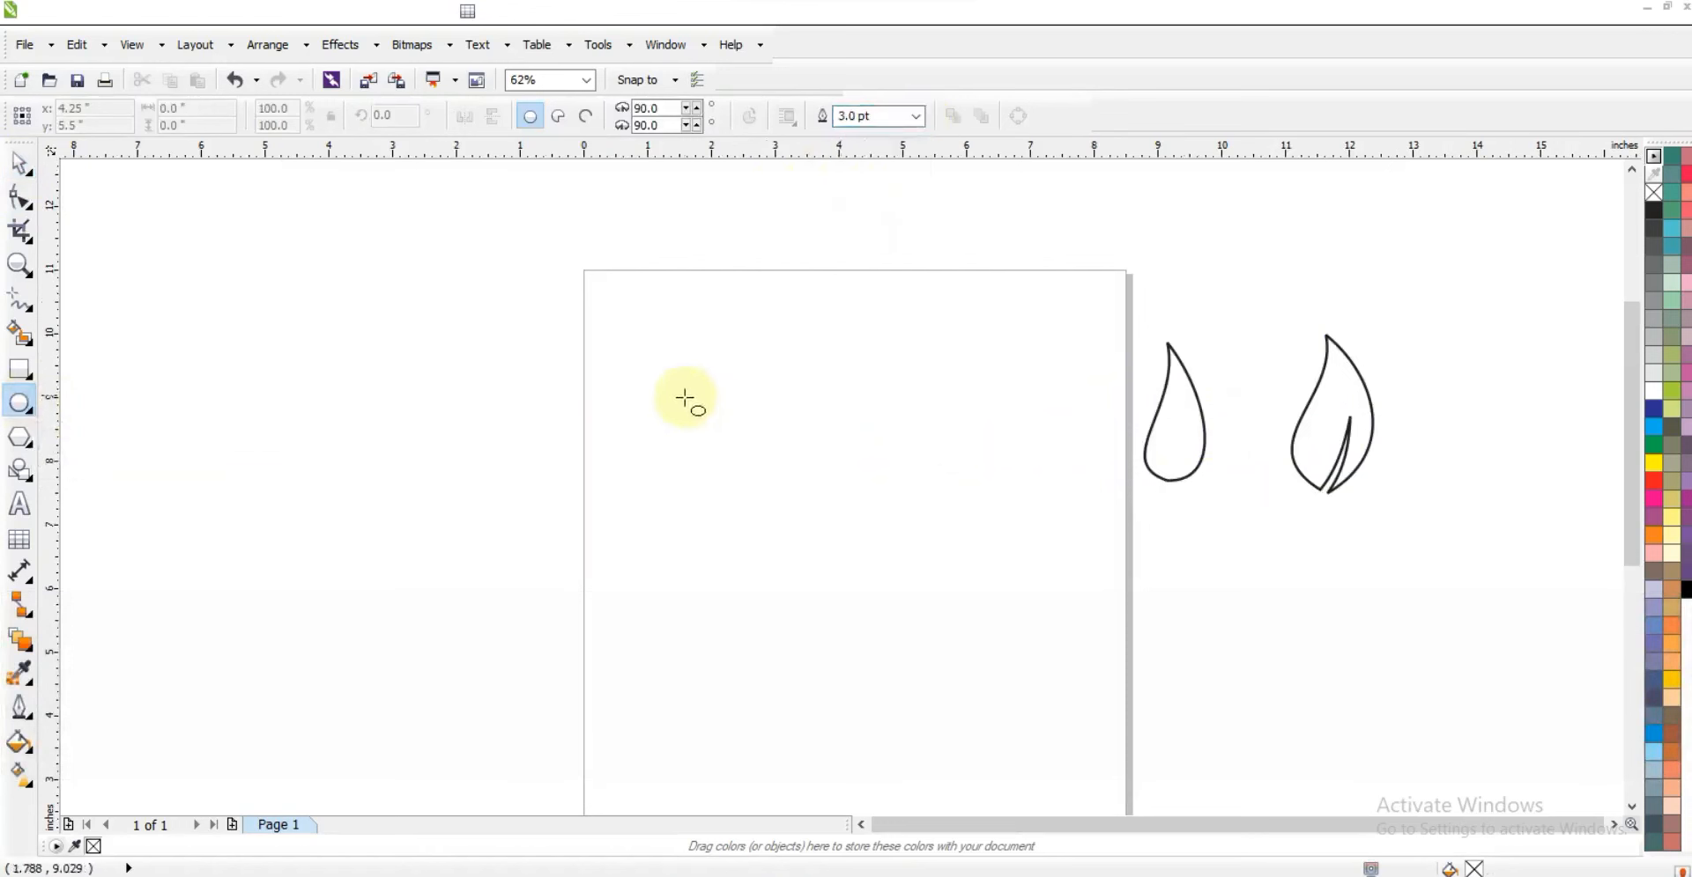
pyautogui.moveTo(685, 399); pyautogui.dragTo(788, 700)
pyautogui.click(20, 264)
pyautogui.moveTo(542, 322); pyautogui.dragTo(1146, 774)
pyautogui.click(19, 164)
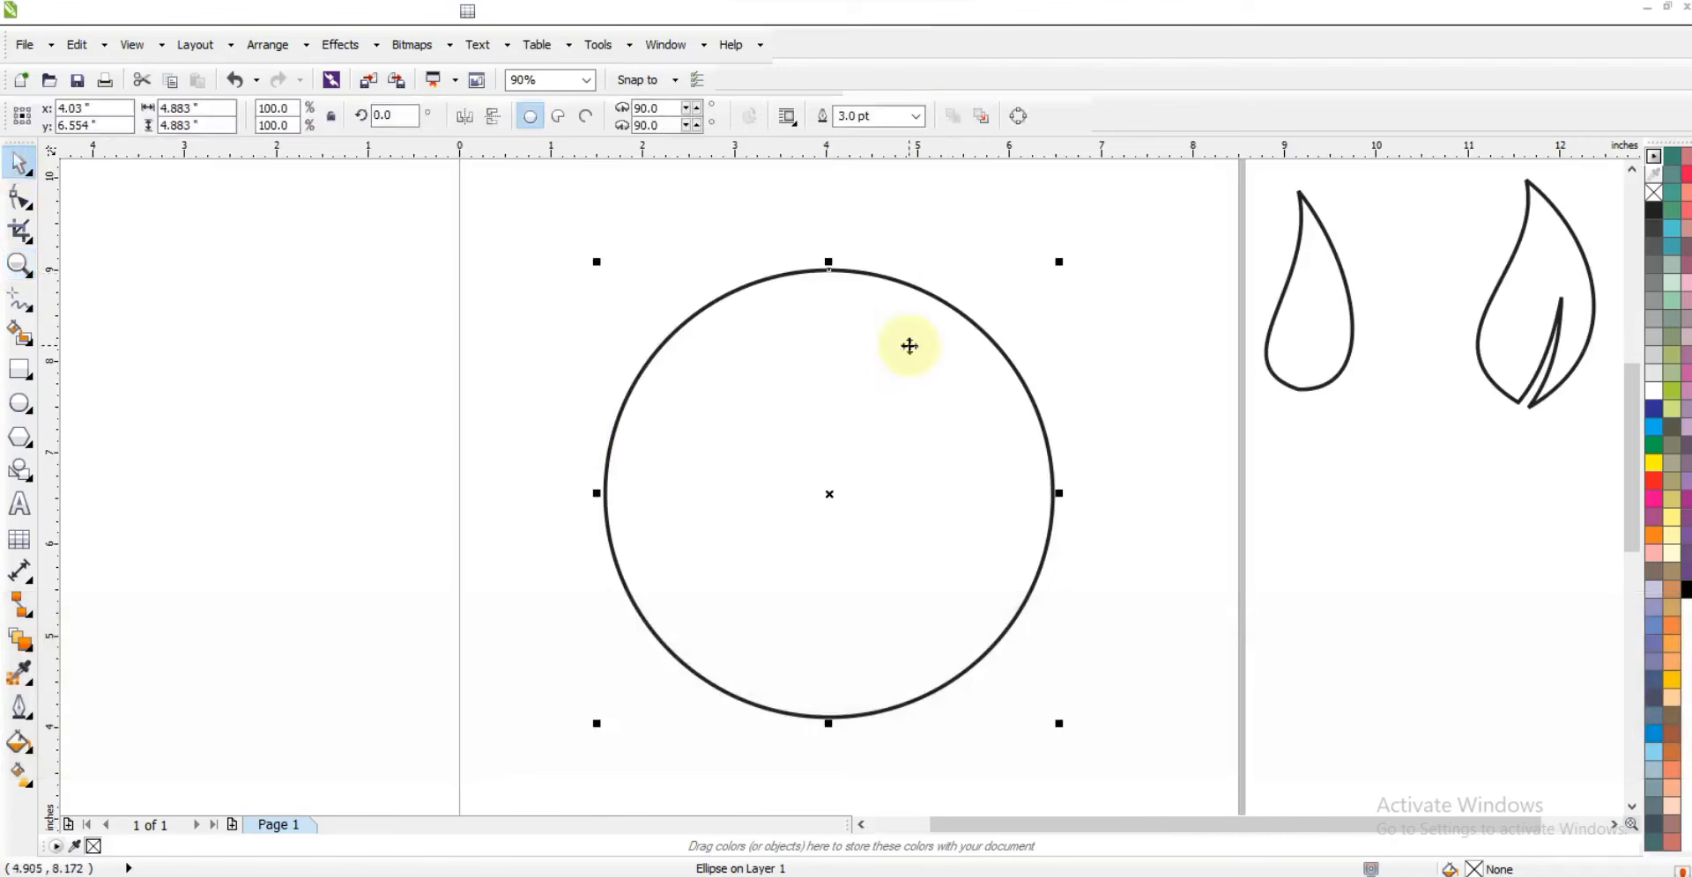
# Duplicate the circle and scale the copy concentrically to just over half the original diameter
pyautogui.press('KP_Add')
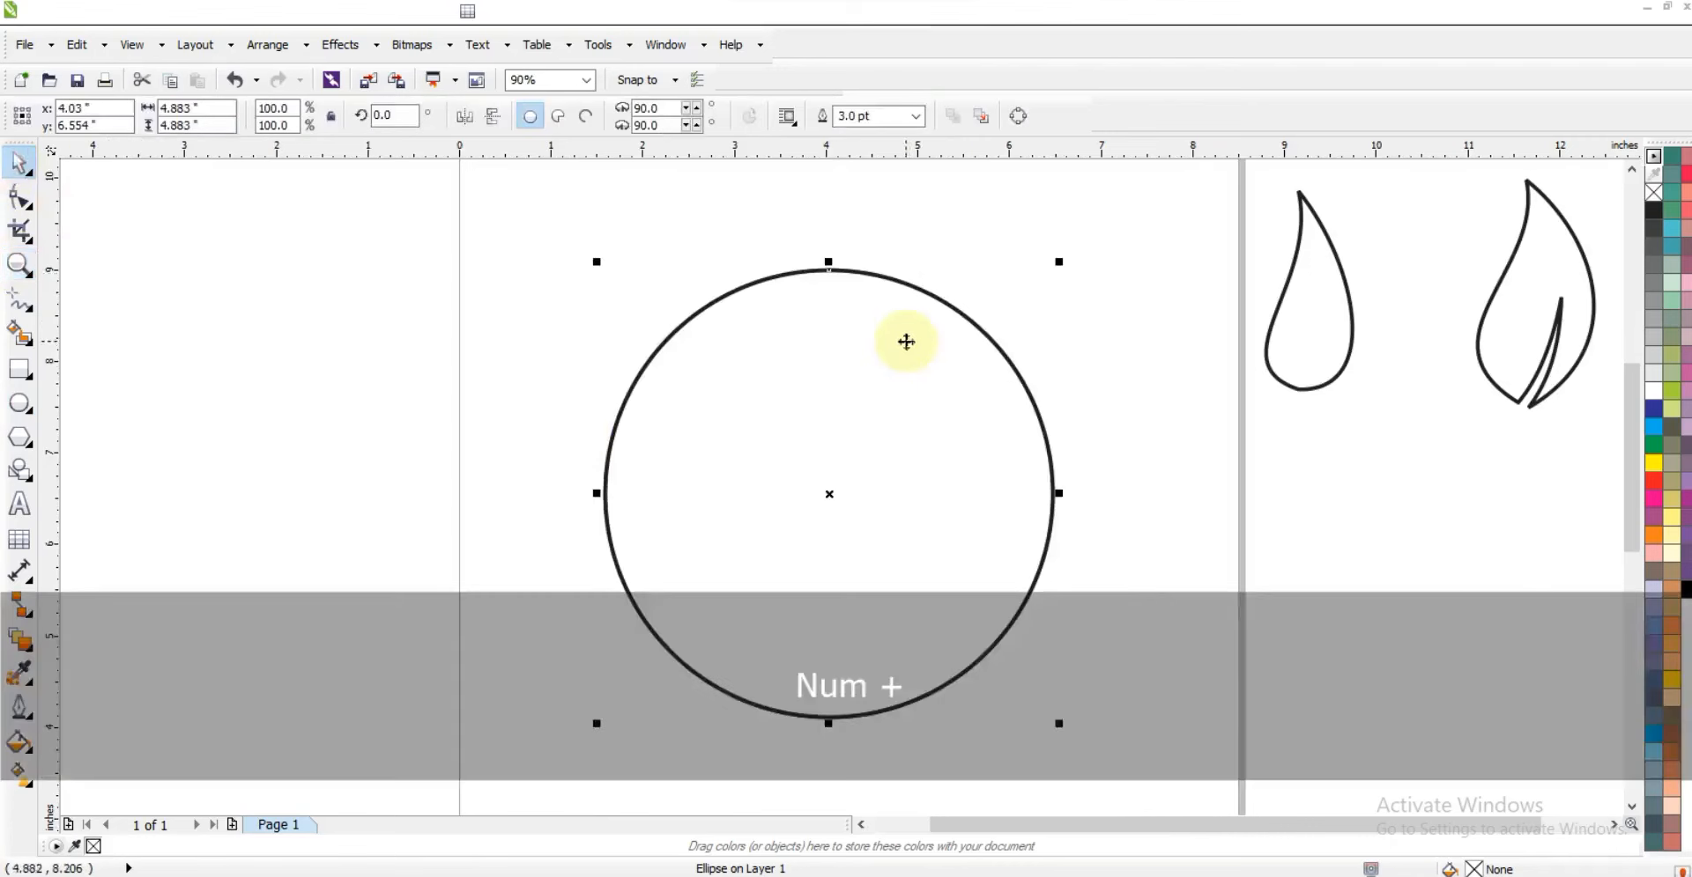
pyautogui.moveTo(1057, 264); pyautogui.dragTo(983, 360)
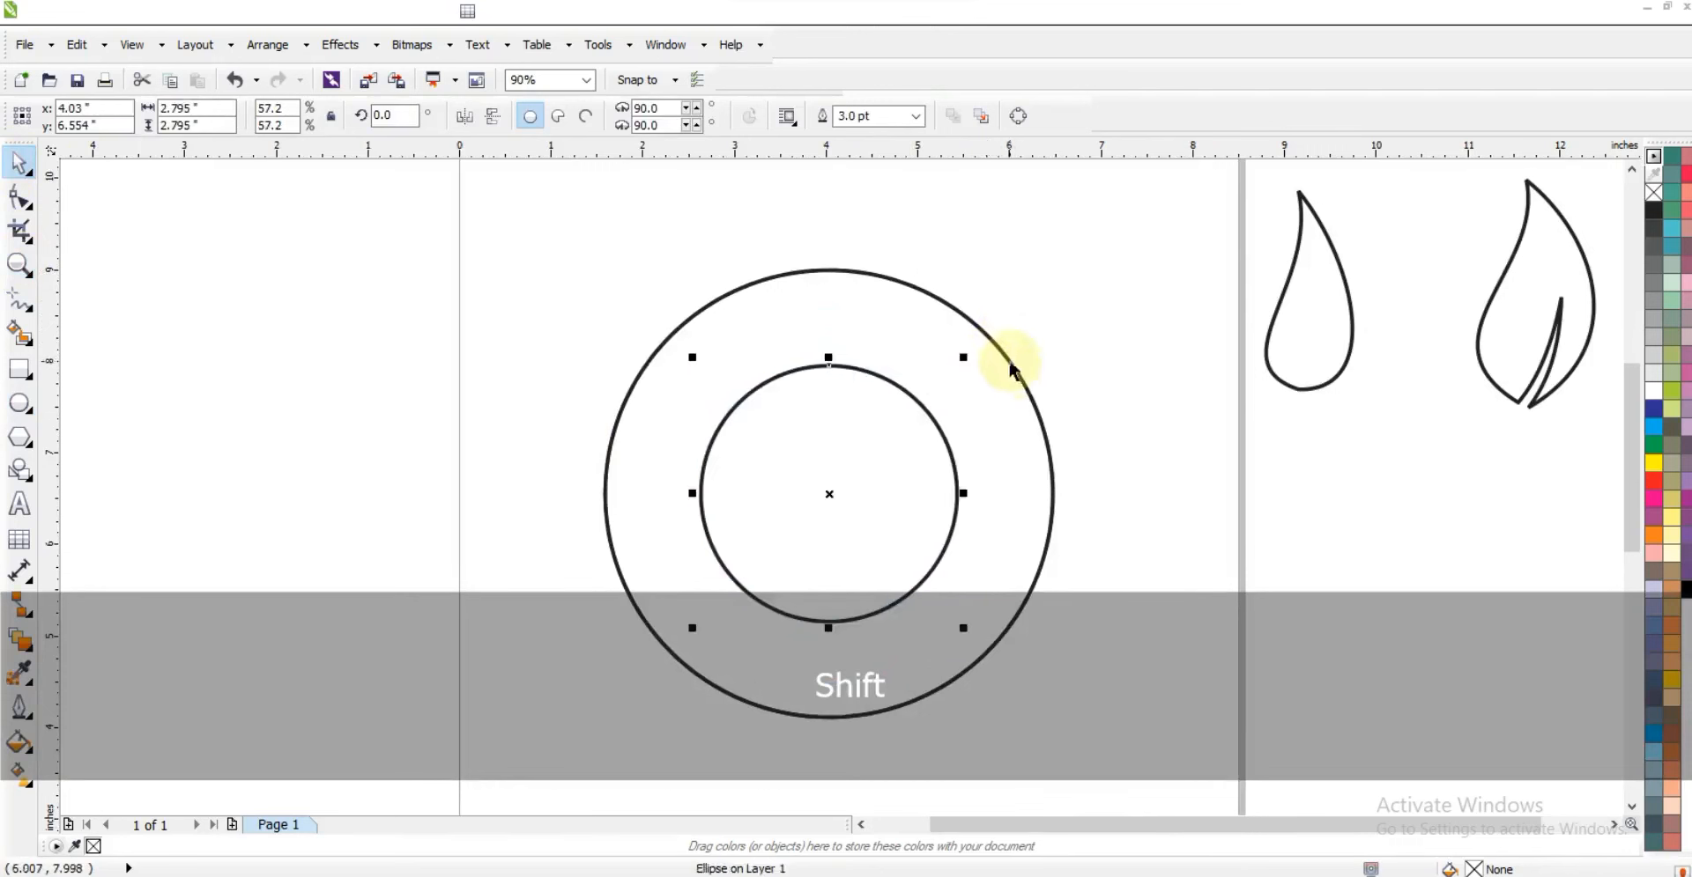
pyautogui.moveTo(962, 355); pyautogui.dragTo(965, 368)
# Combine the two concentric circles into a single ring curve and deselect it
pyautogui.keyDown('shift'); pyautogui.click(966, 368); pyautogui.keyUp('shift')
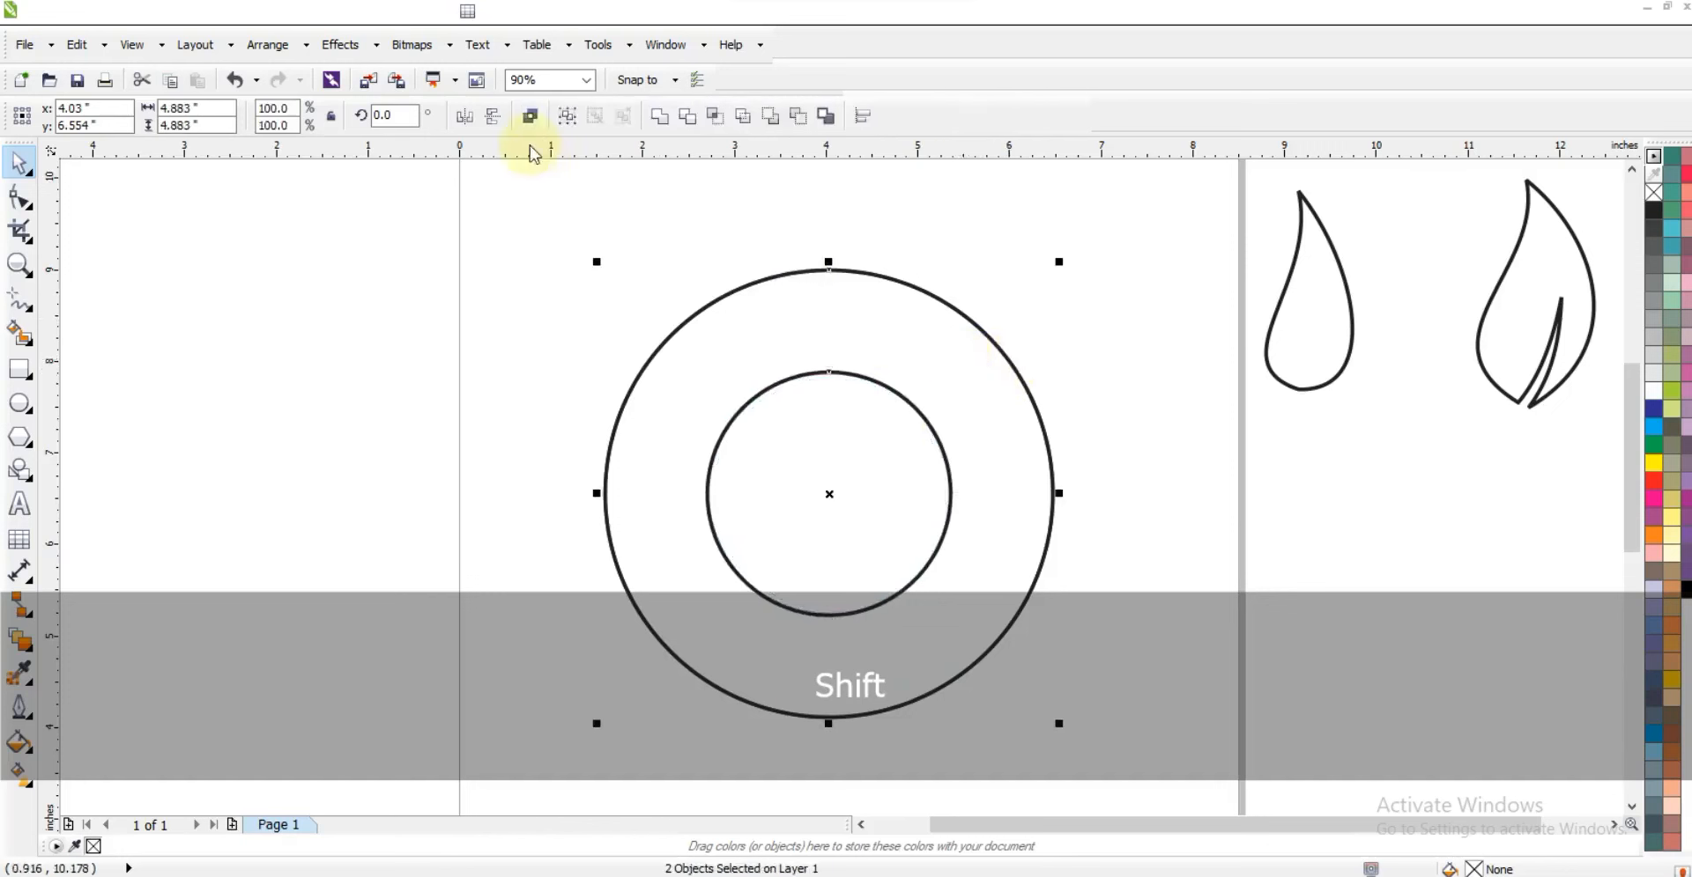
pyautogui.click(530, 124)
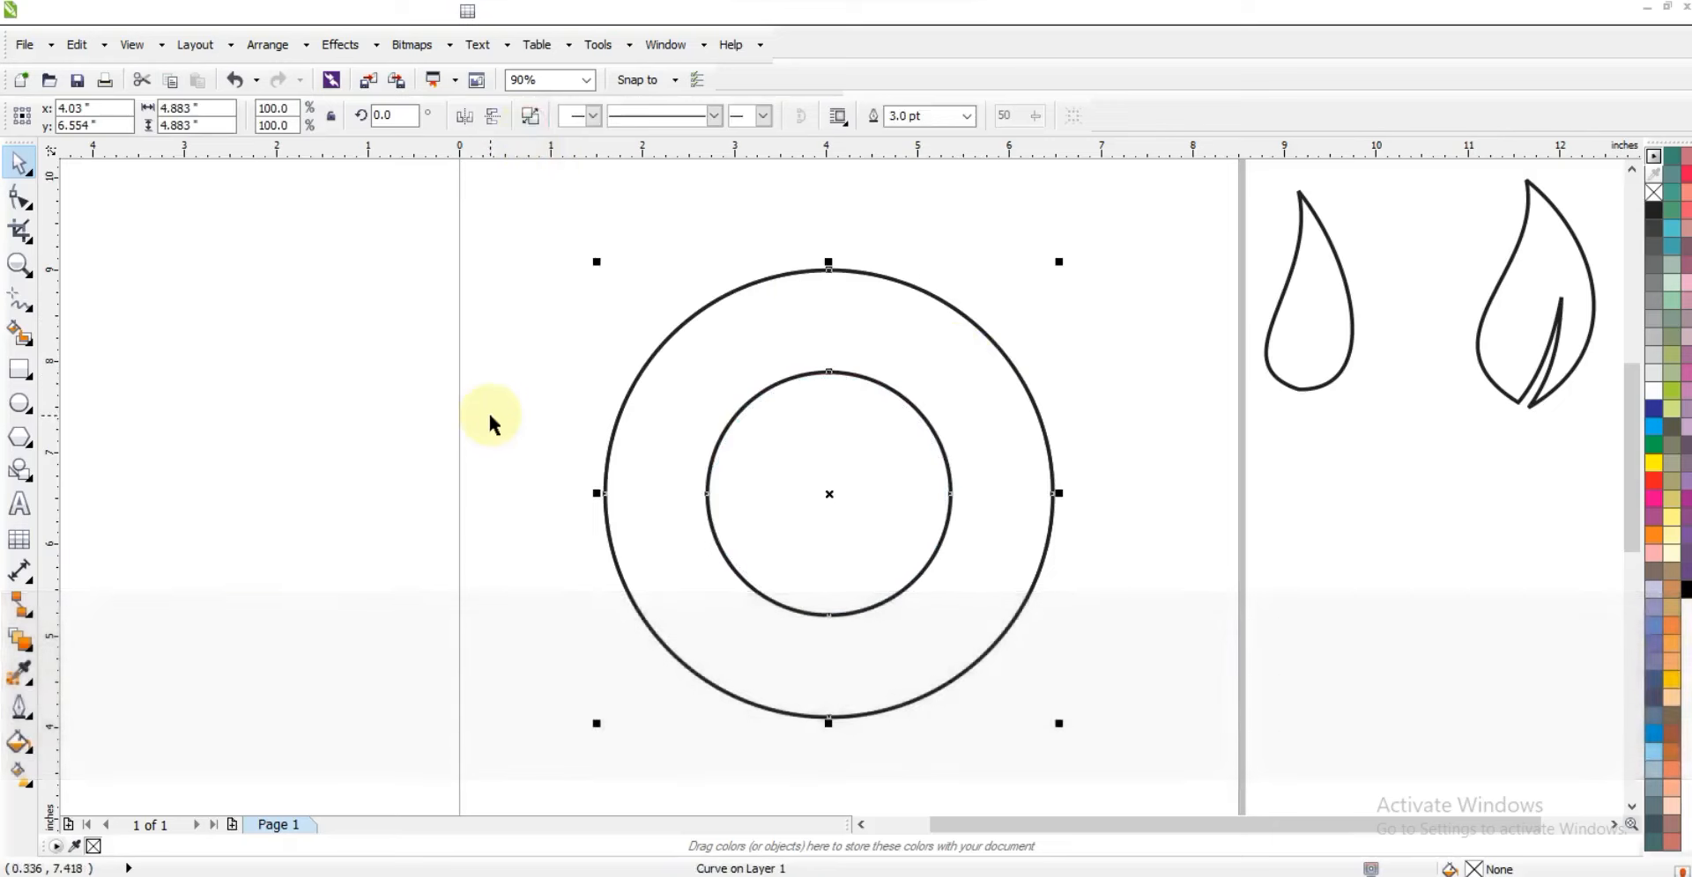
pyautogui.click(490, 424)
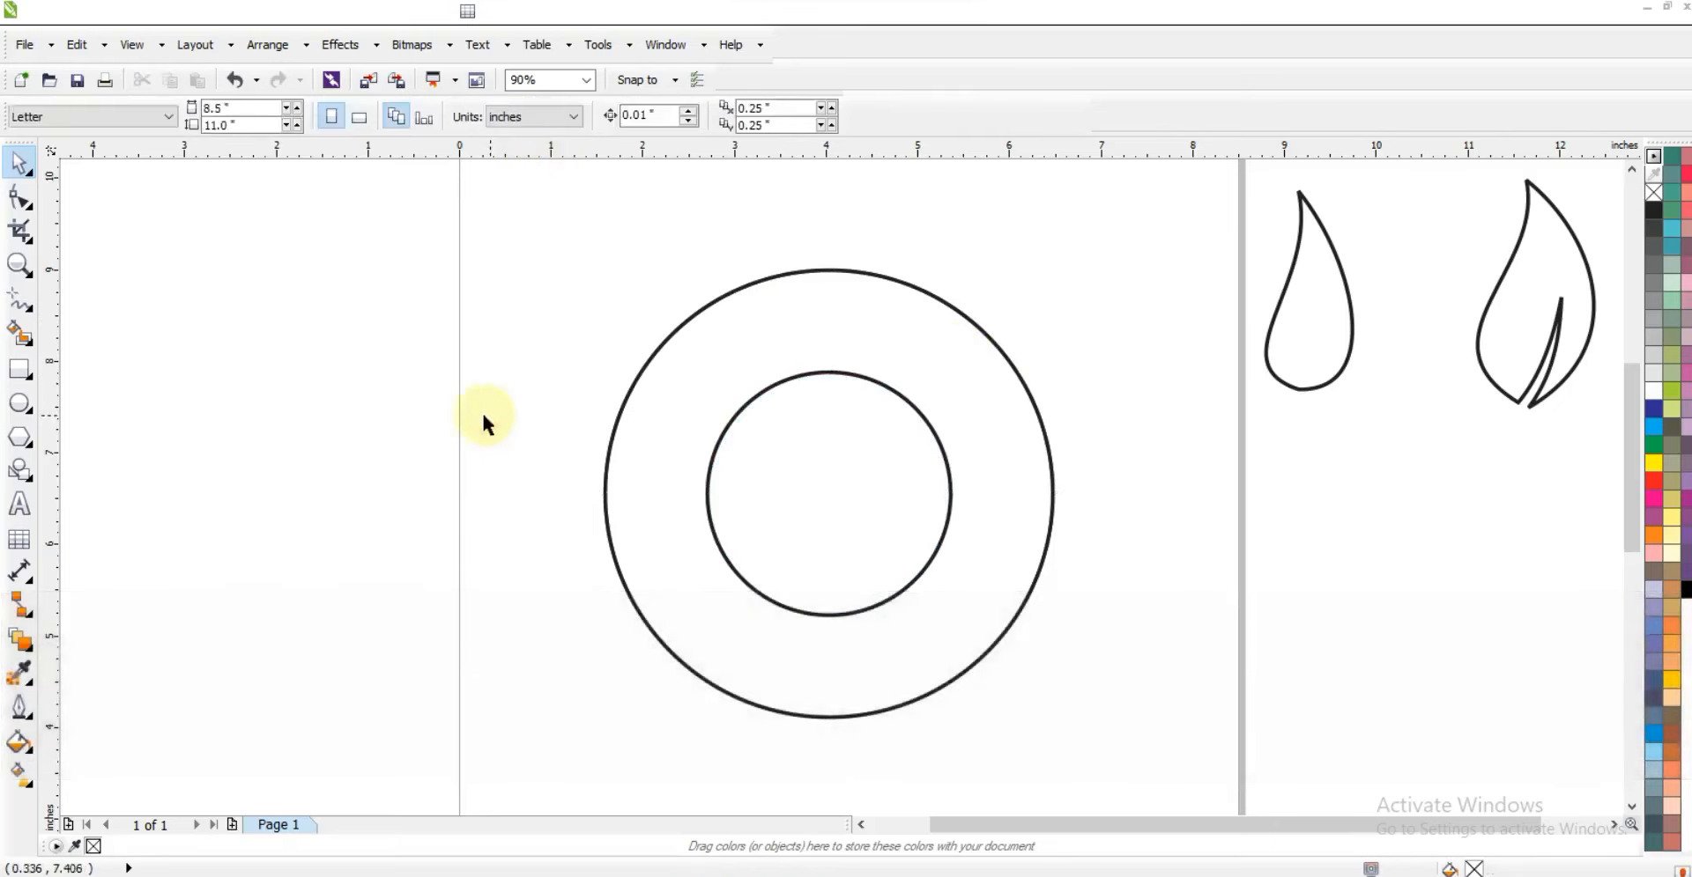
# Draw a square about 3.1 in wide off the page beside the ring and rotate it 45 degrees into a diamond
pyautogui.click(12, 372)
pyautogui.moveTo(152, 290); pyautogui.dragTo(257, 572)
pyautogui.click(19, 163)
pyautogui.doubleClick(392, 116)
pyautogui.write('4')
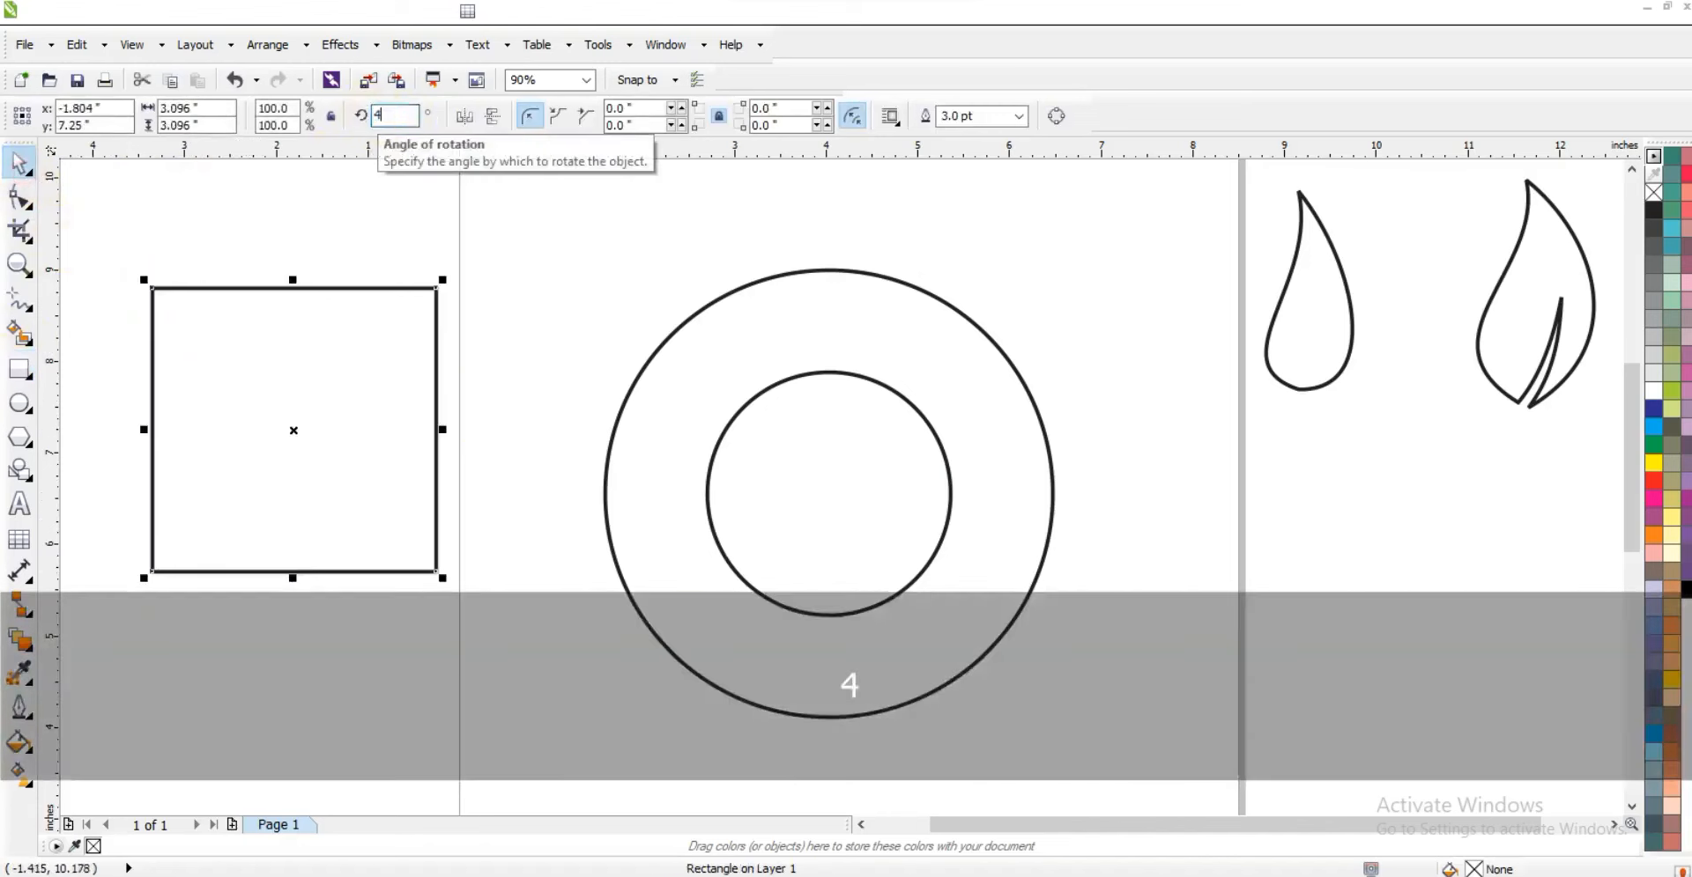
pyautogui.write('65')
pyautogui.press('Return')
# Centre the diamond horizontally on the ring and position it so its upper sides meet the outer circle
pyautogui.keyDown('shift'); pyautogui.click(689, 326); pyautogui.keyUp('shift')
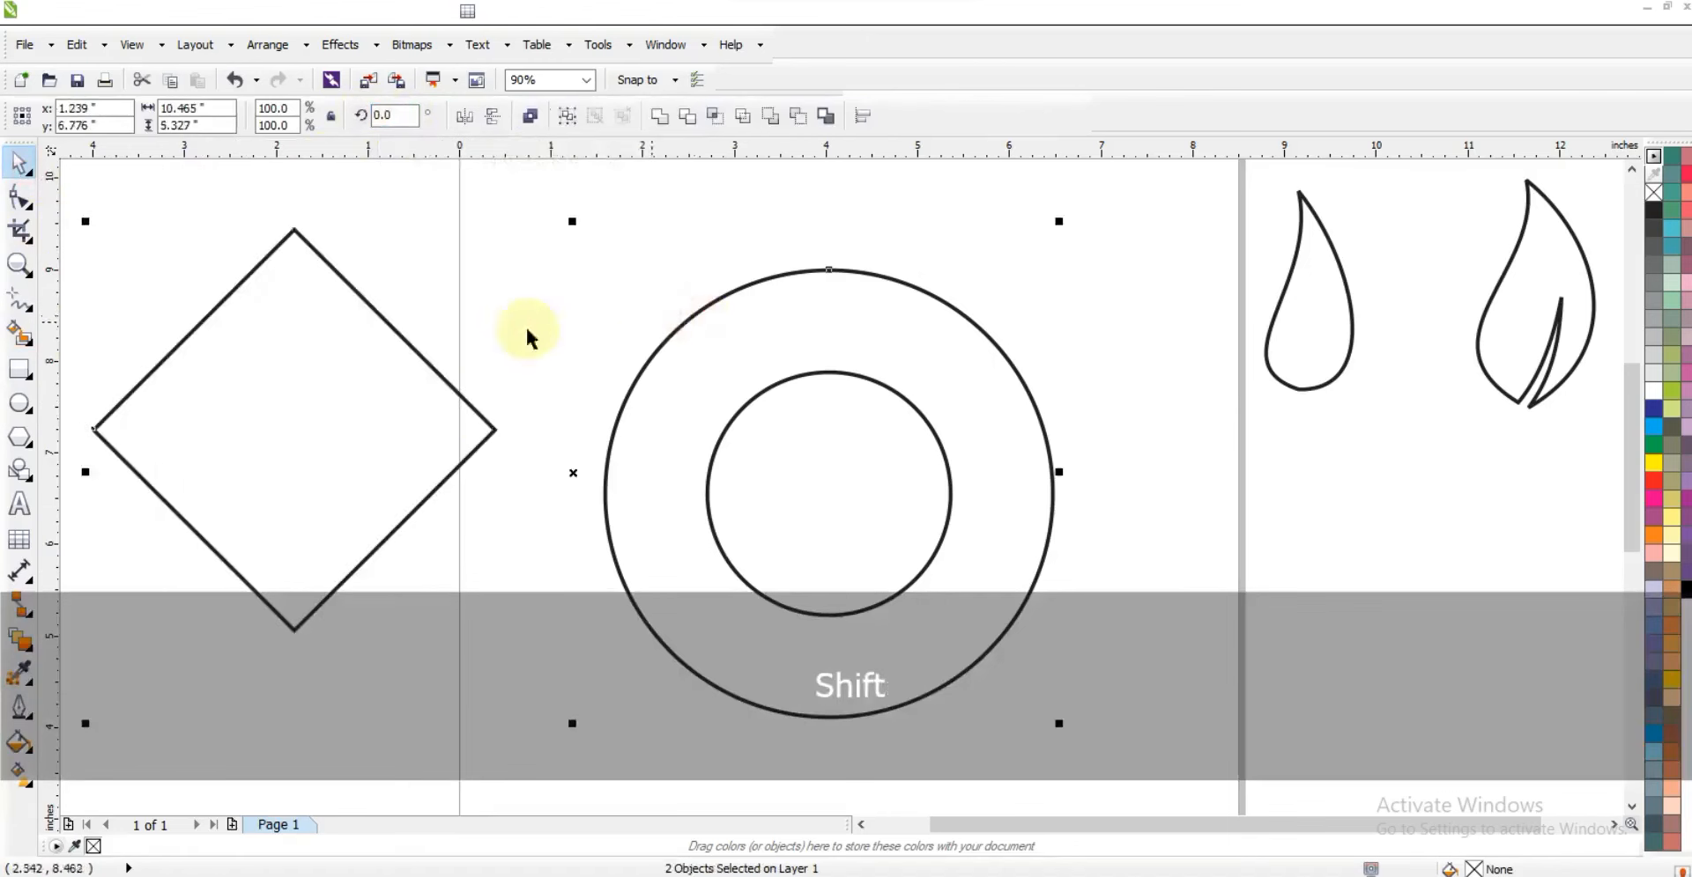
pyautogui.press('c')
pyautogui.click(394, 346)
pyautogui.moveTo(933, 379)
pyautogui.mouseDown()
pyautogui.moveTo(960, 431)
pyautogui.moveTo(958, 377)
pyautogui.mouseUp()
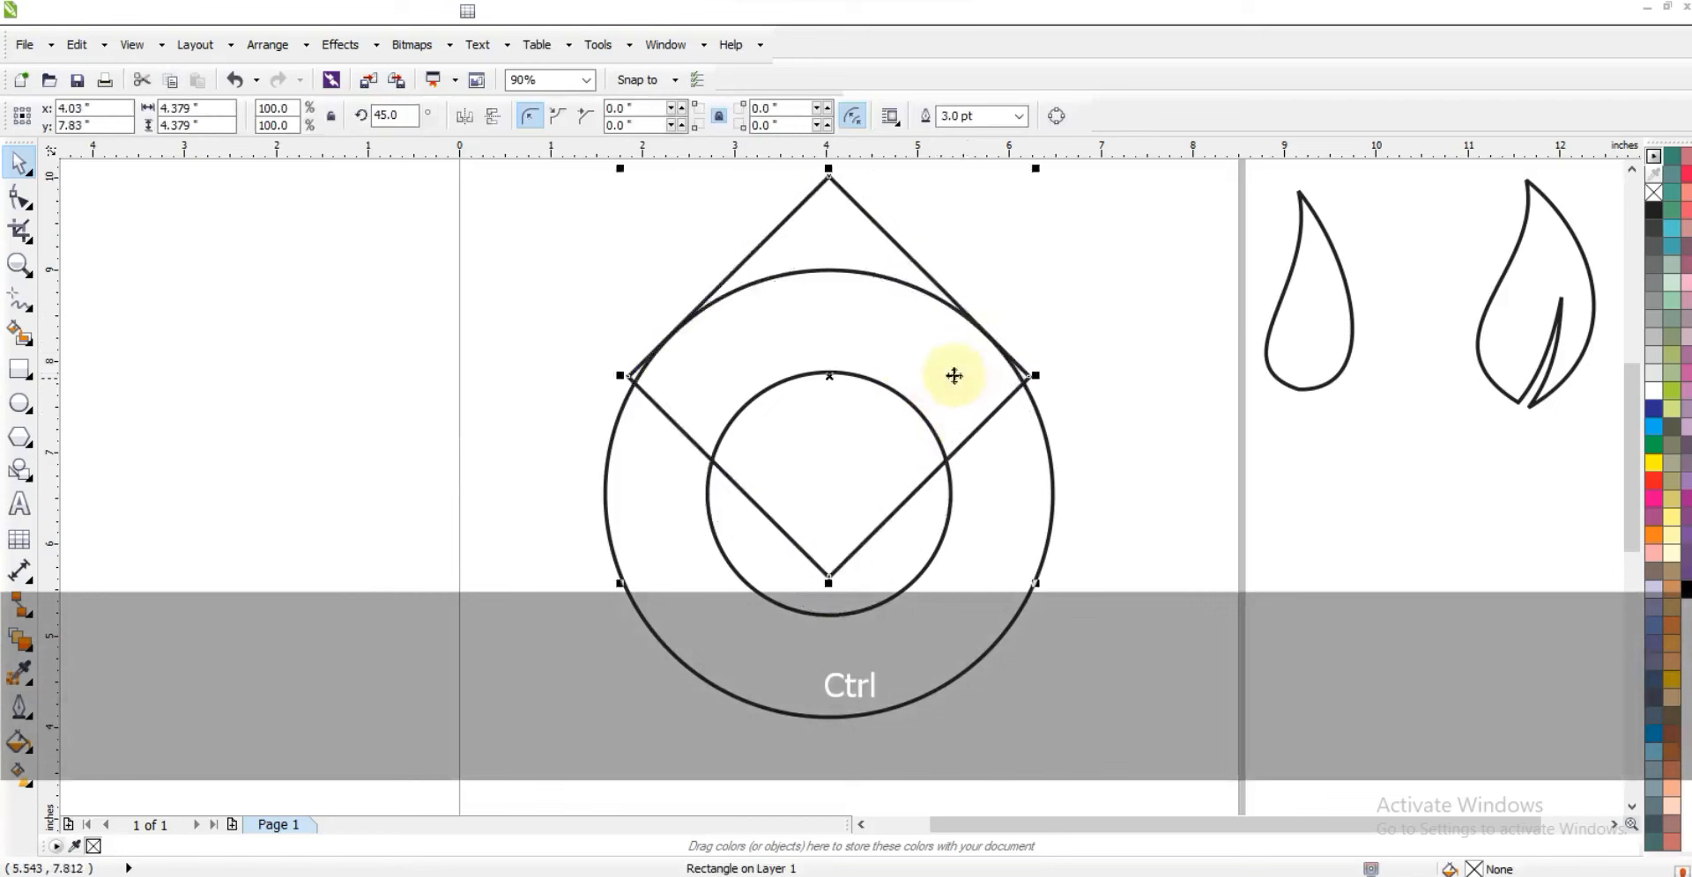
# Stretch the diamond vertically to a height of about 5.8 in and place its side corners on the outer circle
pyautogui.press('F3')
pyautogui.moveTo(877, 505); pyautogui.dragTo(879, 540)
pyautogui.moveTo(877, 371); pyautogui.dragTo(879, 391)
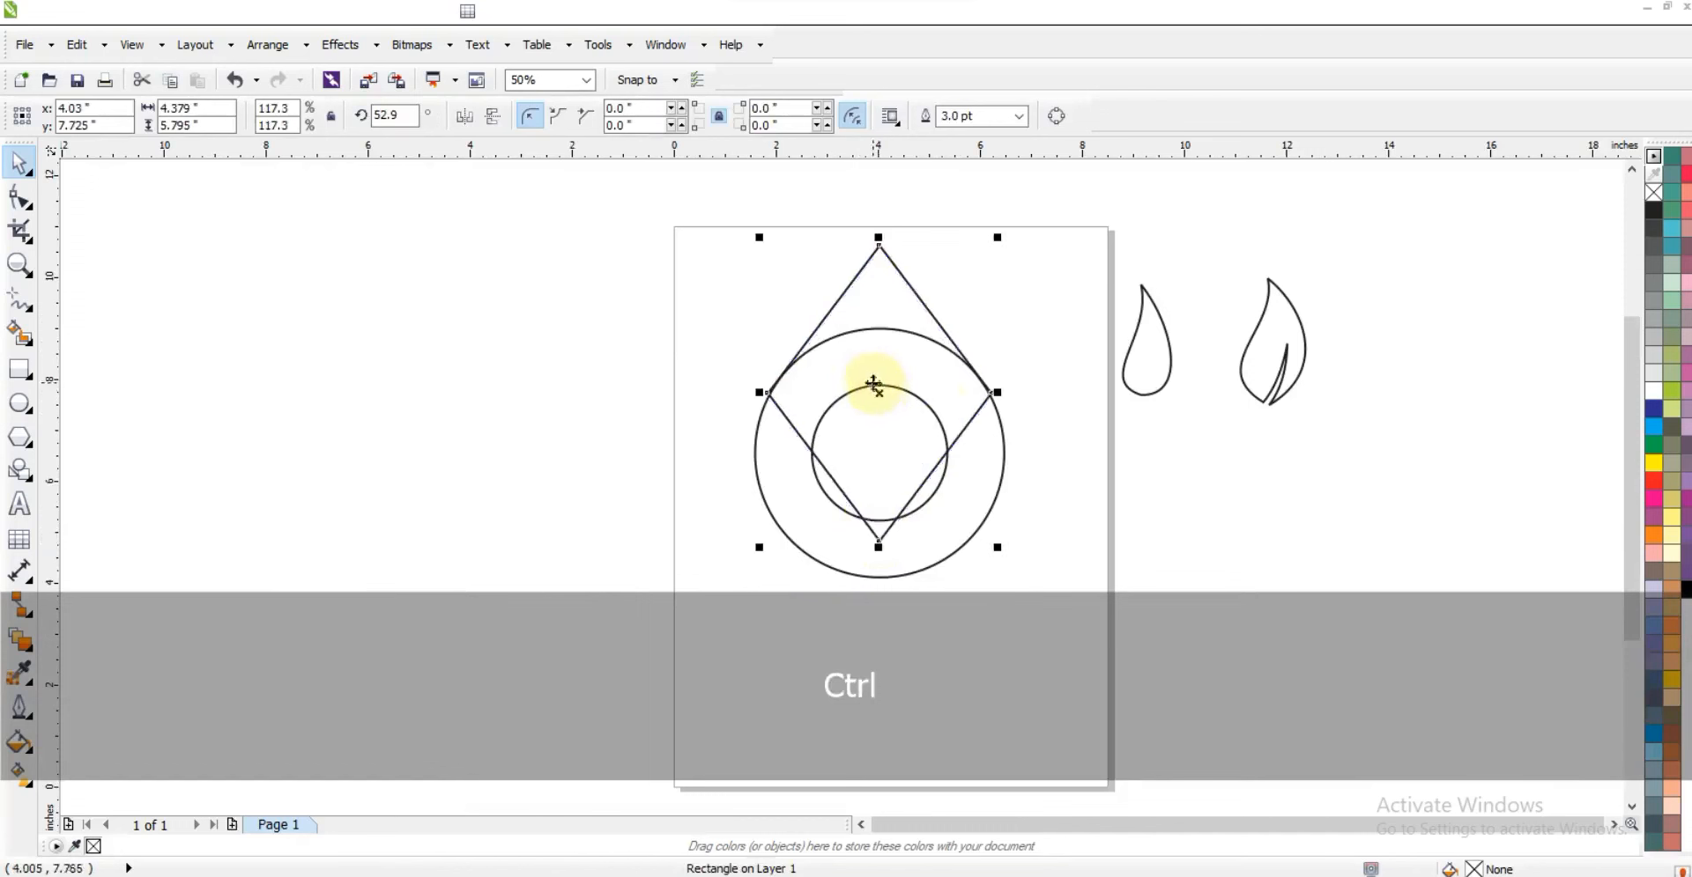
# Make a smaller copy of the diamond, place its side corners on the upper part of the inner circle, and deselect everything
pyautogui.moveTo(999, 239); pyautogui.dragTo(925, 310)
pyautogui.moveTo(882, 393); pyautogui.dragTo(880, 397)
pyautogui.click(1026, 519)
pyautogui.moveTo(1109, 595); pyautogui.dragTo(679, 183)
pyautogui.hotkey('shift', 'F2')
pyautogui.press('Escape')
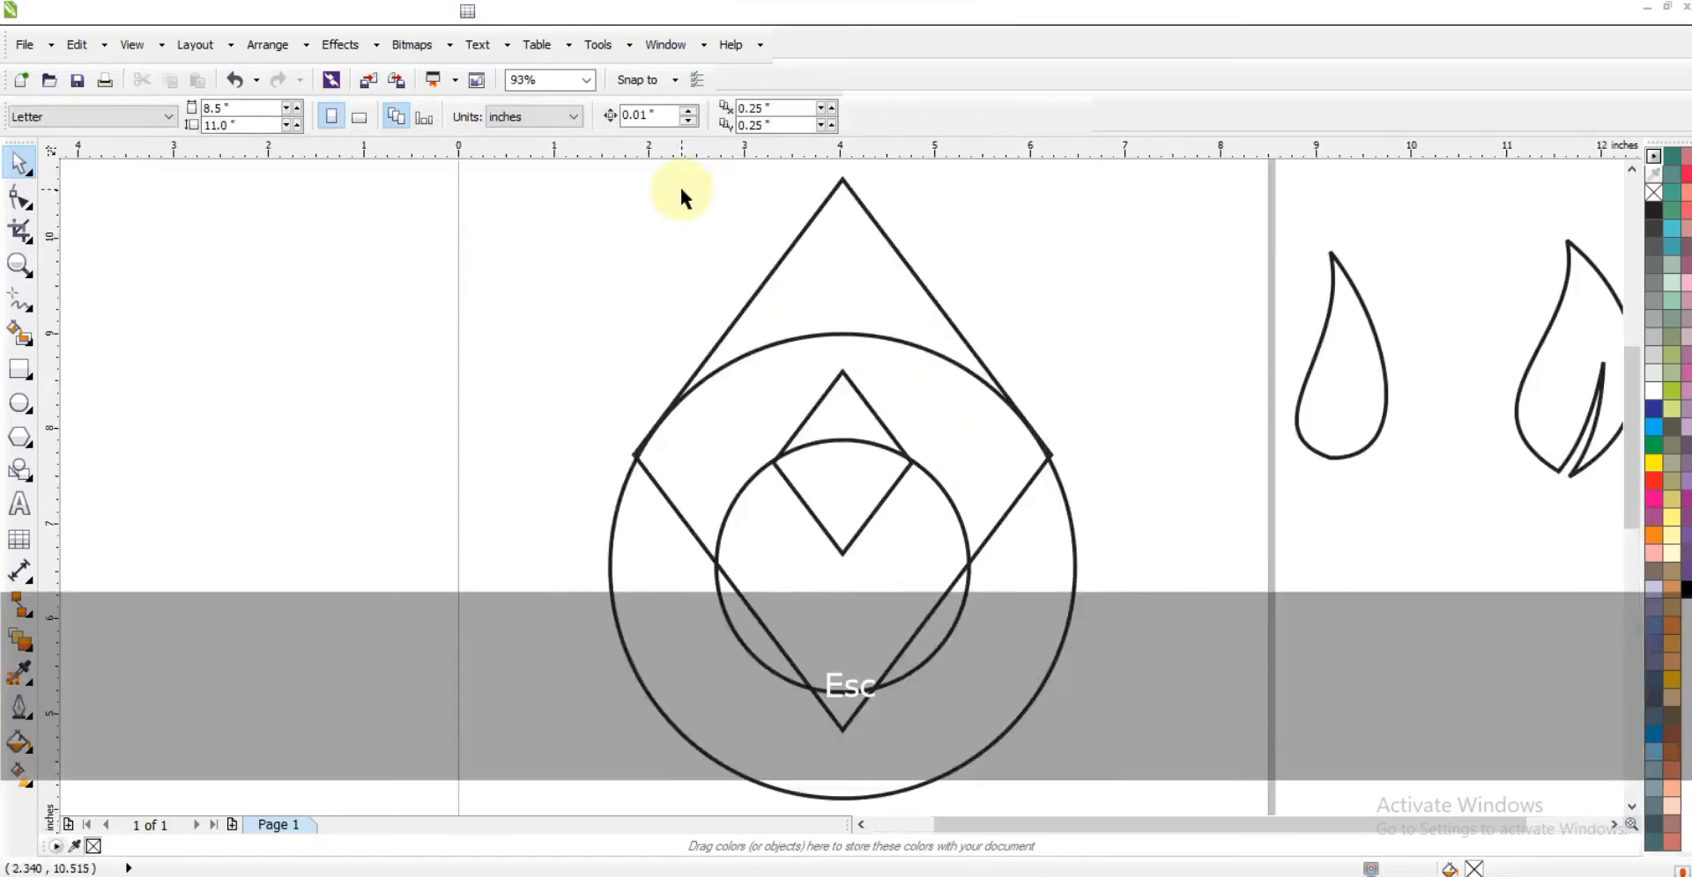
# Smart-fill the tip, the upper and lower parts of the ring and the small bottom wedge in blue-grey with 0.5 pt outlines
pyautogui.click(19, 333)
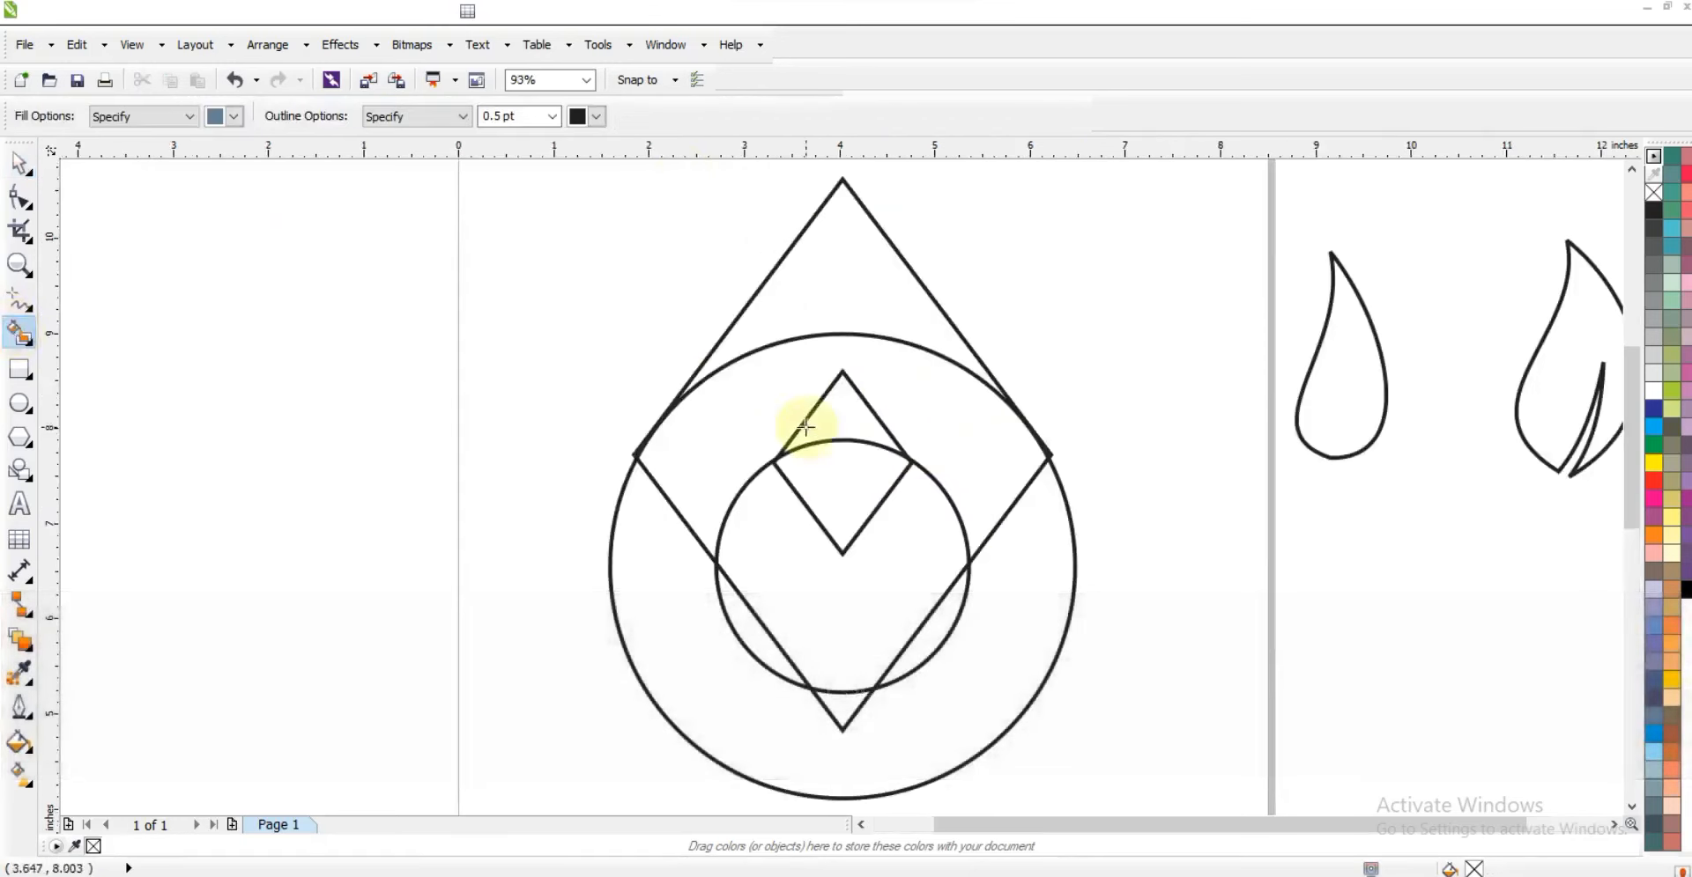
pyautogui.click(798, 294)
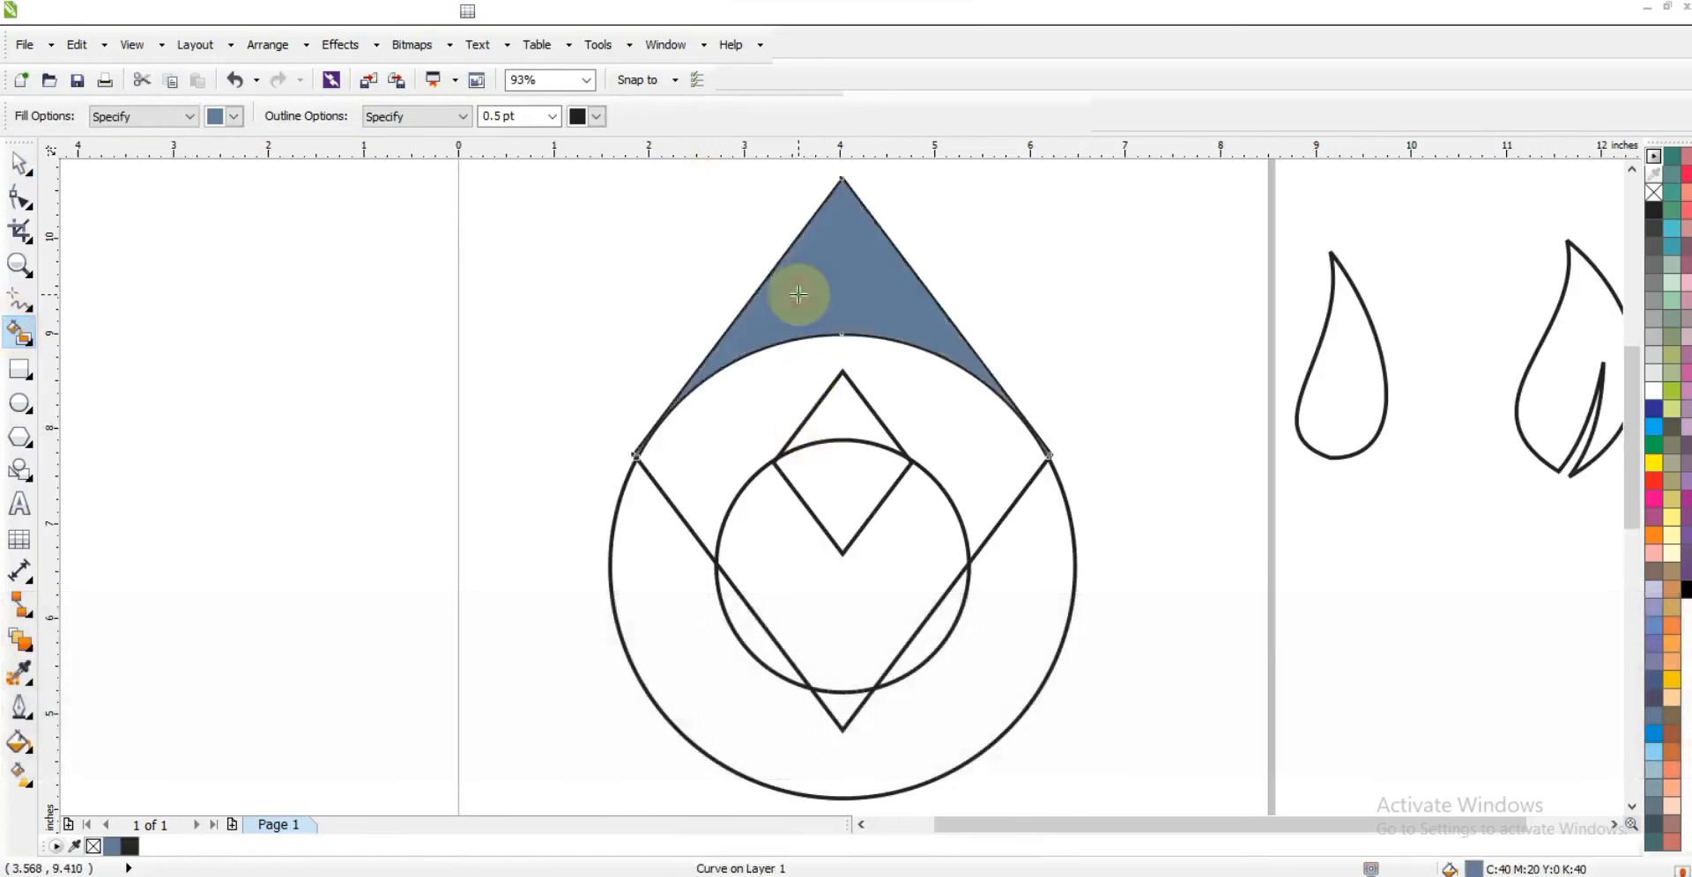
pyautogui.click(856, 355)
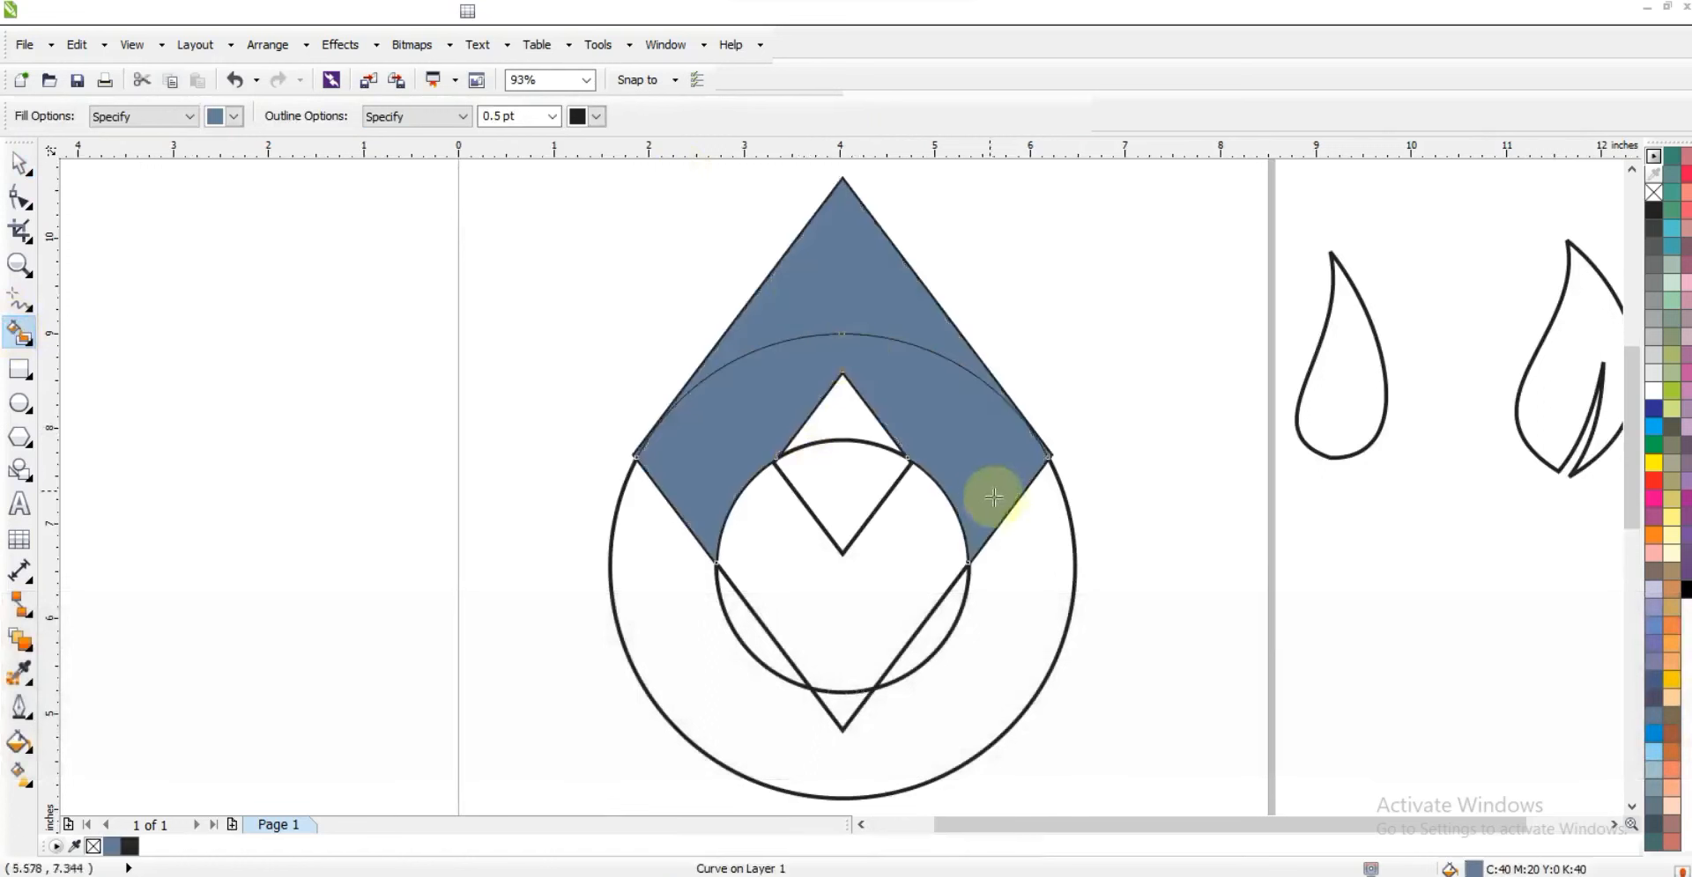
pyautogui.click(1024, 535)
pyautogui.click(837, 705)
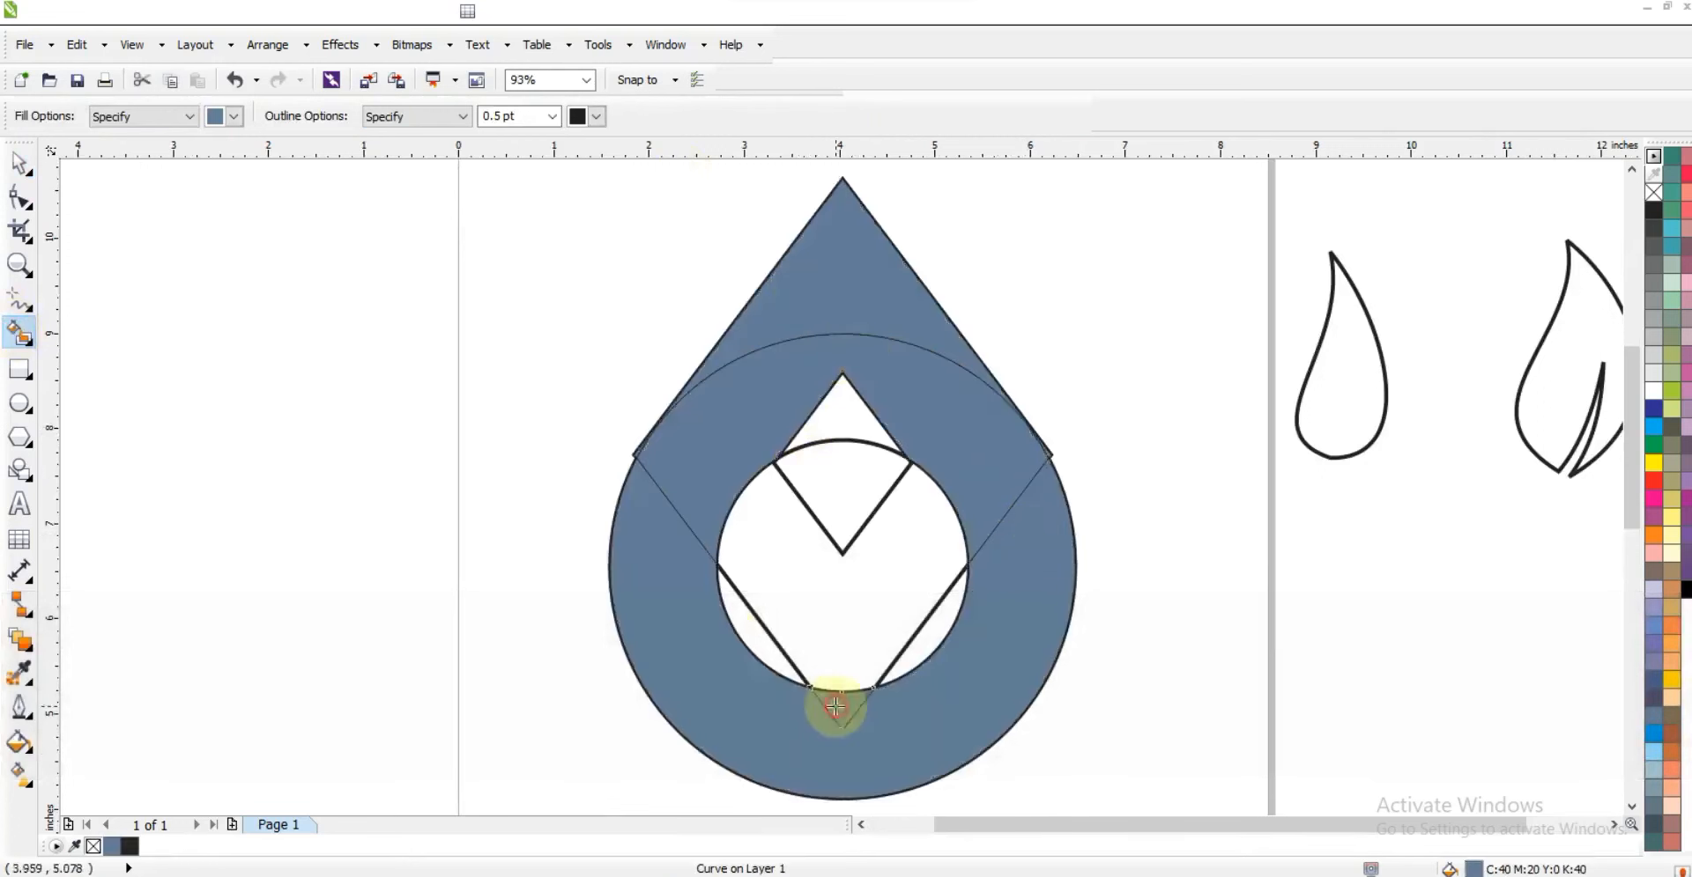
# Delete the original ring curve and both diamonds, keeping only the filled pieces
pyautogui.click(21, 164)
pyautogui.click(170, 377)
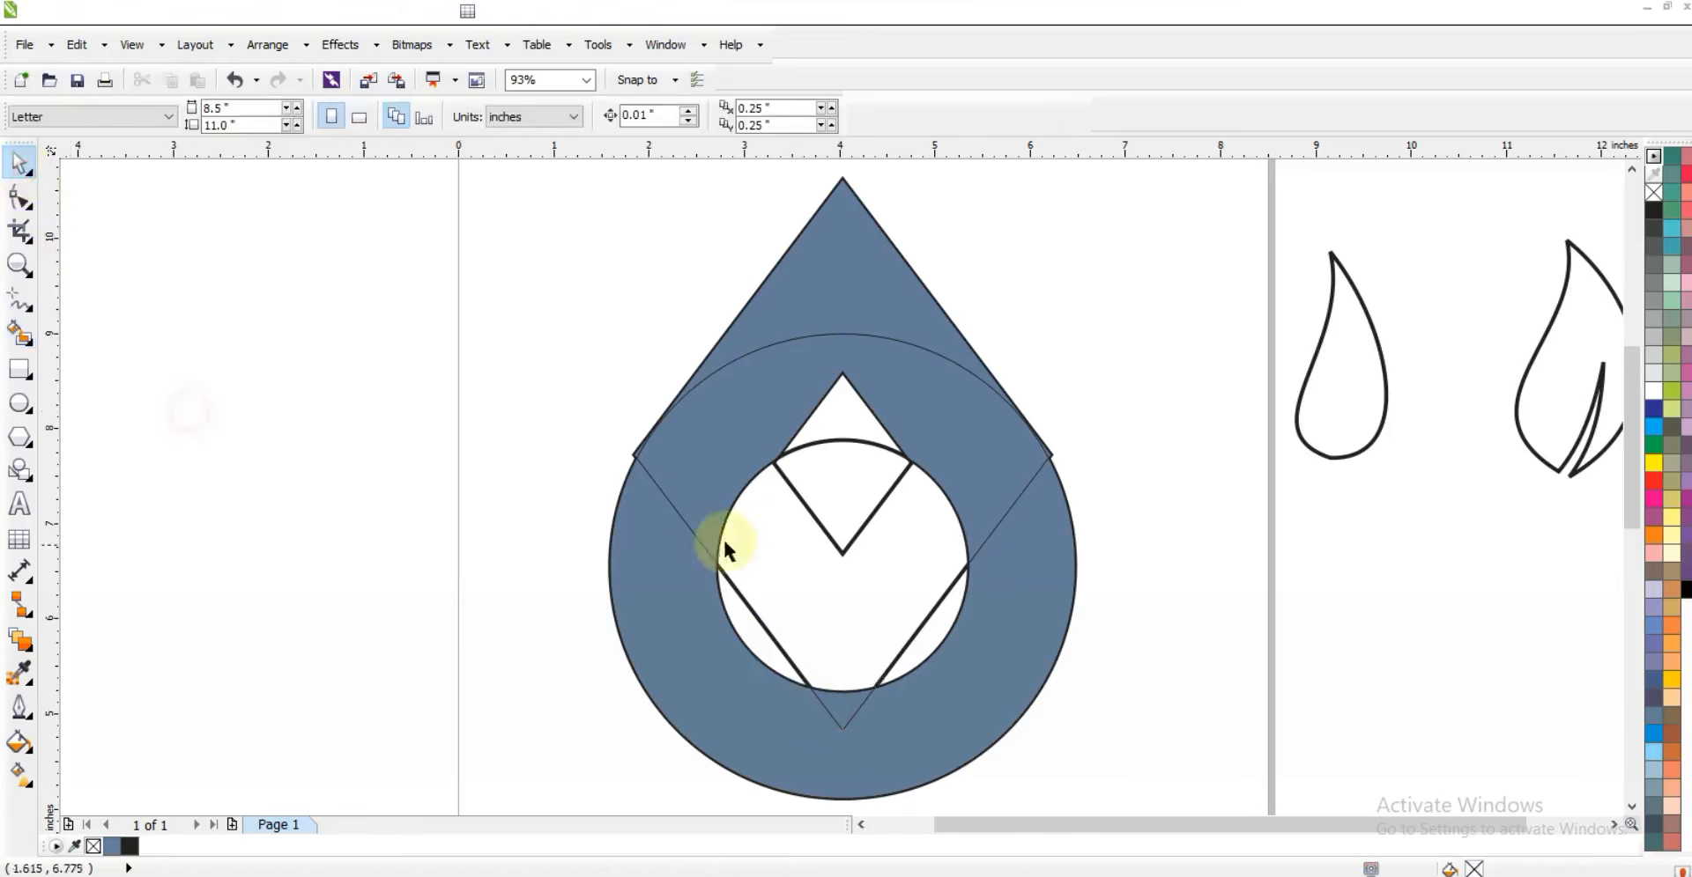
pyautogui.click(823, 529)
pyautogui.press('Delete')
pyautogui.click(817, 516)
pyautogui.press('Delete')
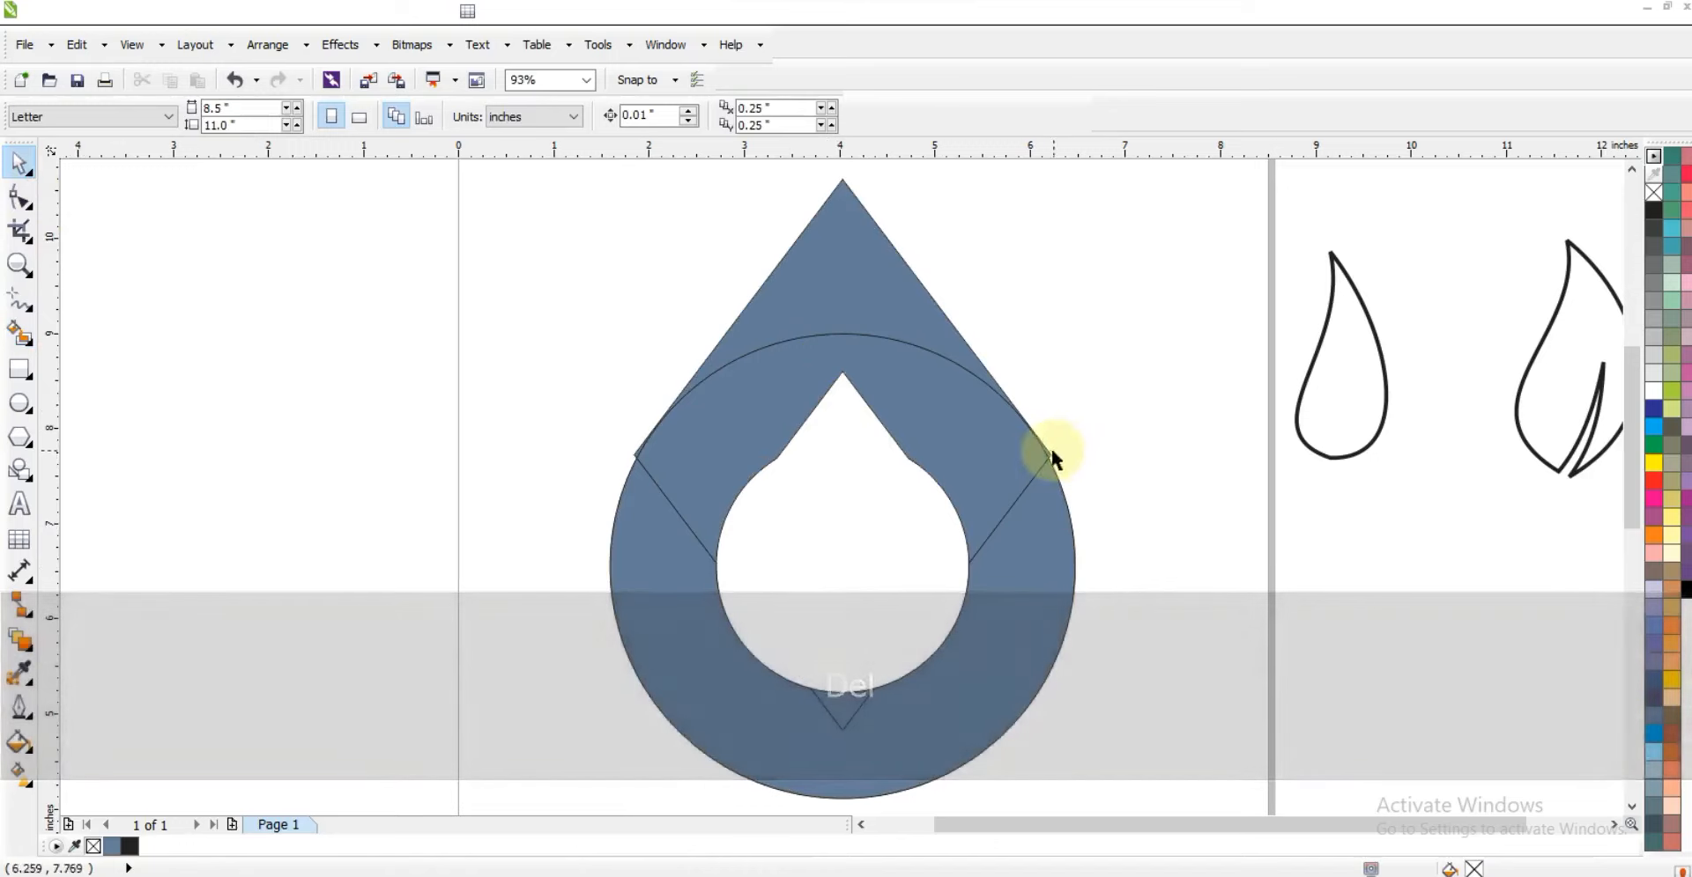
# Delete the two corner nodes on the inner opening's upper sides to smooth it into a teardrop
pyautogui.moveTo(1057, 454); pyautogui.dragTo(1092, 432)
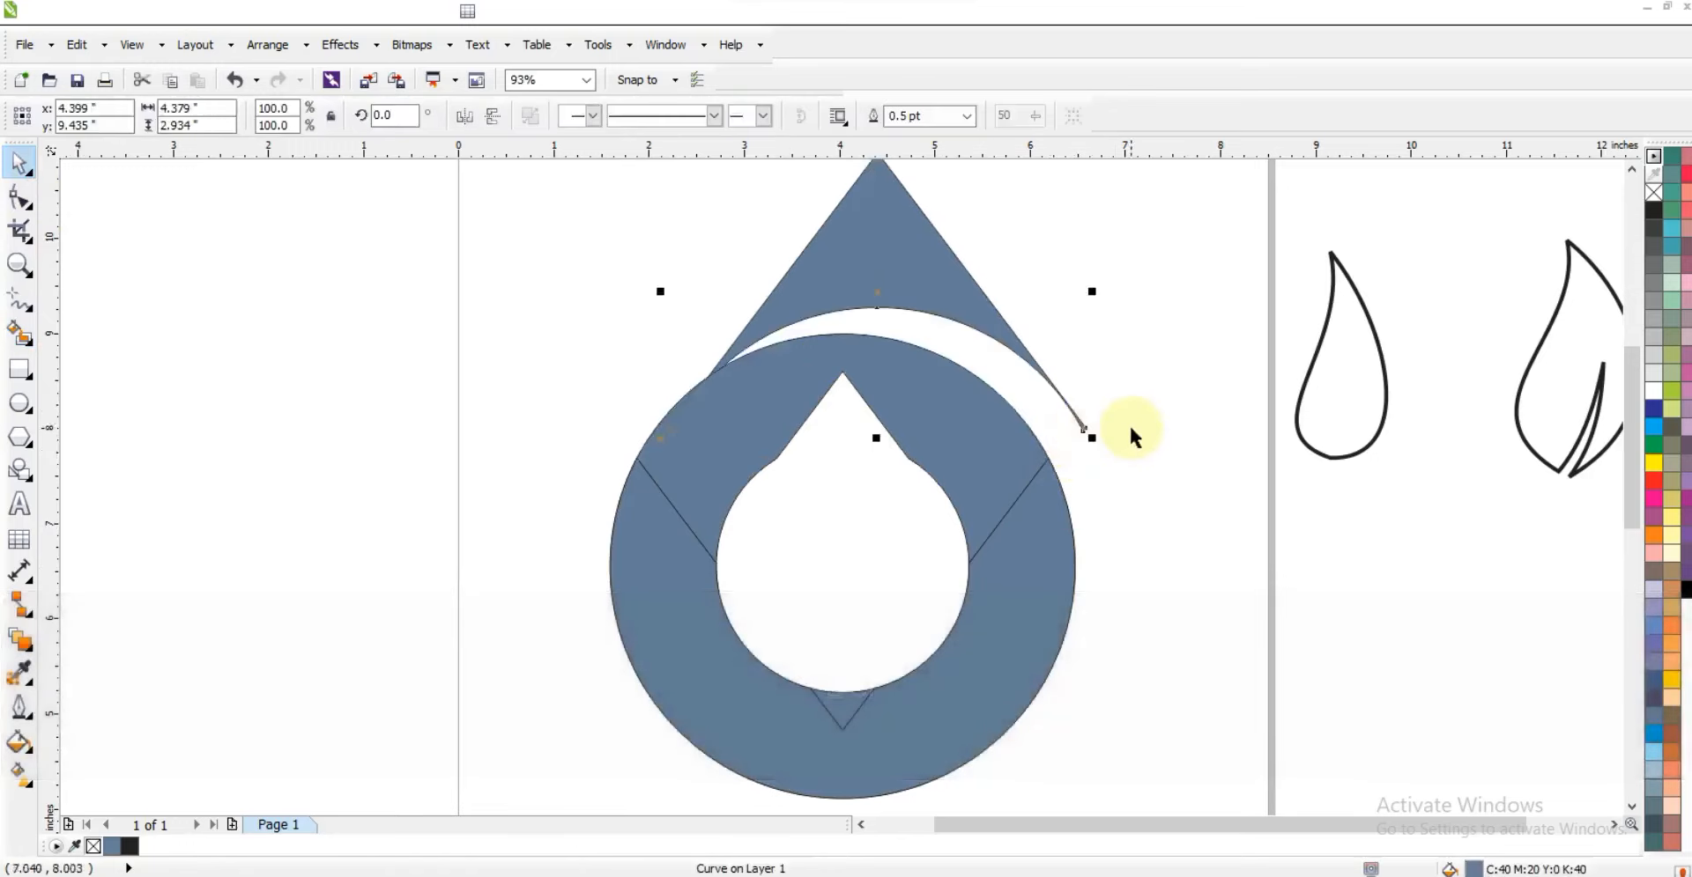
pyautogui.hotkey('ctrl', 'z')
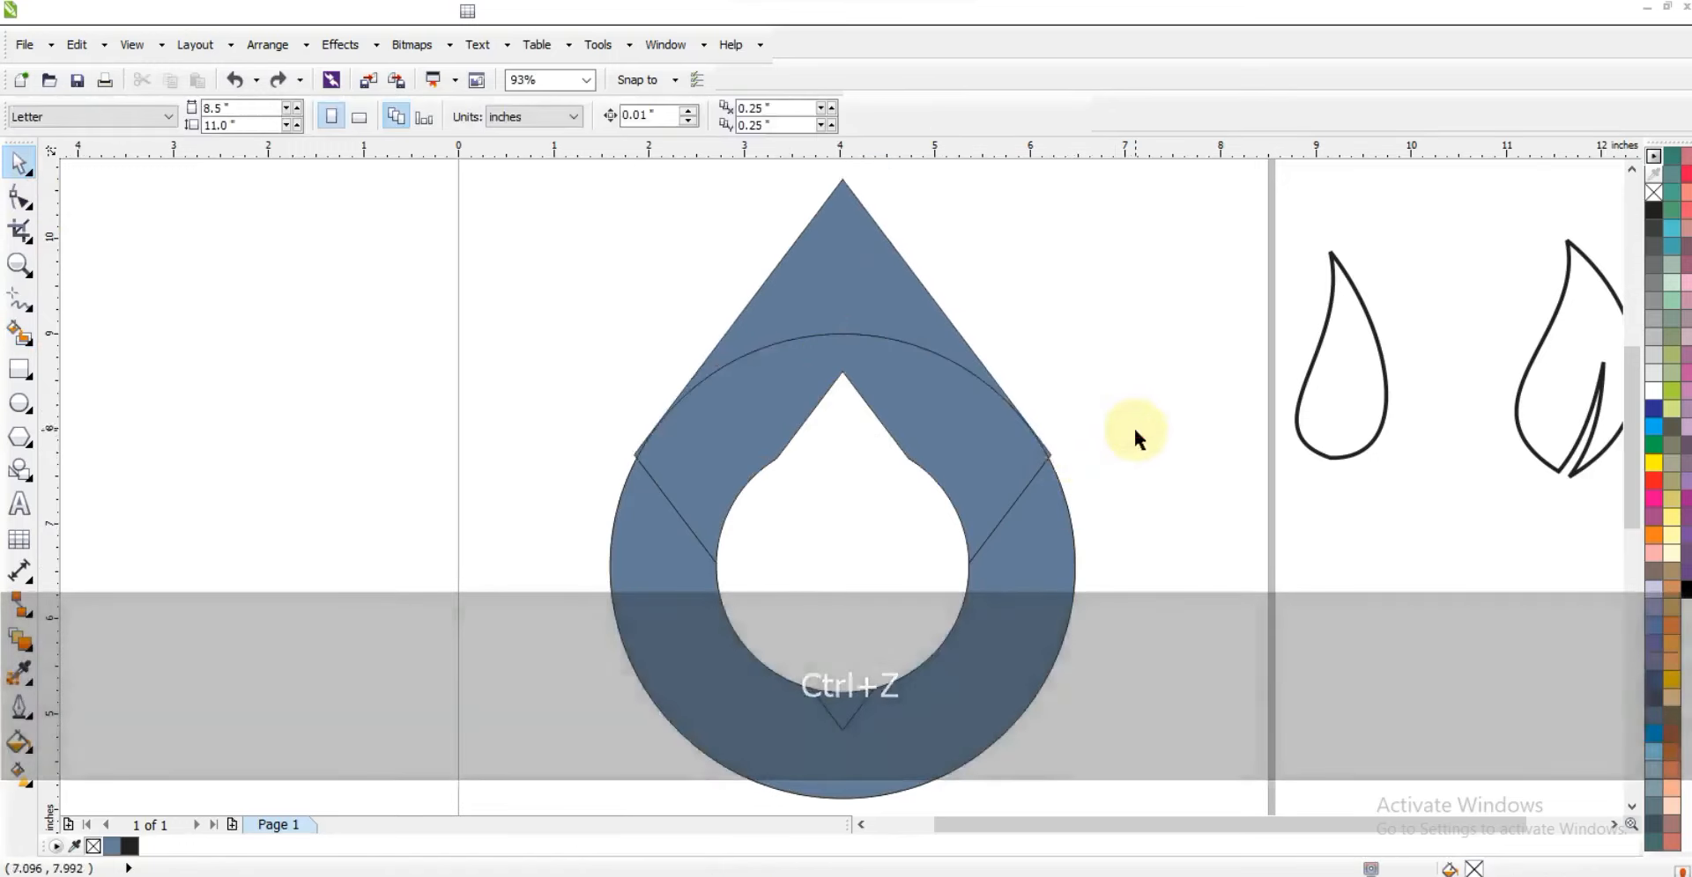
pyautogui.click(947, 430)
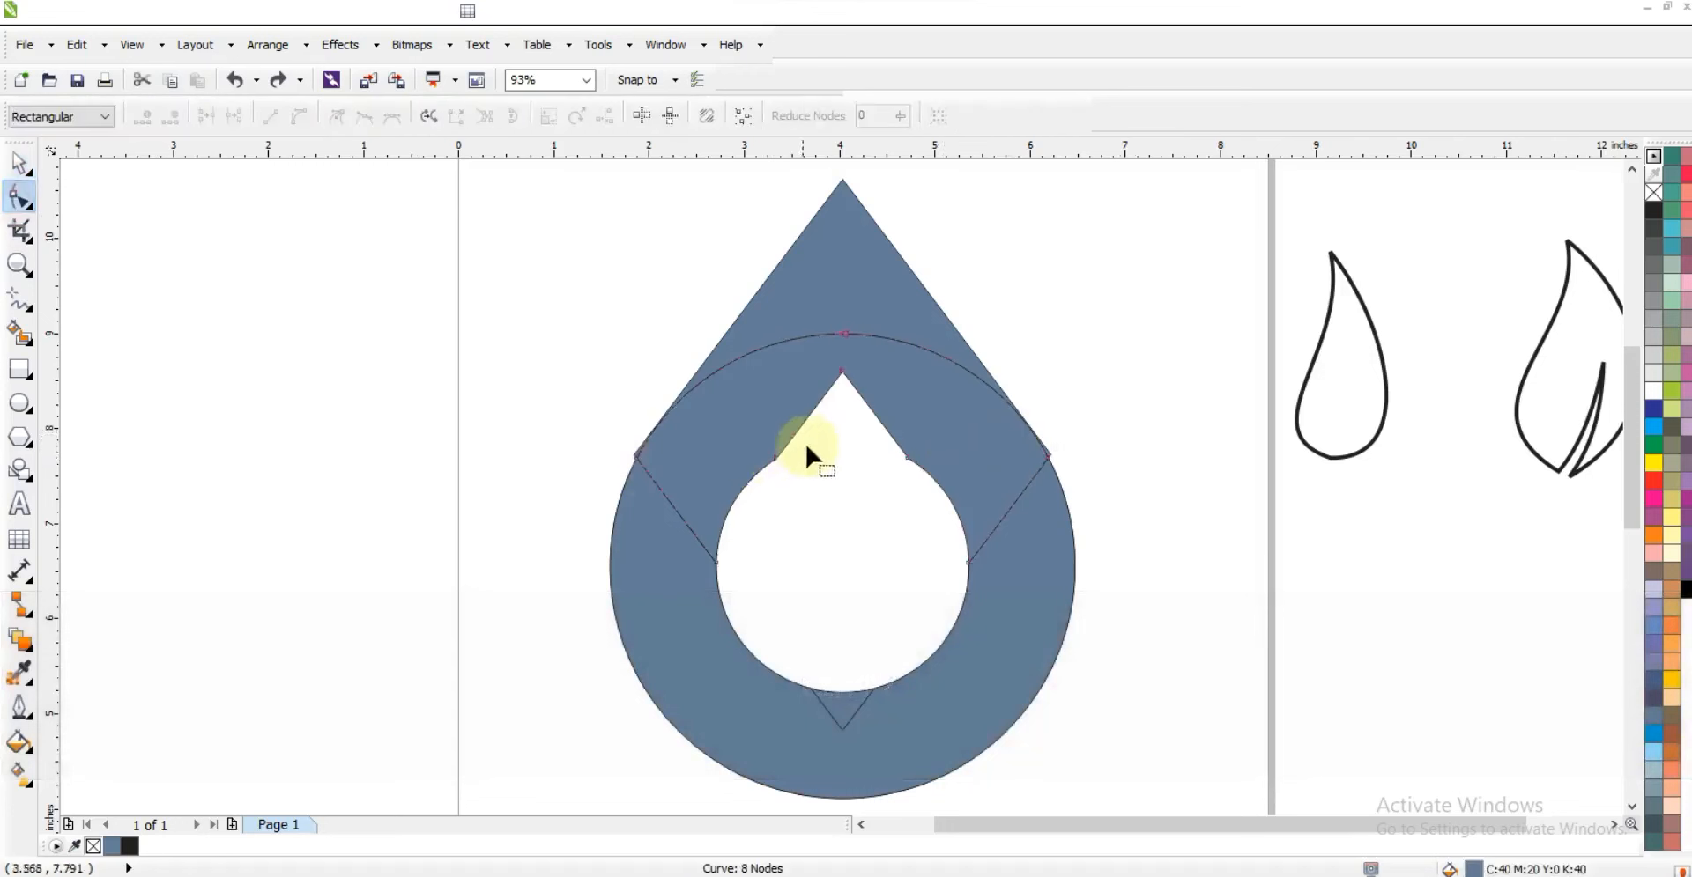
pyautogui.press('Delete')
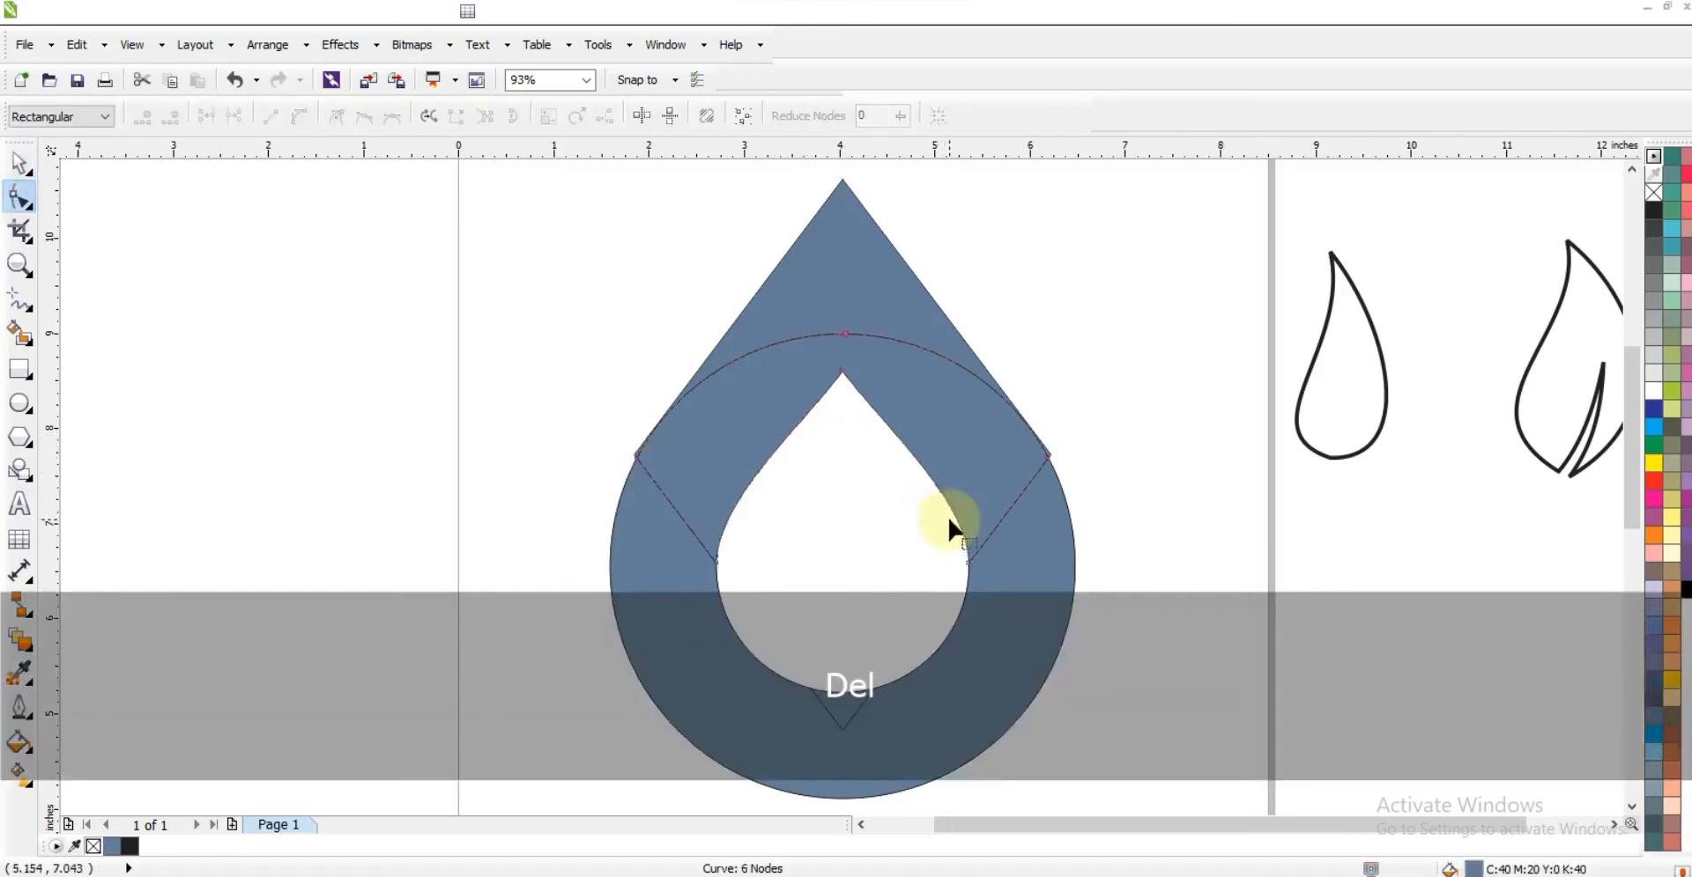
# Weld the tip, upper band, lower ring and bottom wedge pieces into one drop-shaped object
pyautogui.click(18, 168)
pyautogui.click(859, 296)
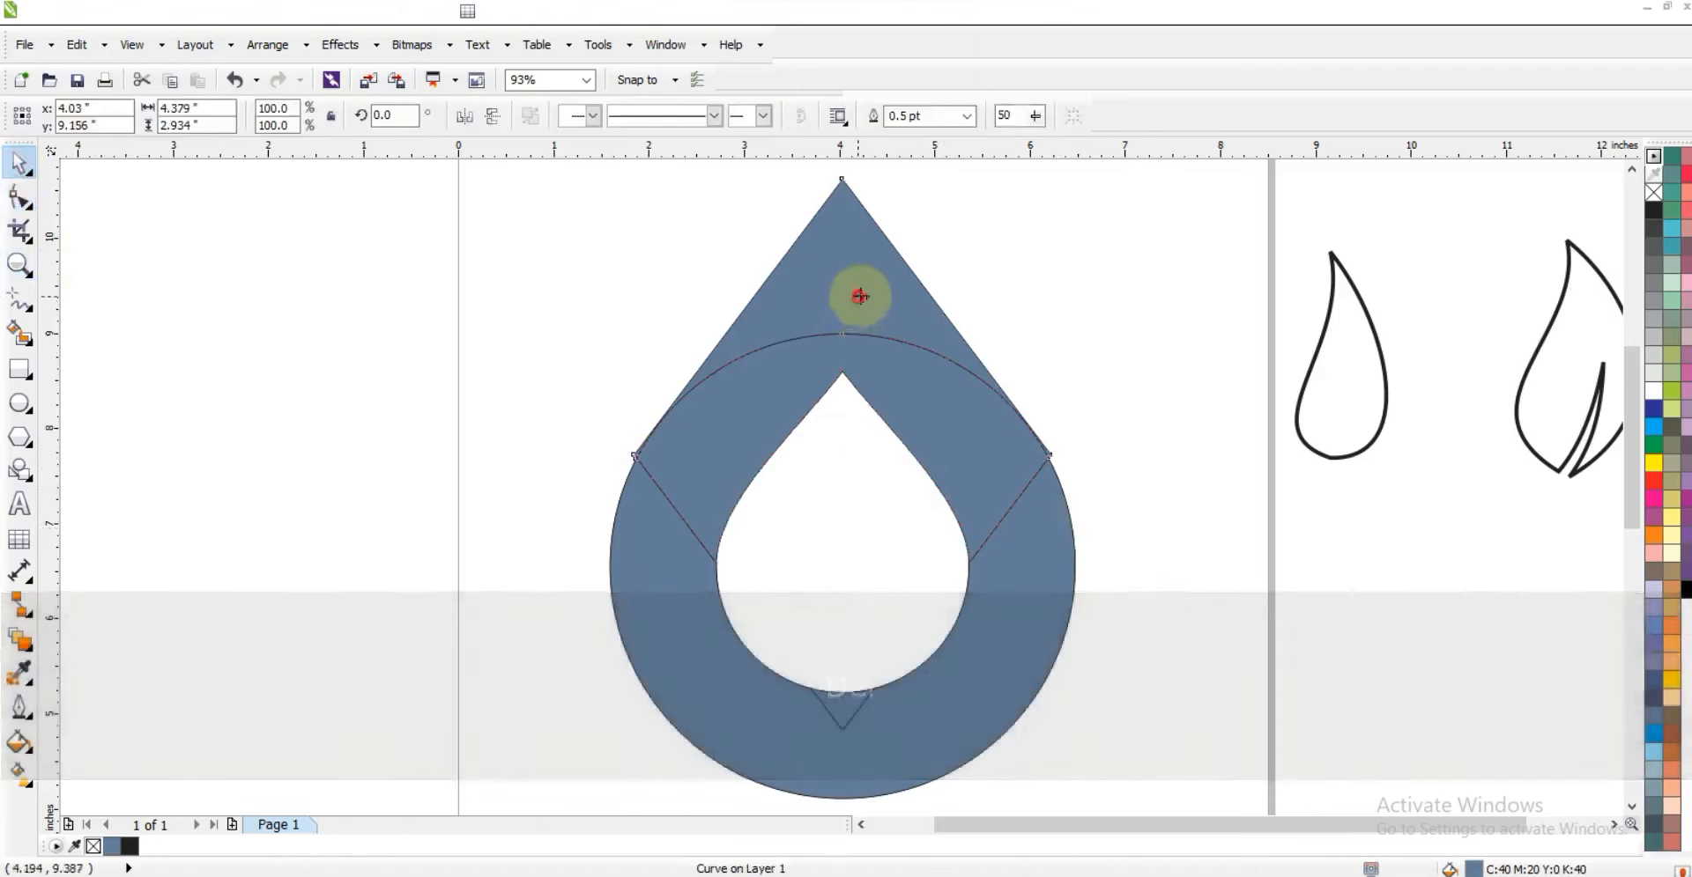
pyautogui.keyDown('shift'); pyautogui.click(922, 398); pyautogui.keyUp('shift')
pyautogui.keyDown('shift'); pyautogui.click(1043, 563); pyautogui.keyUp('shift')
pyautogui.keyDown('shift'); pyautogui.click(844, 712); pyautogui.keyUp('shift')
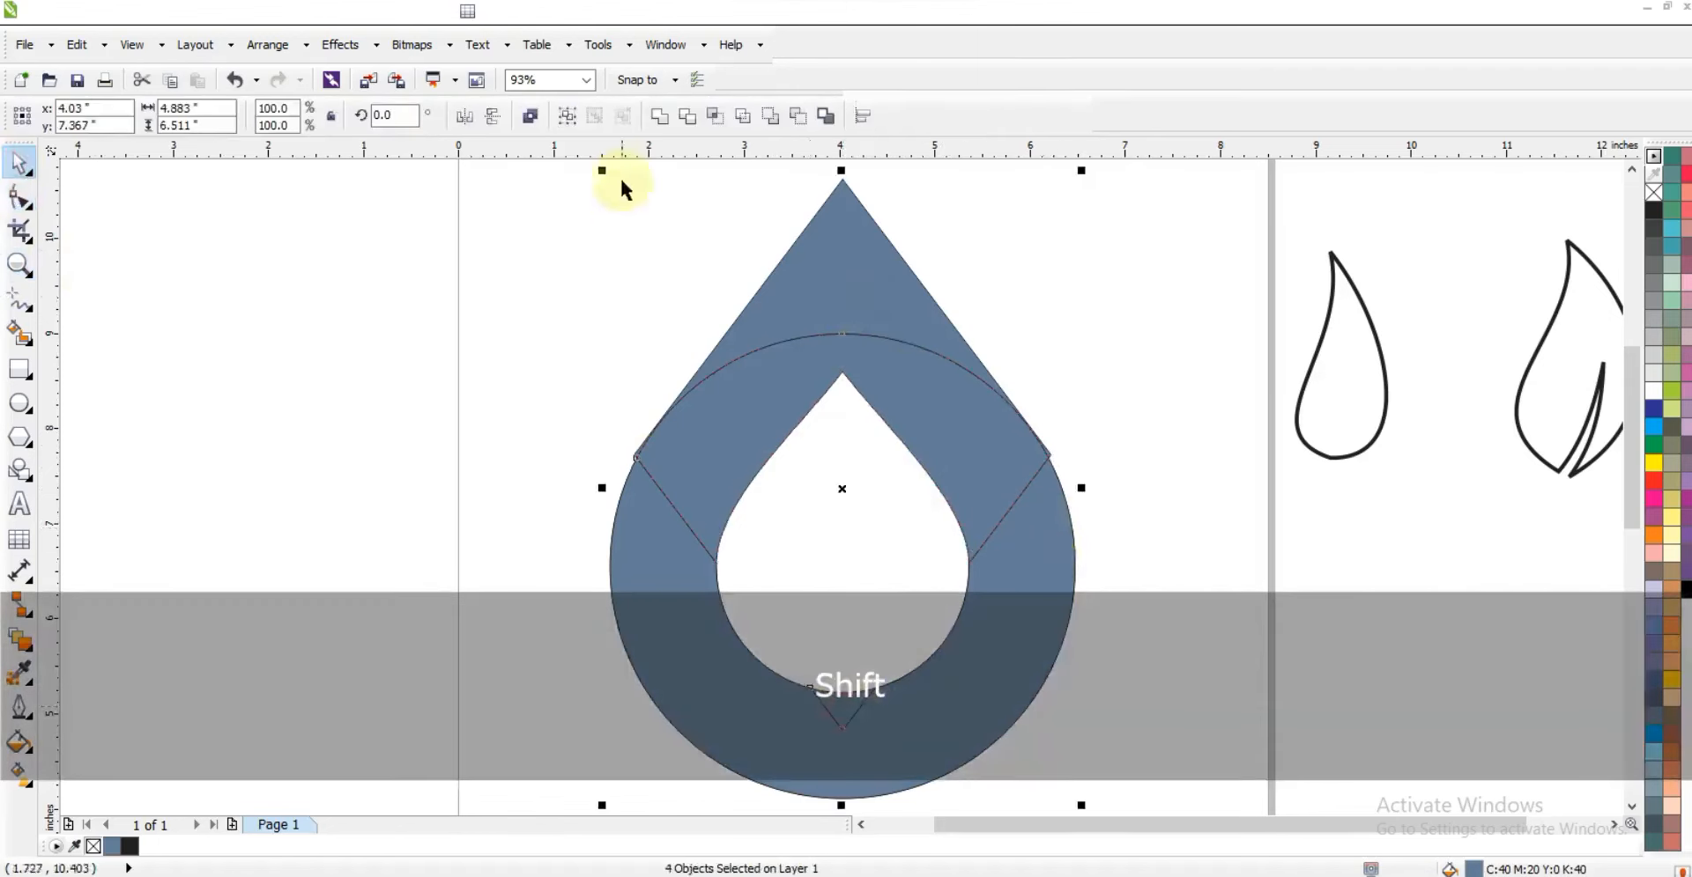
pyautogui.click(659, 120)
pyautogui.click(467, 347)
# Delete the protruding corner node on each side of the drop's outer contour and deselect the shape
pyautogui.click(768, 396)
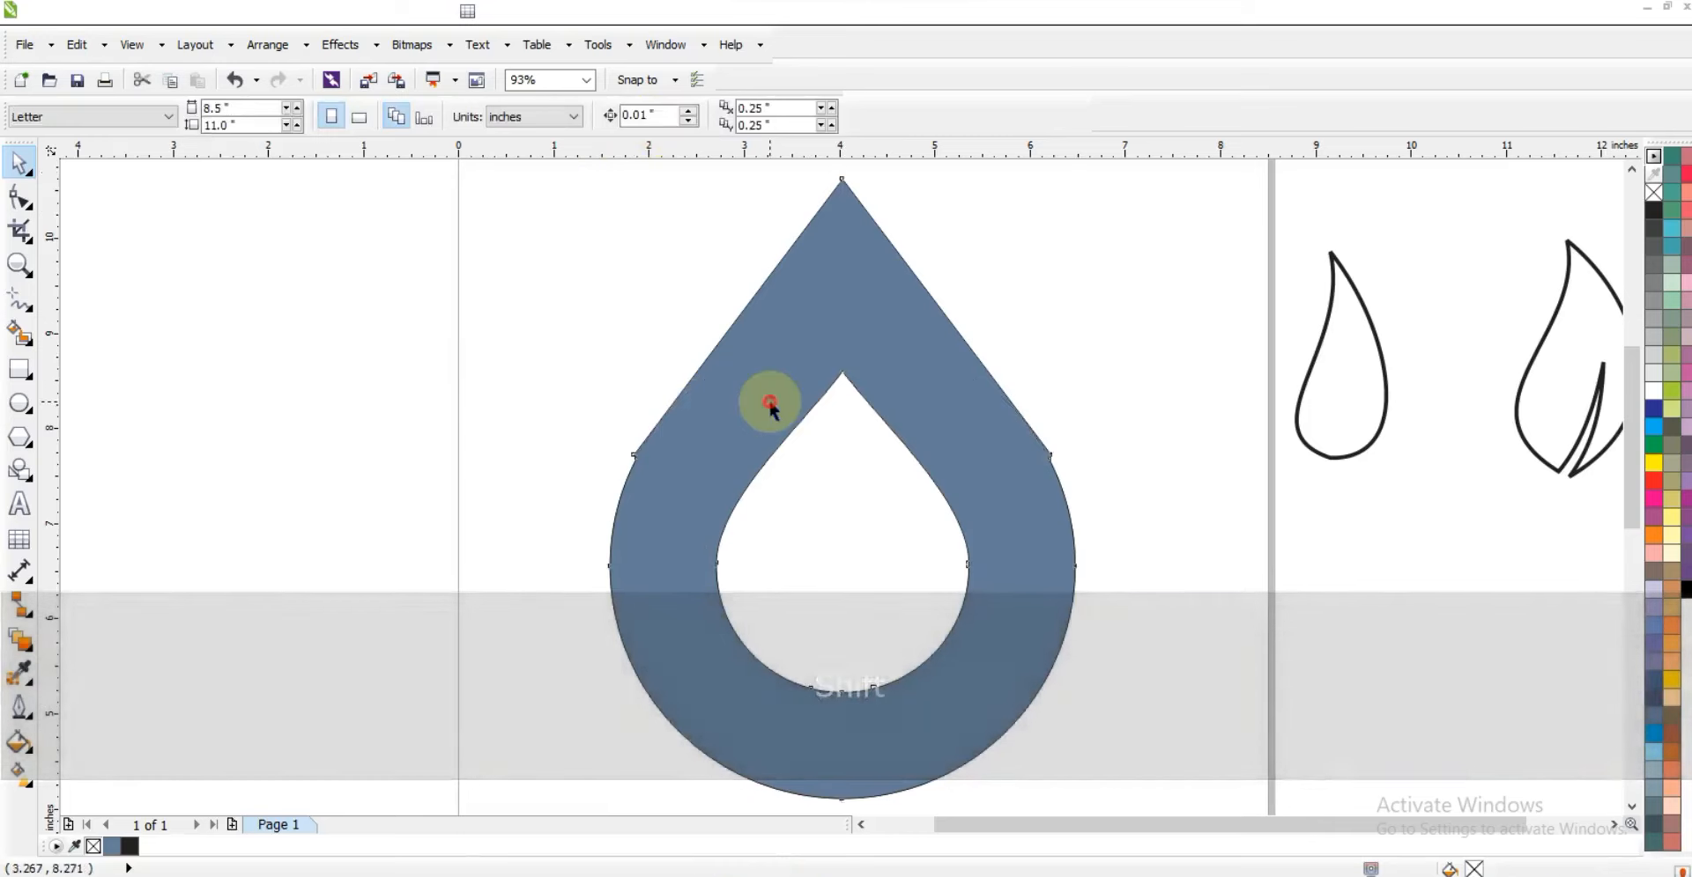
pyautogui.click(19, 201)
pyautogui.moveTo(621, 455); pyautogui.dragTo(632, 453)
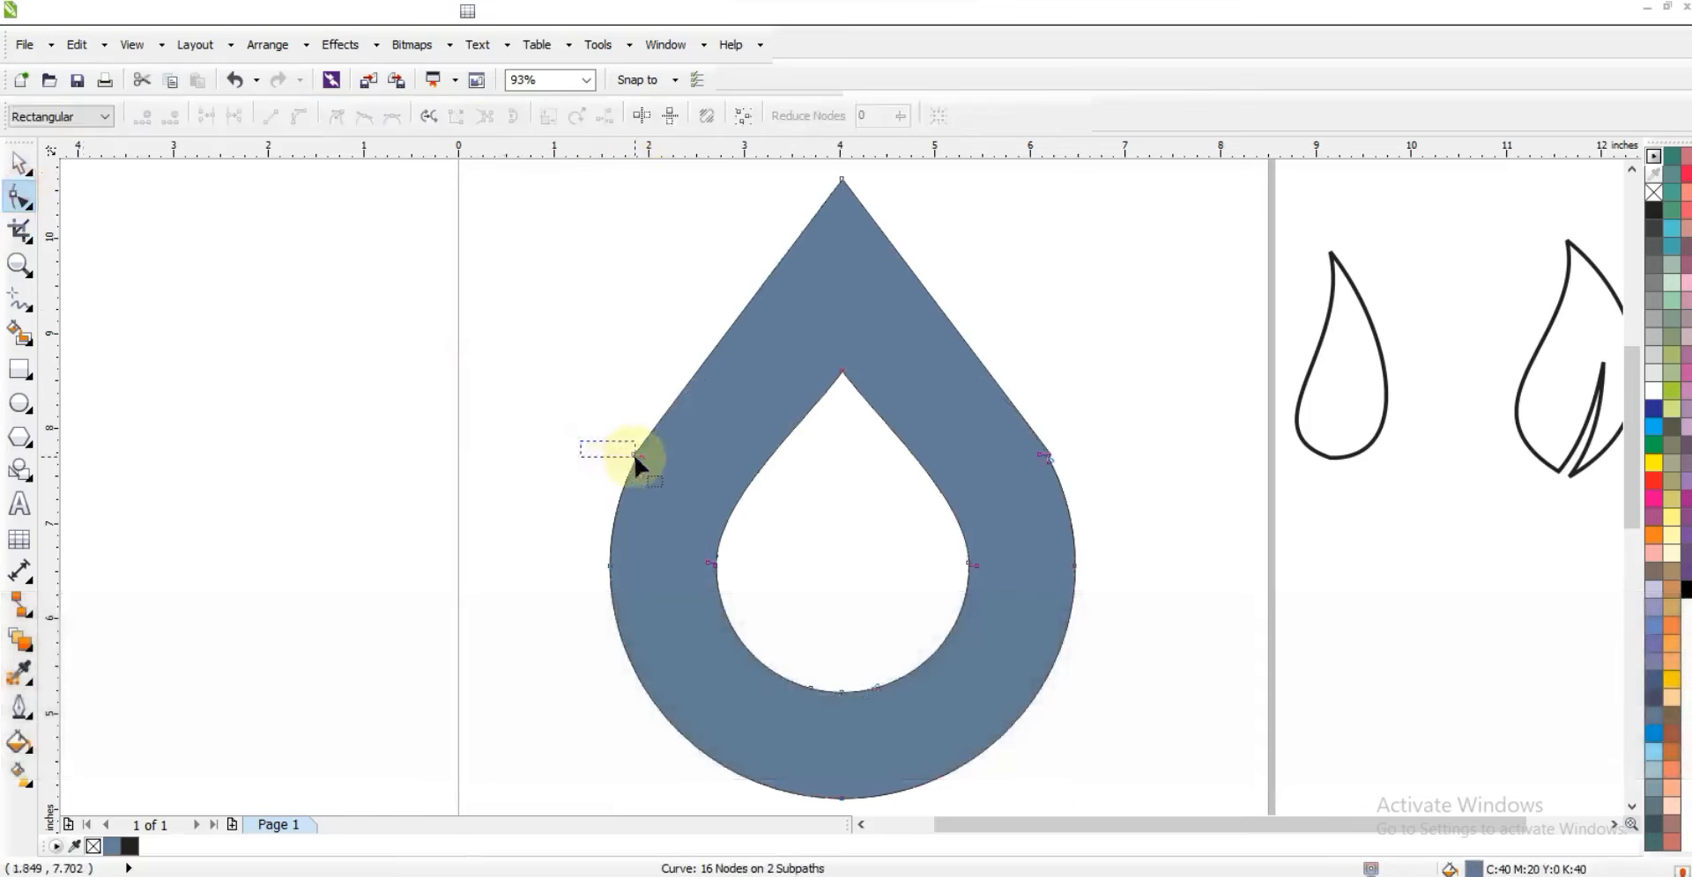
pyautogui.press('Delete')
pyautogui.moveTo(1026, 456); pyautogui.dragTo(1013, 457)
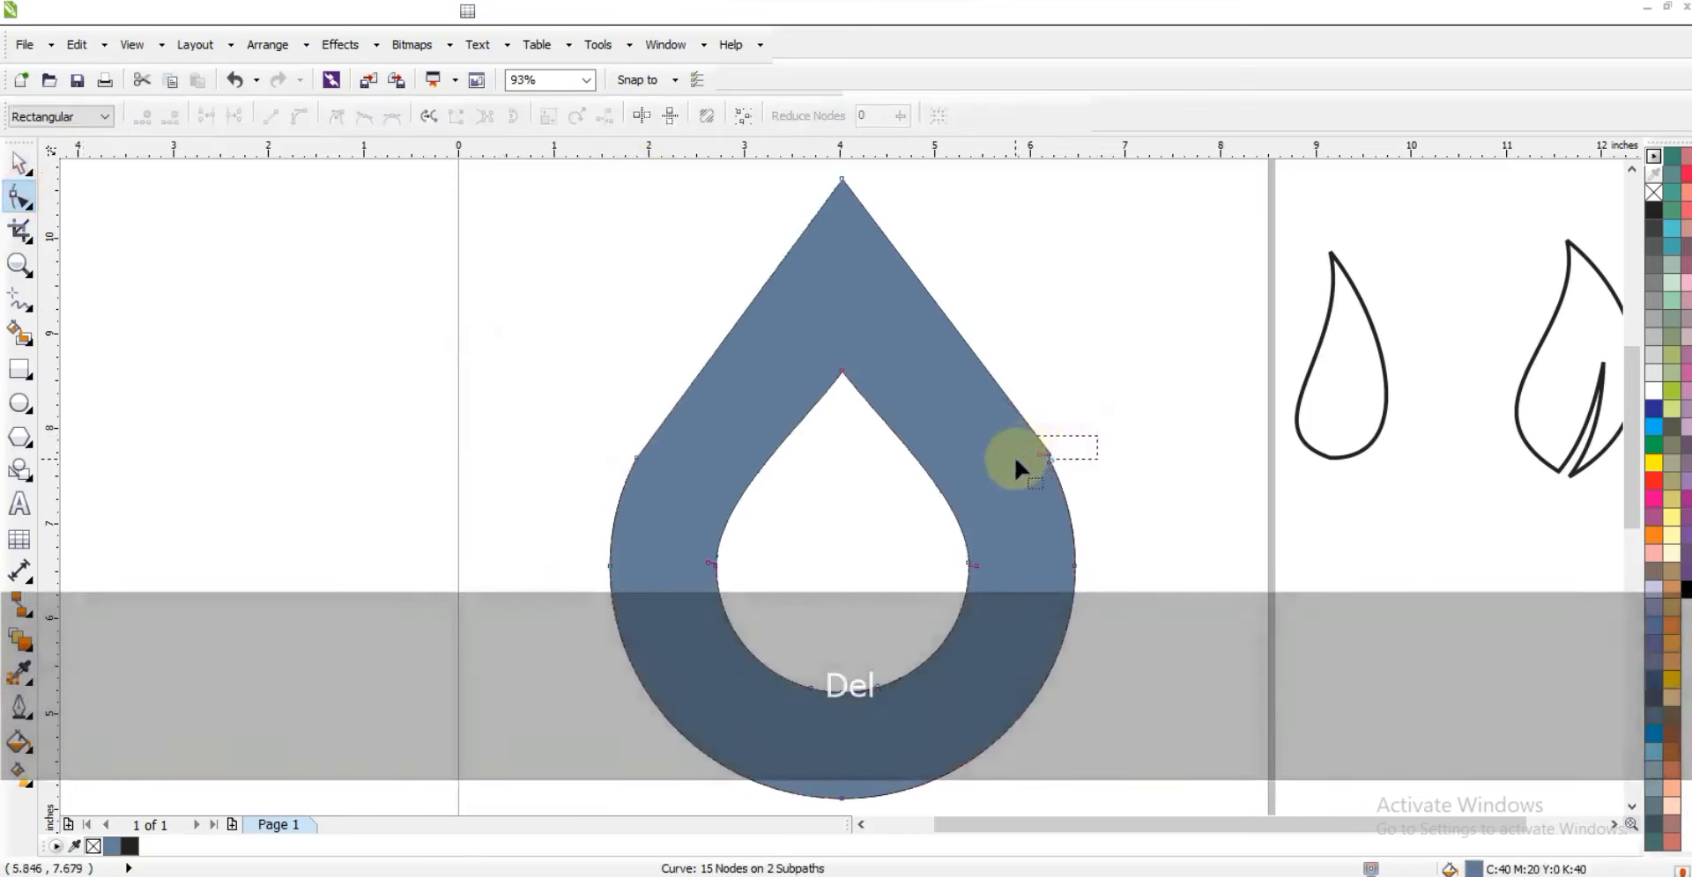
pyautogui.press('Delete')
pyautogui.click(20, 164)
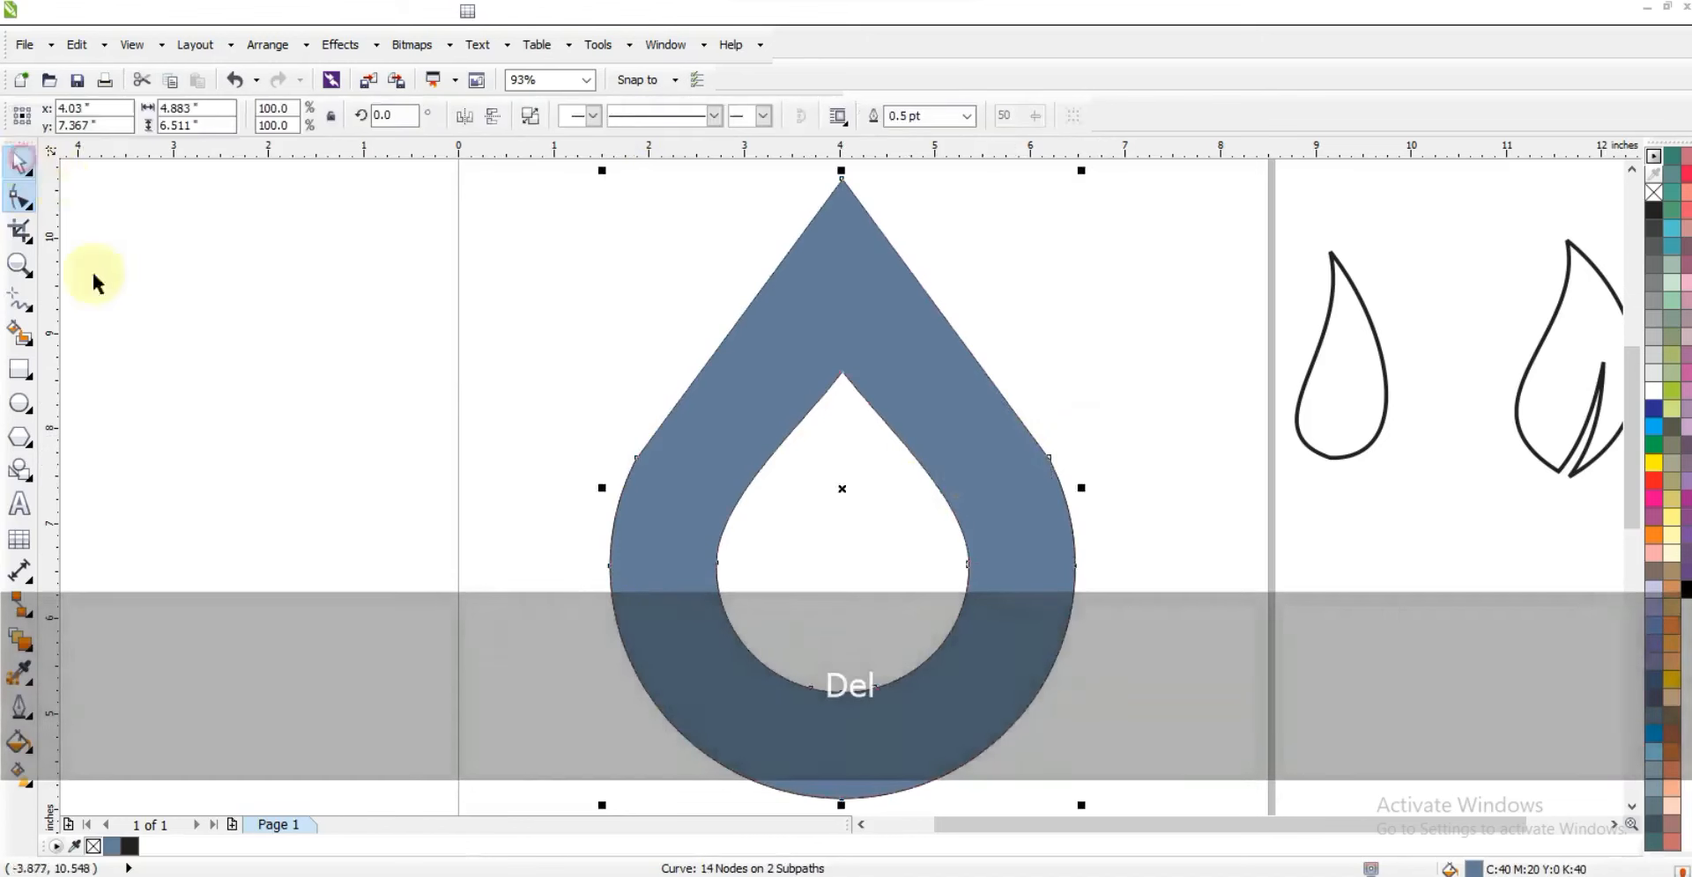
pyautogui.click(140, 355)
# Move the welded drop aside, delete the leftover lower ring piece beneath it, and move the drop back onto the page
pyautogui.moveTo(1005, 451); pyautogui.dragTo(562, 451)
pyautogui.click(688, 610)
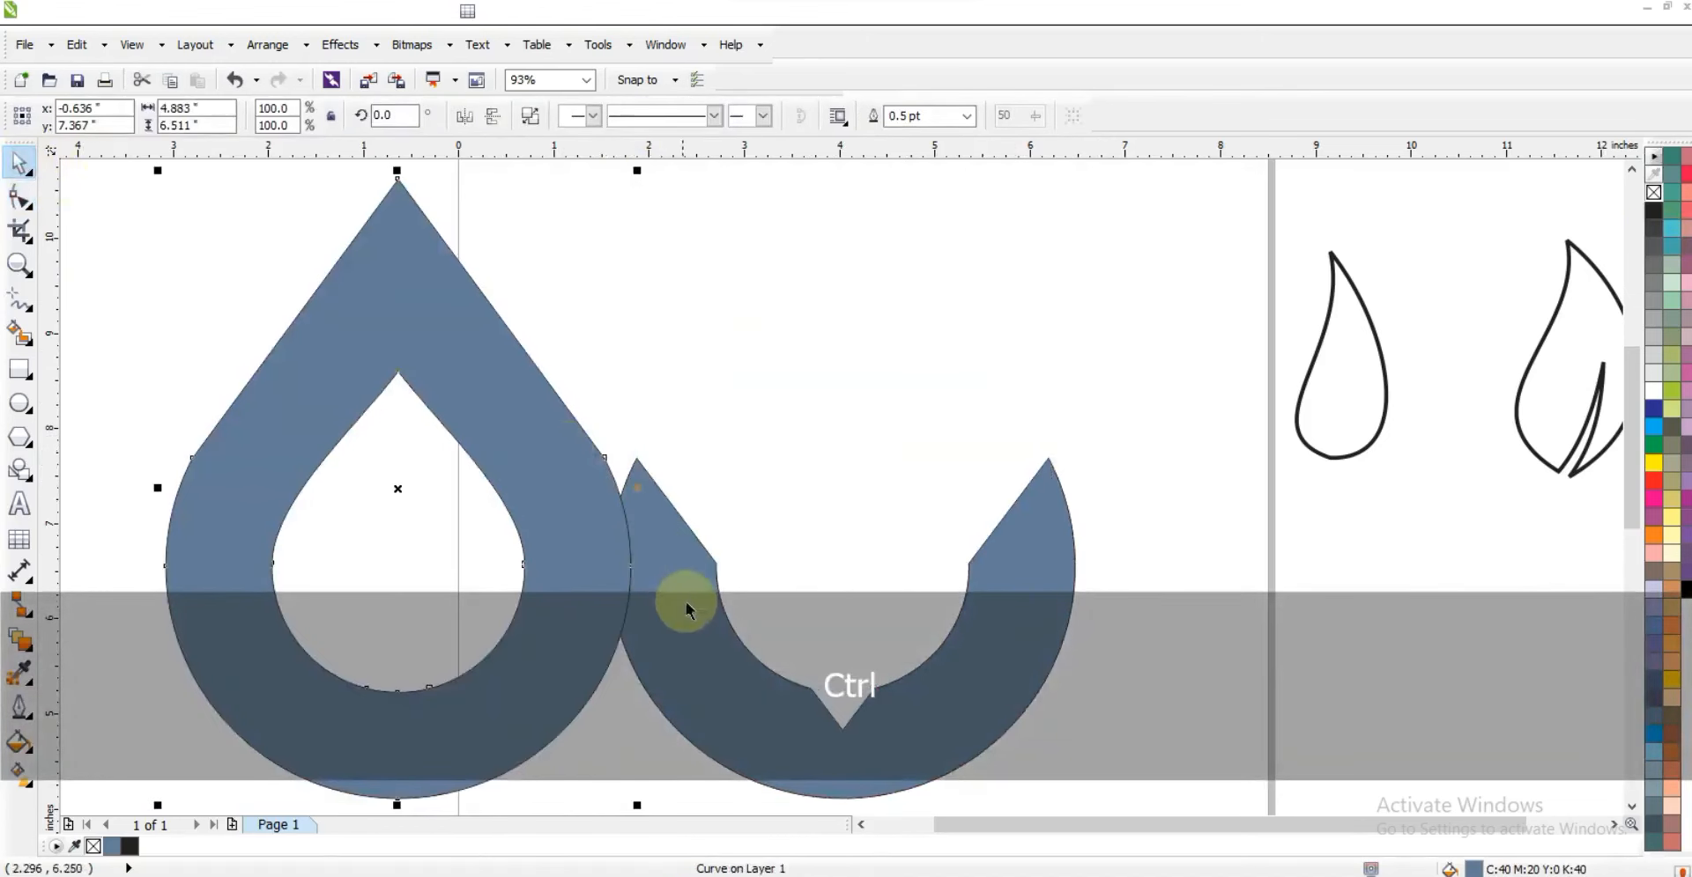
pyautogui.press('Delete')
pyautogui.moveTo(597, 480); pyautogui.dragTo(985, 478)
# Give the drop a 3 pt outline and remove its fill
pyautogui.click(954, 120)
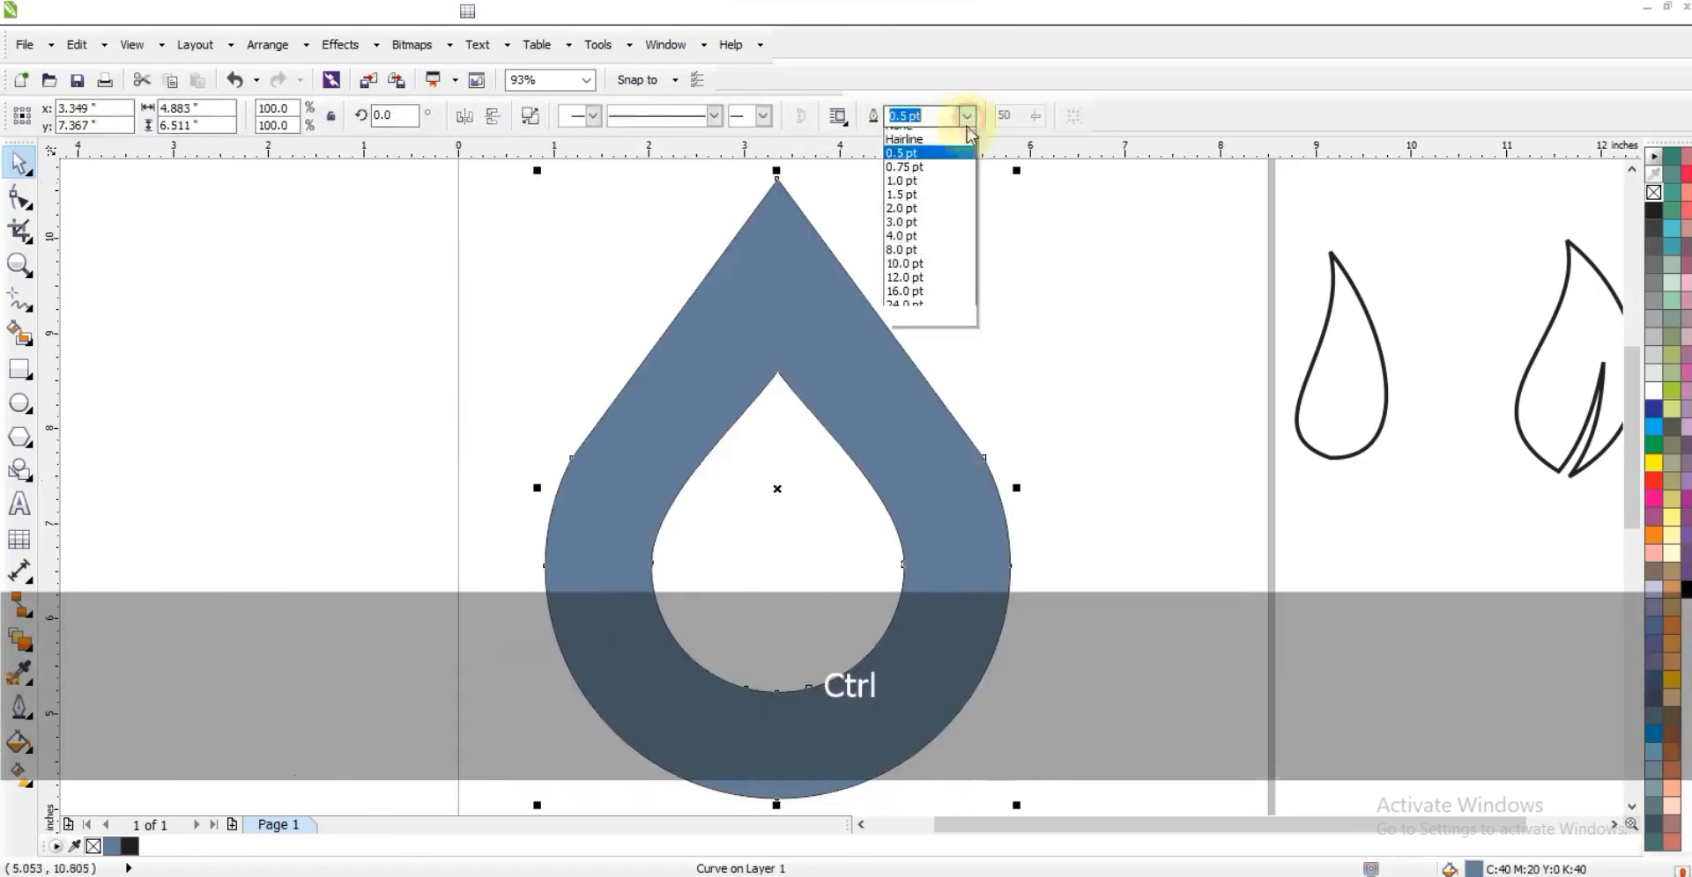
pyautogui.click(934, 232)
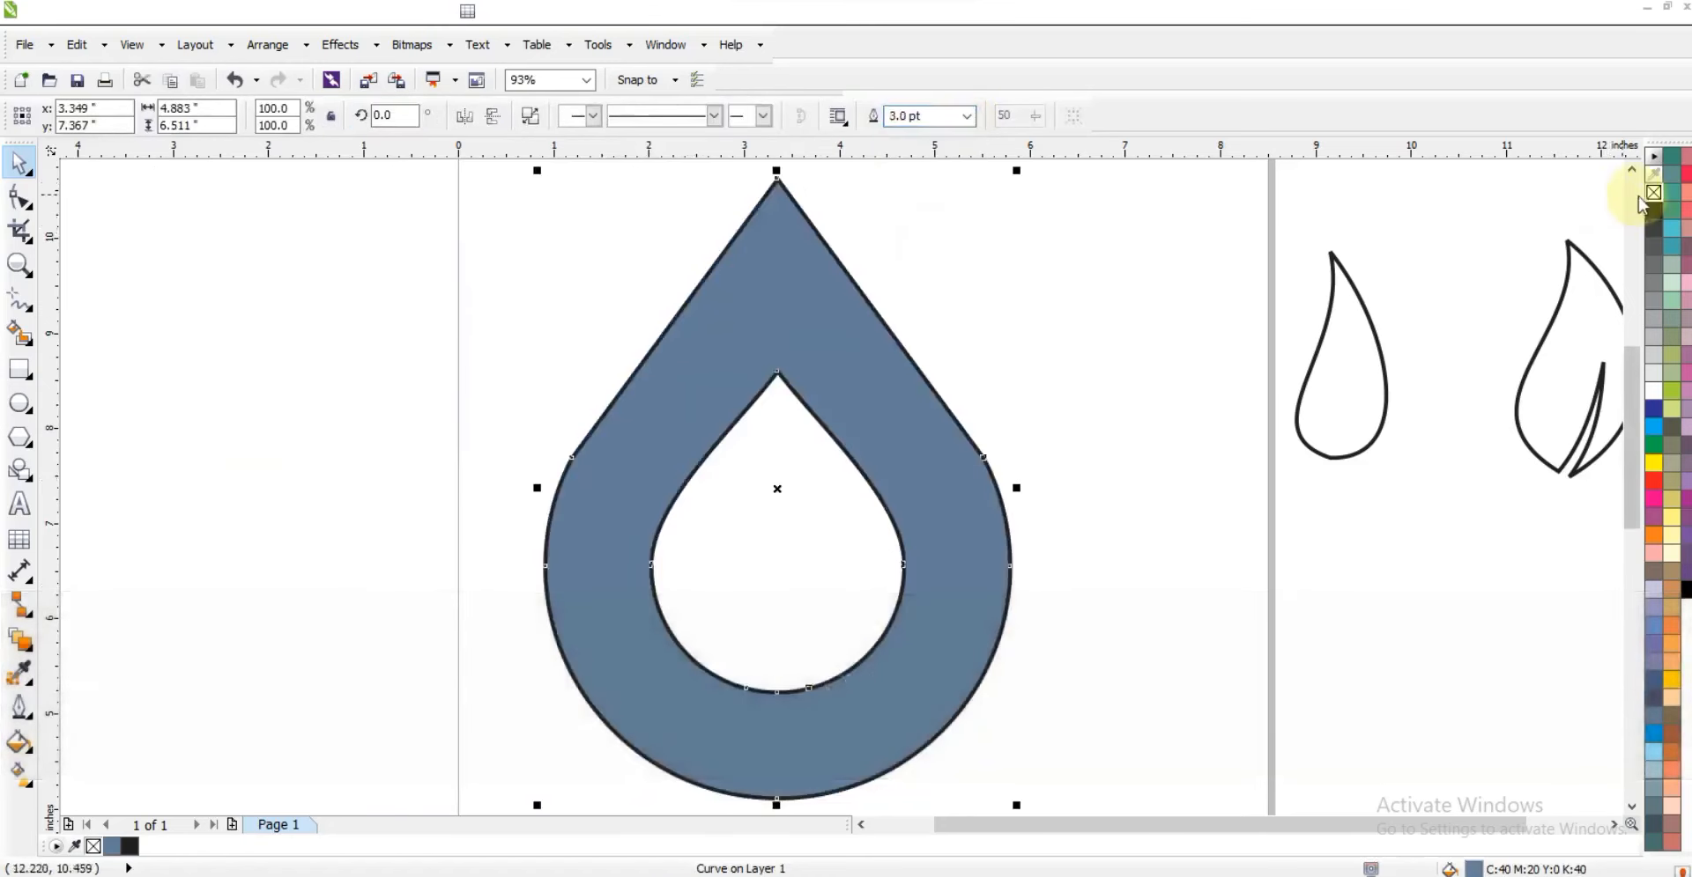
pyautogui.click(1646, 193)
pyautogui.click(1074, 432)
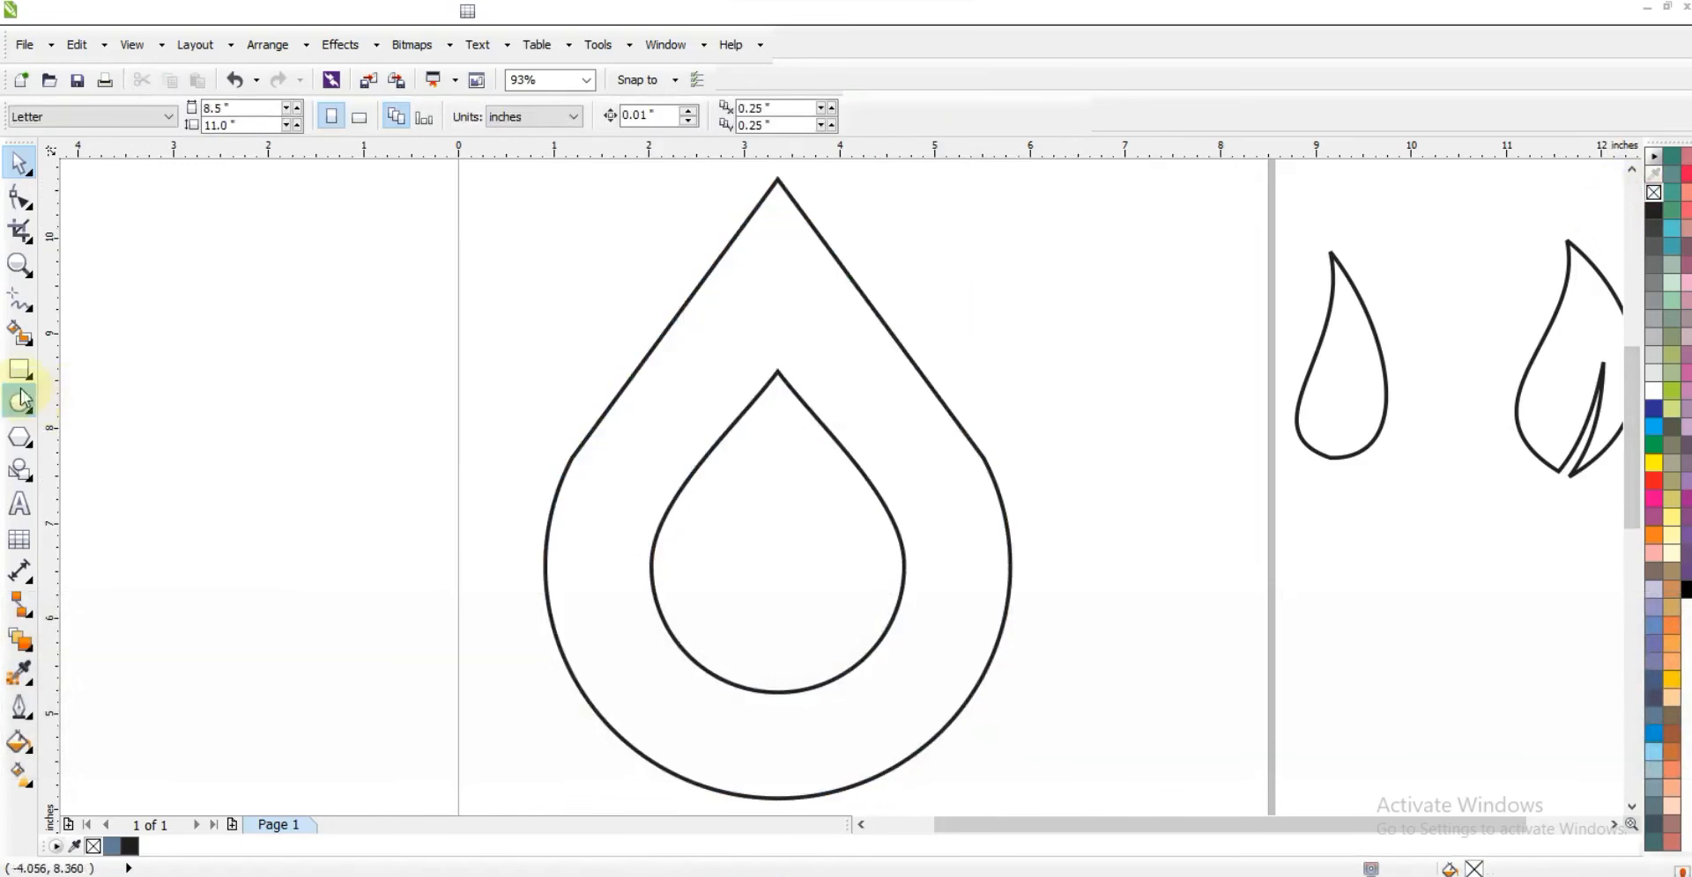
# Draw a line about 1.2 in wide across the drop's left band and bend it into a downward-bulging curve
pyautogui.click(20, 309)
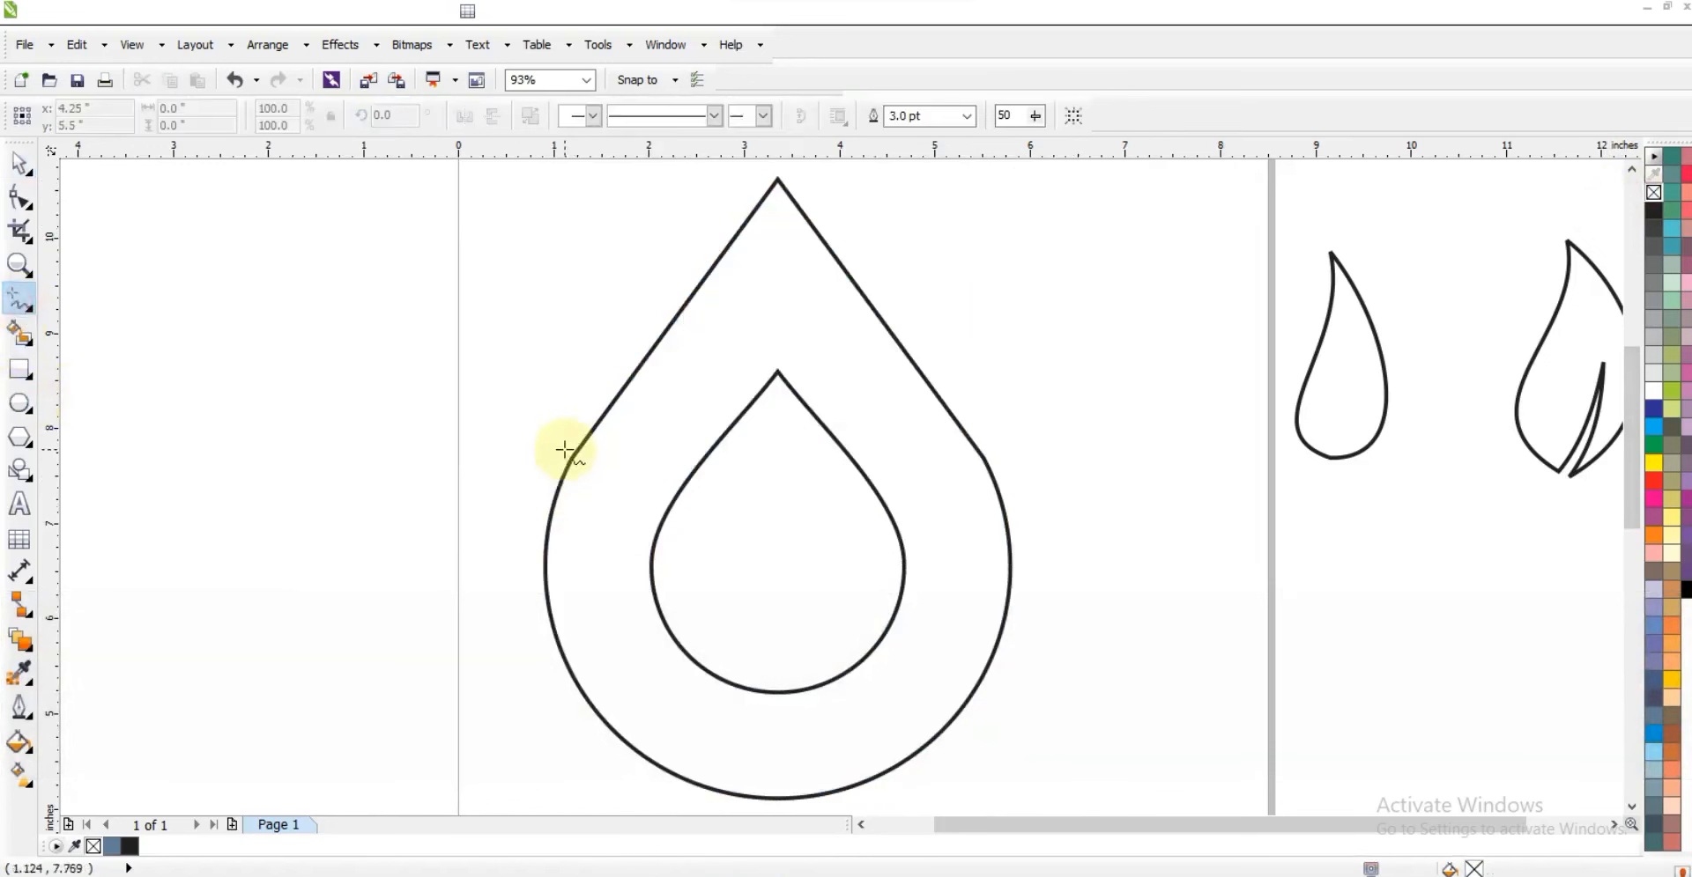
pyautogui.moveTo(592, 490); pyautogui.dragTo(679, 547)
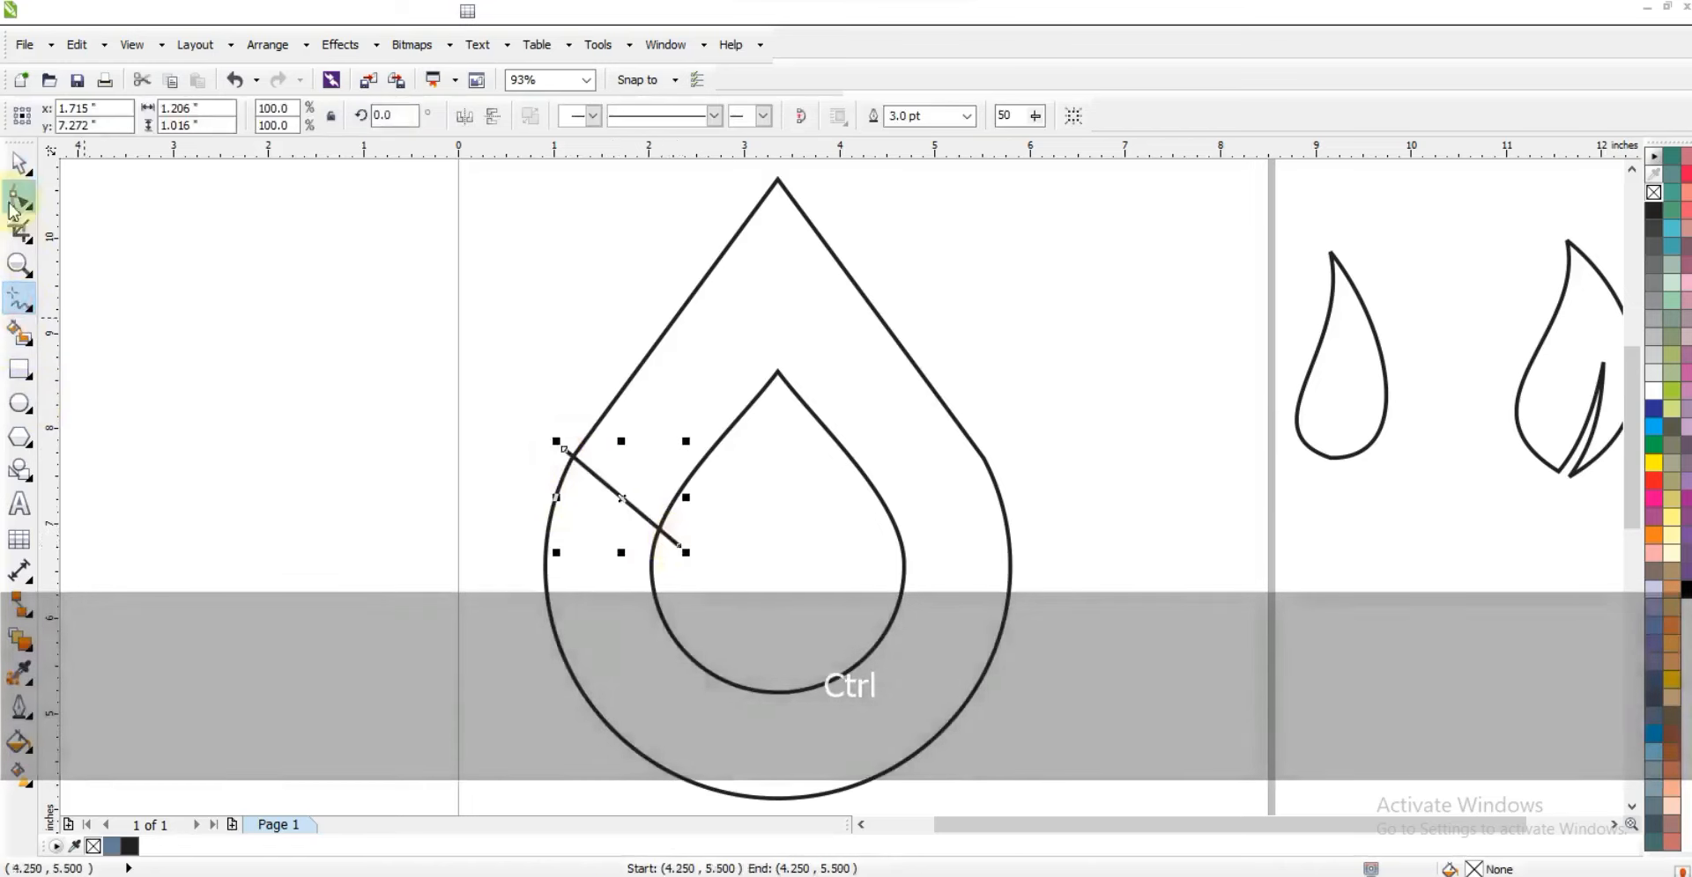
pyautogui.press('F10')
pyautogui.moveTo(411, 351); pyautogui.dragTo(717, 577)
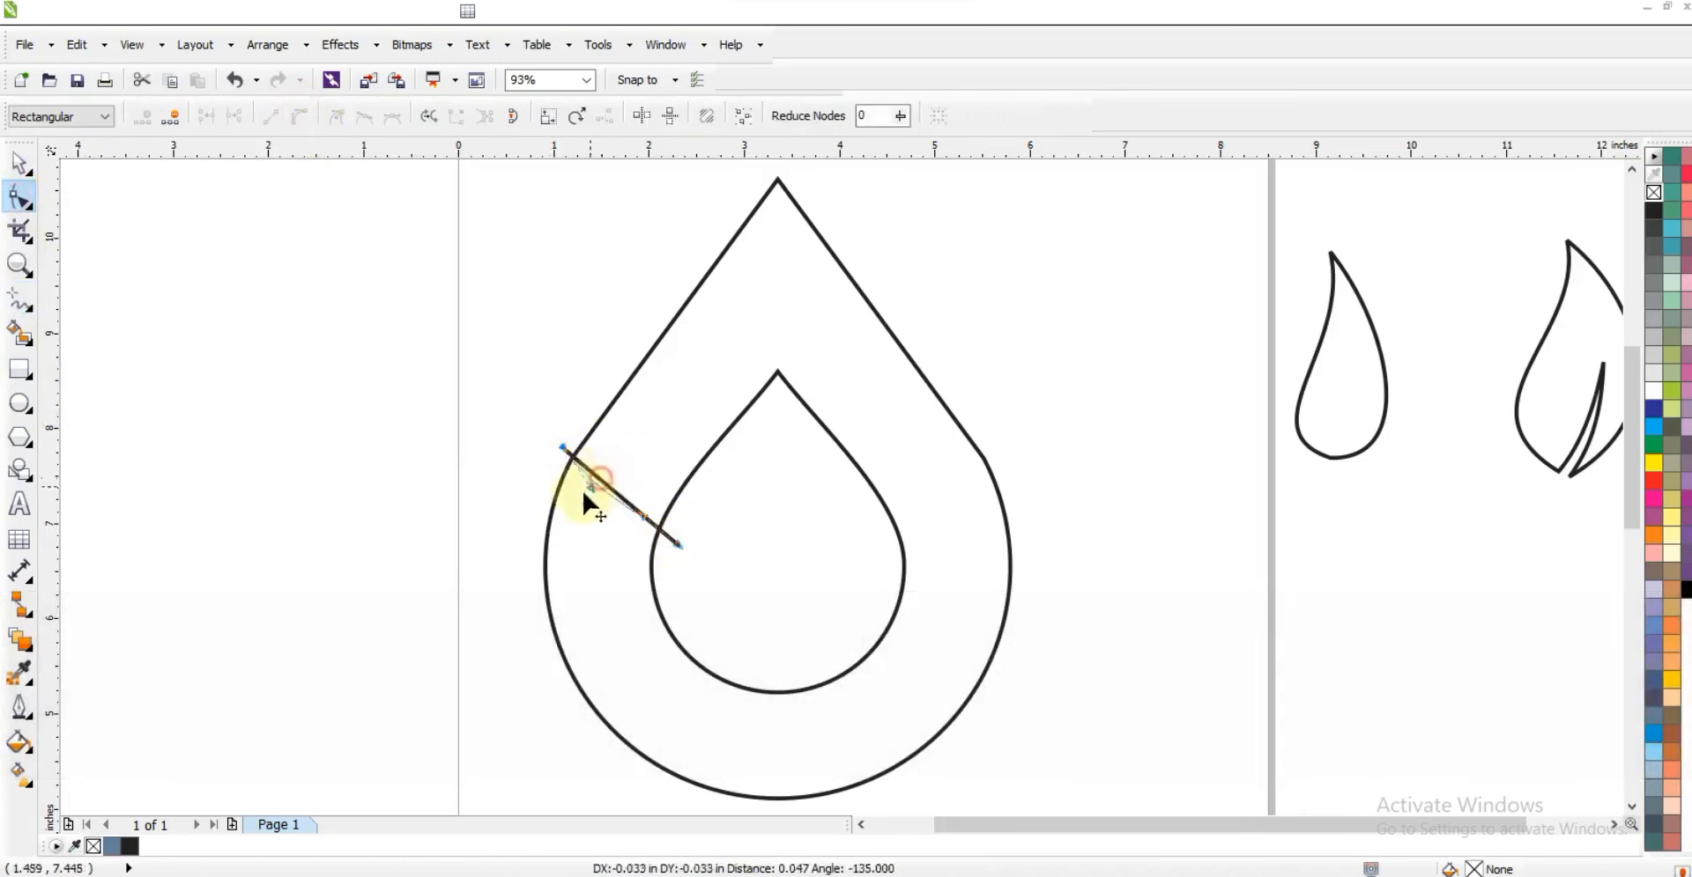
pyautogui.moveTo(644, 524); pyautogui.dragTo(683, 526)
pyautogui.moveTo(567, 451); pyautogui.dragTo(571, 434)
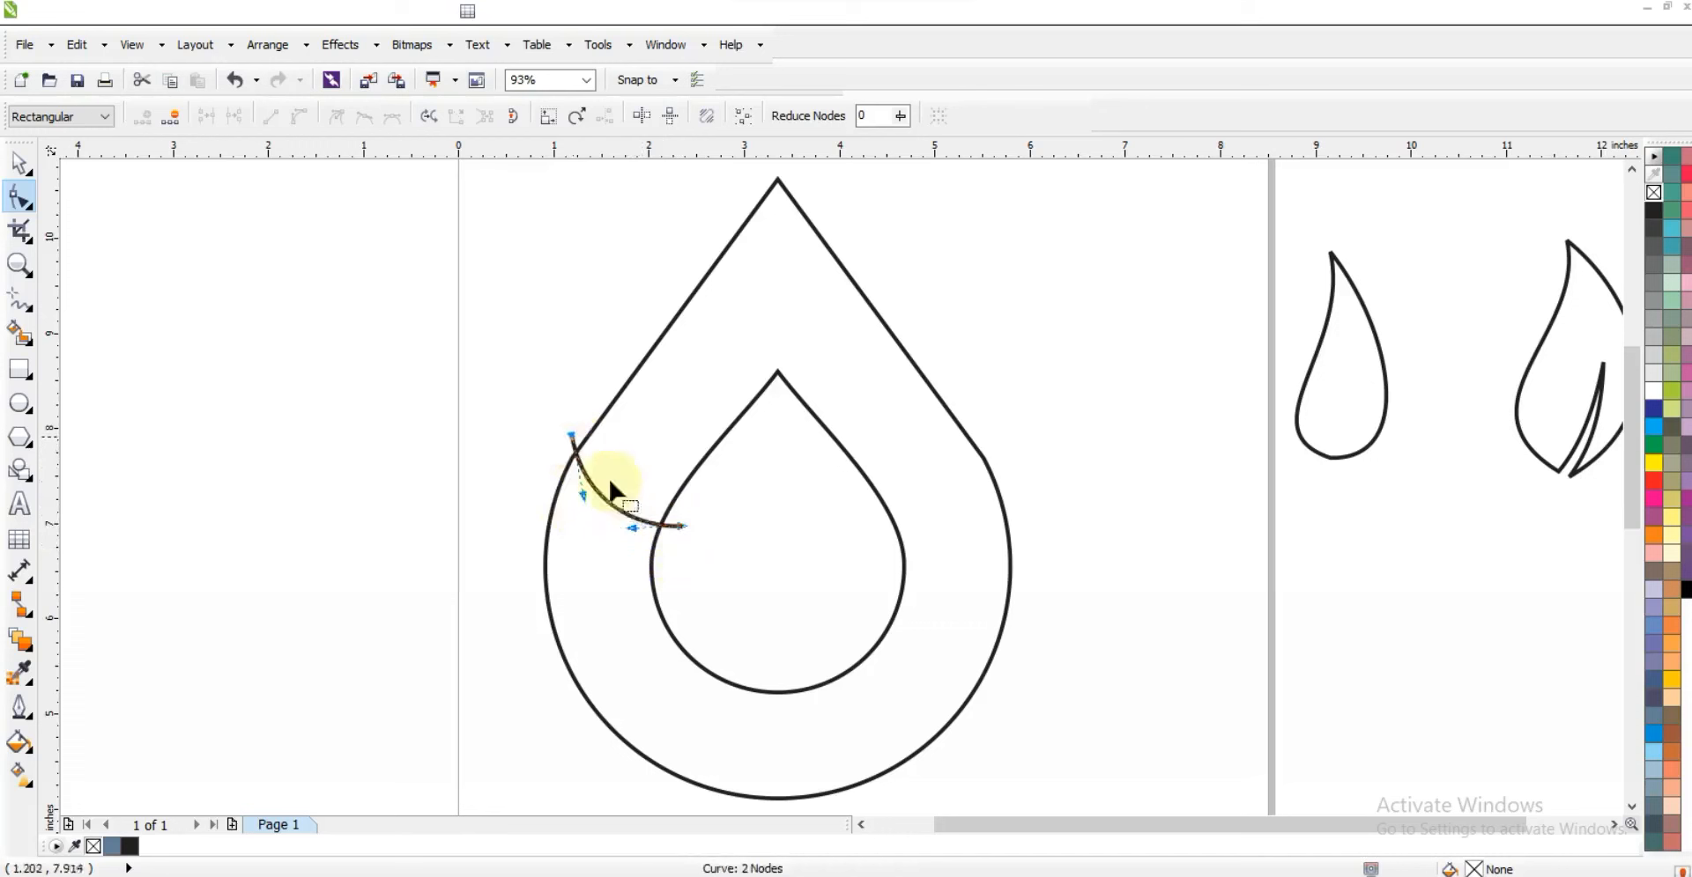
# Make a horizontally mirrored copy of the curve and place it across the drop's right band
pyautogui.click(15, 167)
pyautogui.click(585, 483)
pyautogui.moveTo(568, 483); pyautogui.dragTo(939, 492)
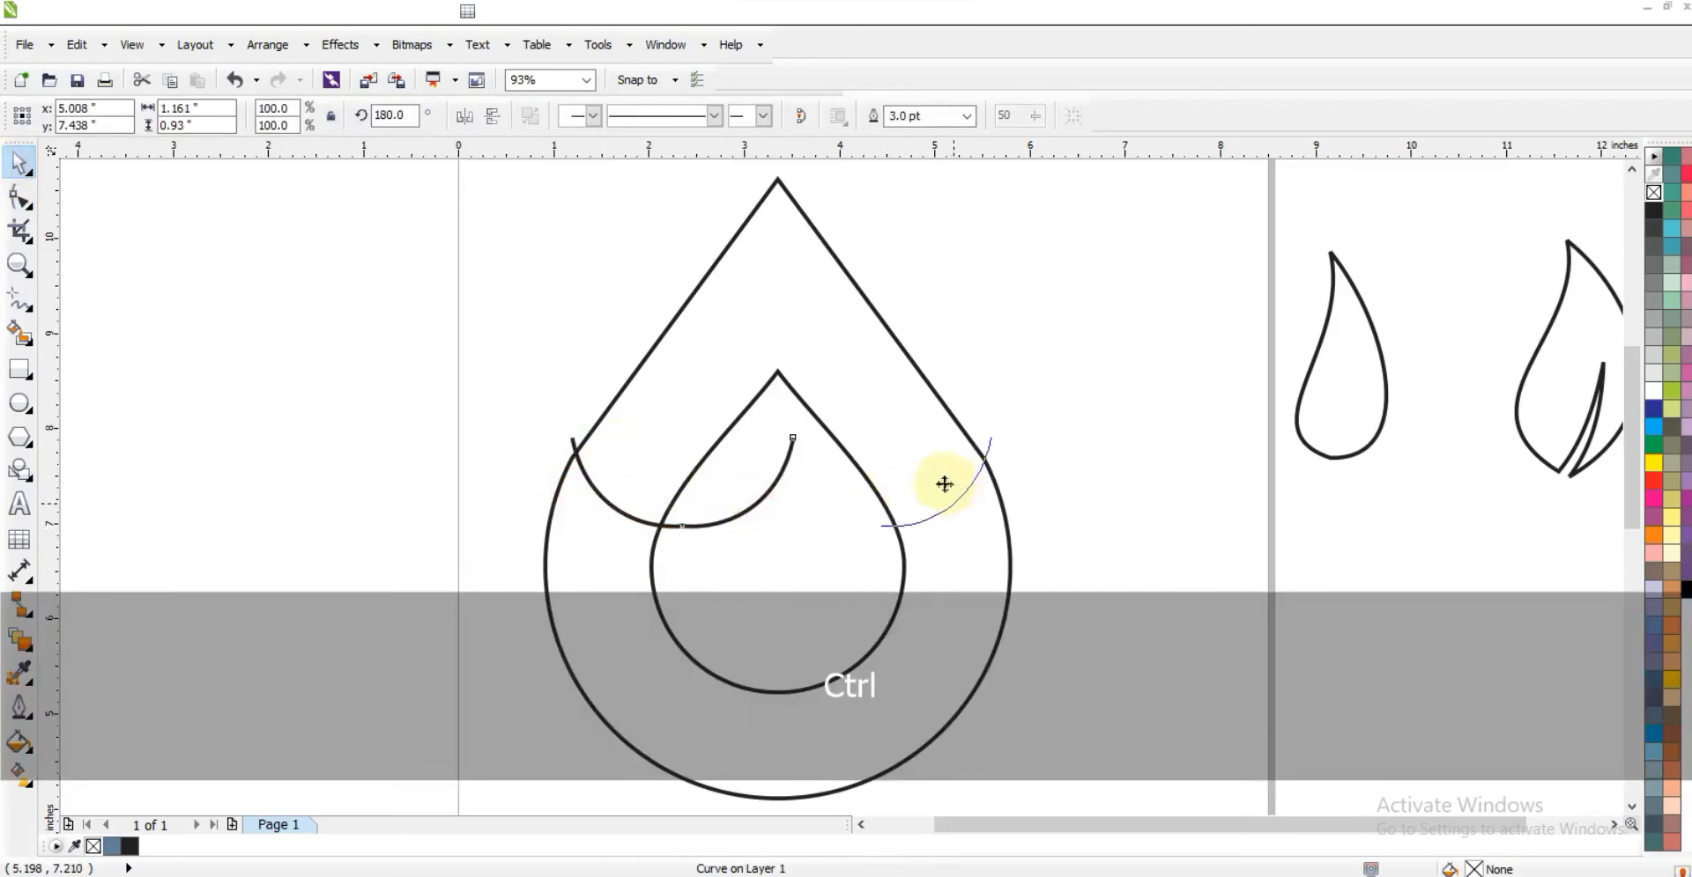
# Combine the two dividing curves into one object and center it horizontally on the drop
pyautogui.keyDown('shift'); pyautogui.click(682, 526); pyautogui.keyUp('shift')
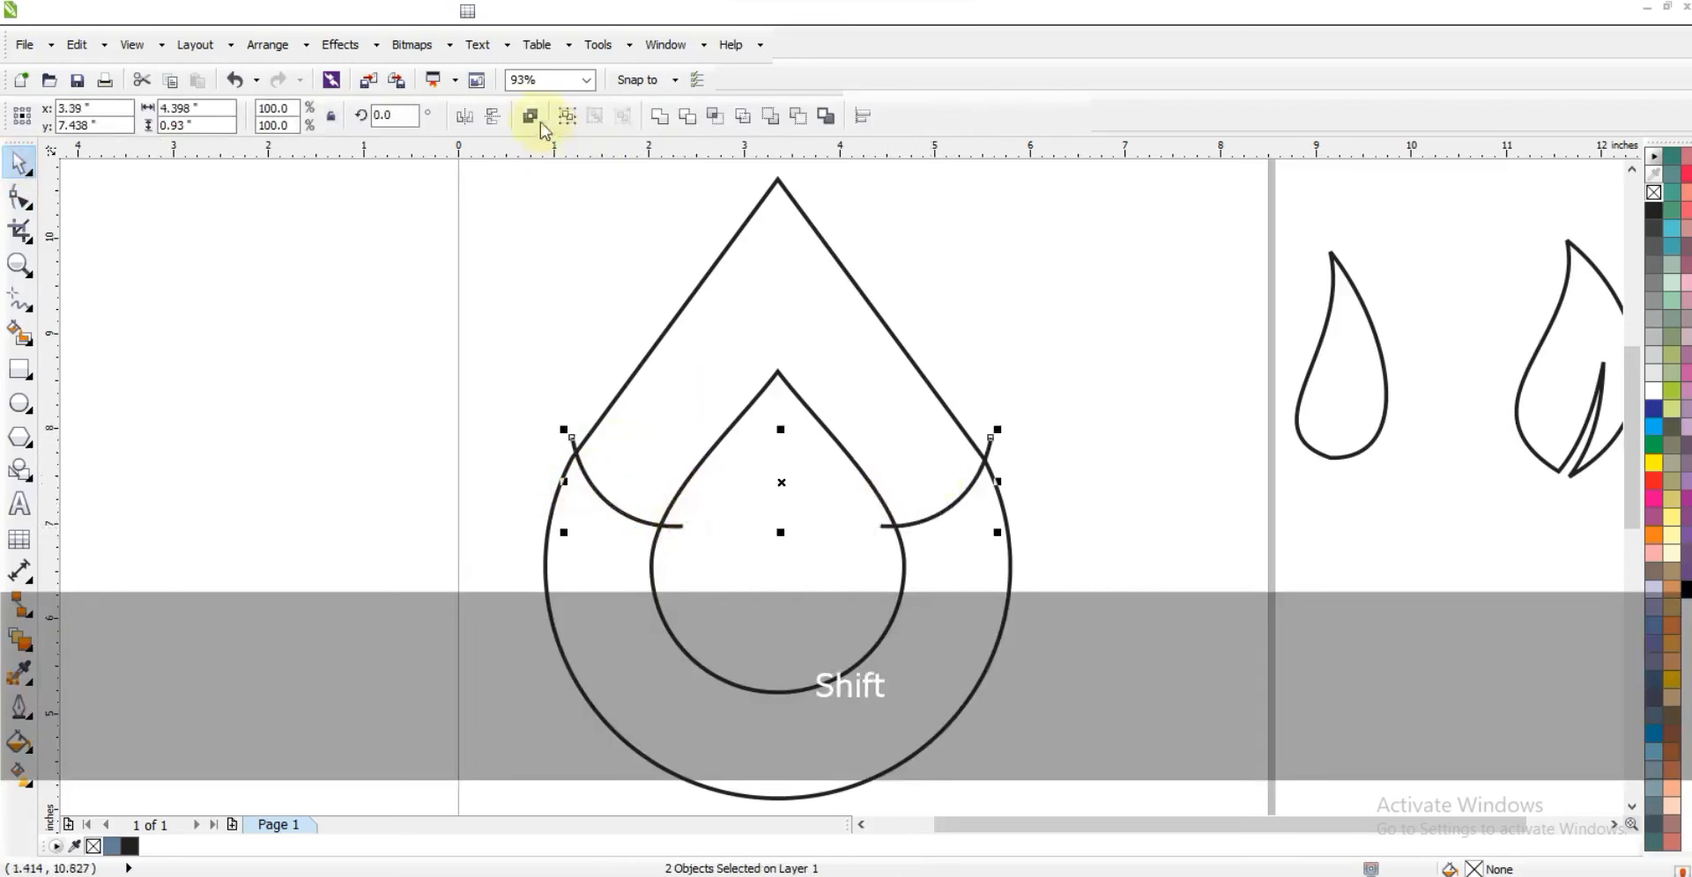
pyautogui.keyDown('shift'); pyautogui.click(752, 275); pyautogui.keyUp('shift')
pyautogui.press('c')
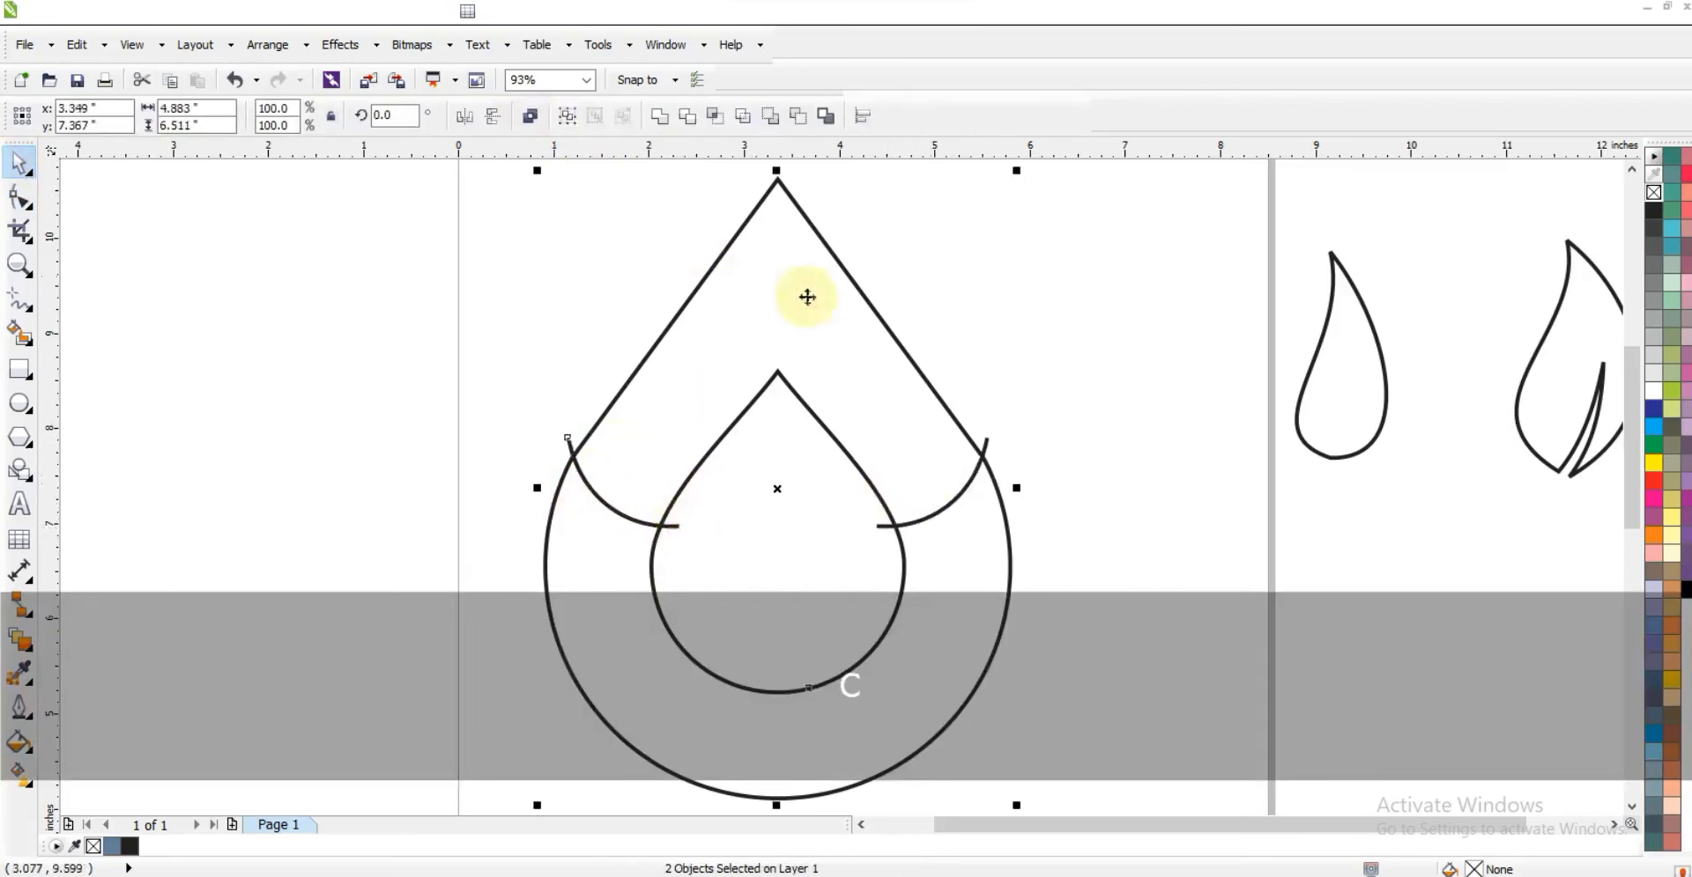
pyautogui.click(1008, 333)
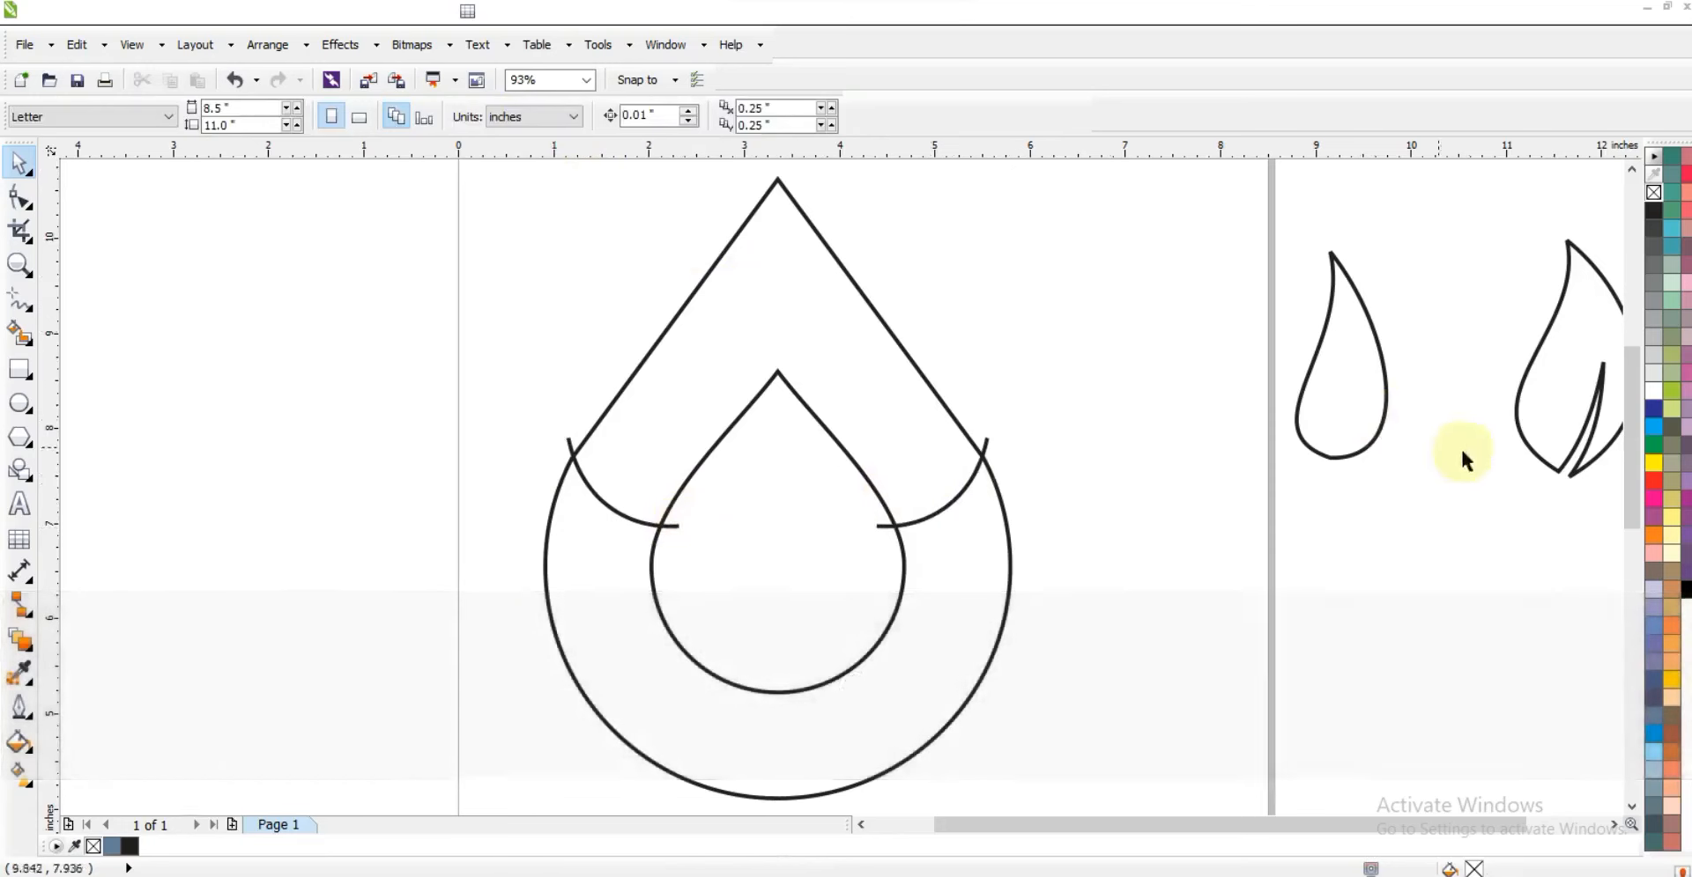
# Place the leaf on the drop's right band against the curve, outlined in red, scaled to about 53.5% and tilted about 17°
pyautogui.moveTo(1529, 449); pyautogui.dragTo(907, 459)
pyautogui.rightClick(1653, 480)
pyautogui.moveTo(1008, 257); pyautogui.dragTo(953, 366)
pyautogui.moveTo(966, 495); pyautogui.dragTo(970, 480)
pyautogui.click(1052, 491)
# Add a copy of the leaf on the inner part of the right curve, rotated to about 61° and scaled to about 49%
pyautogui.press('z')
pyautogui.moveTo(755, 309); pyautogui.dragTo(1078, 572)
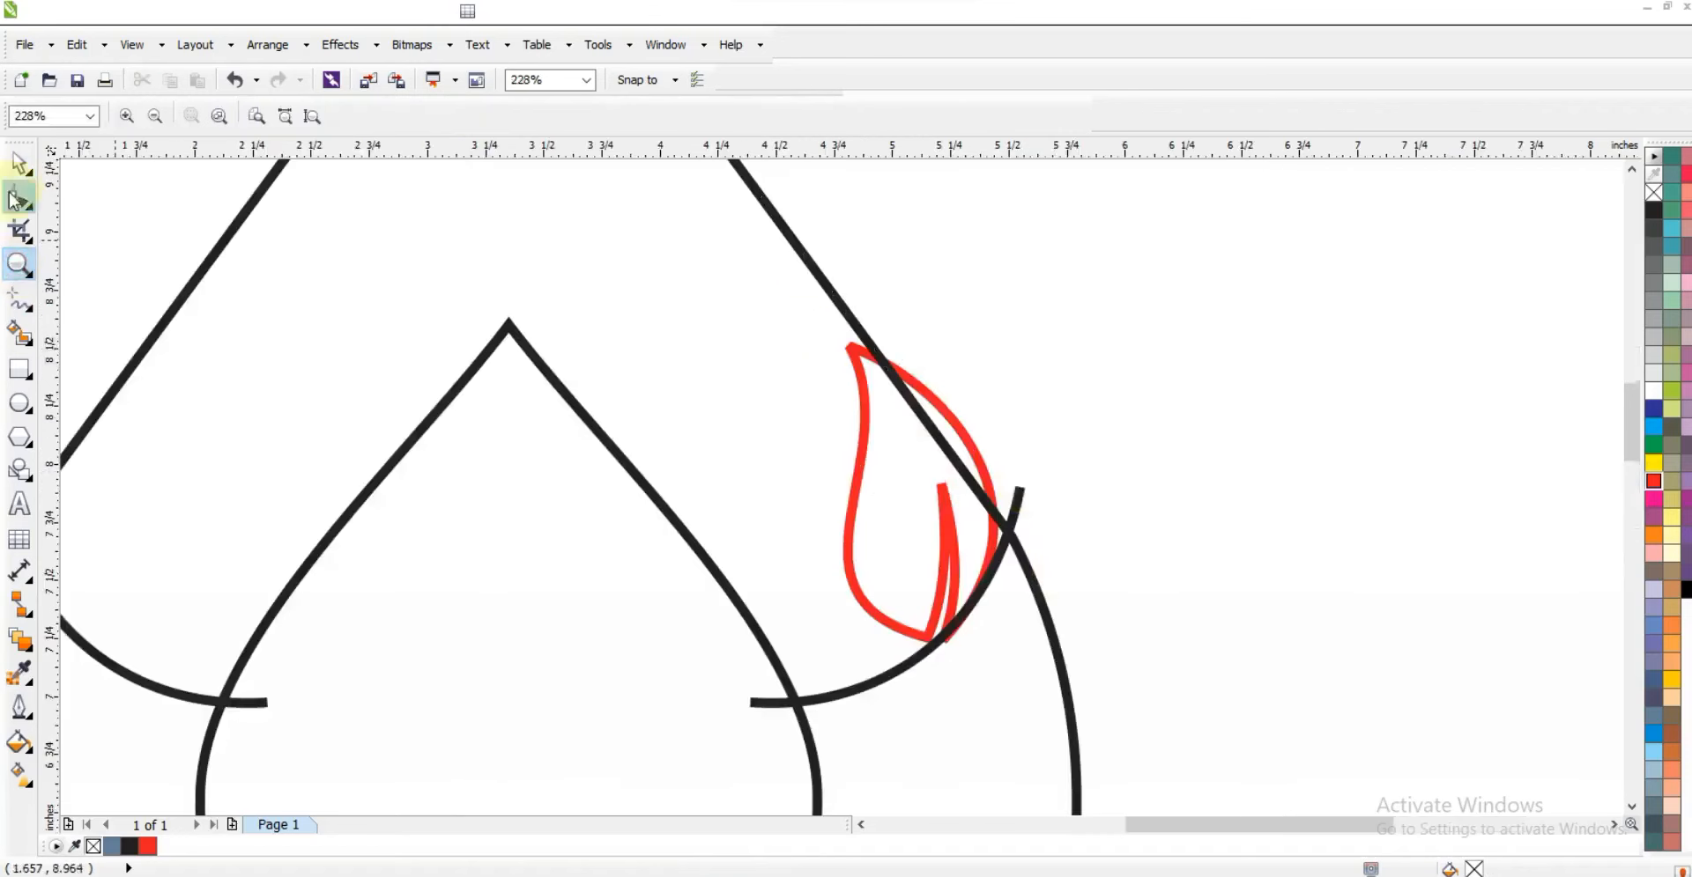
pyautogui.click(18, 165)
pyautogui.moveTo(857, 591); pyautogui.dragTo(597, 591)
pyautogui.rightClick(597, 591)
pyautogui.click(597, 591)
pyautogui.moveTo(742, 650); pyautogui.dragTo(721, 489)
pyautogui.click(718, 491)
pyautogui.moveTo(494, 408); pyautogui.dragTo(529, 430)
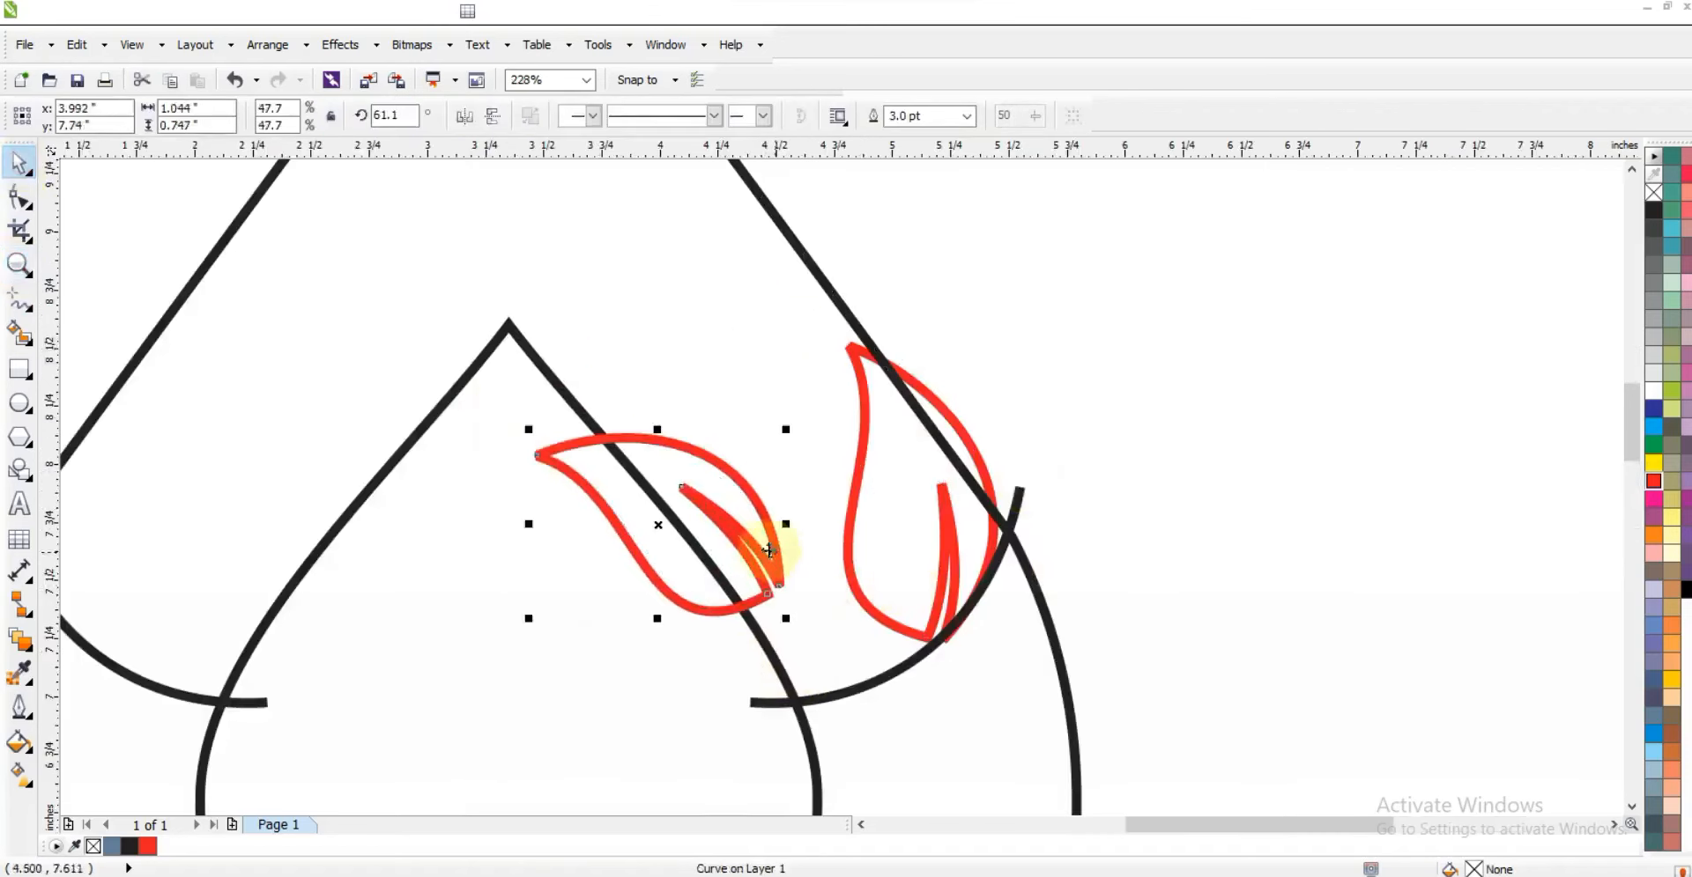
pyautogui.moveTo(768, 551); pyautogui.dragTo(884, 637)
pyautogui.moveTo(900, 520); pyautogui.dragTo(907, 504)
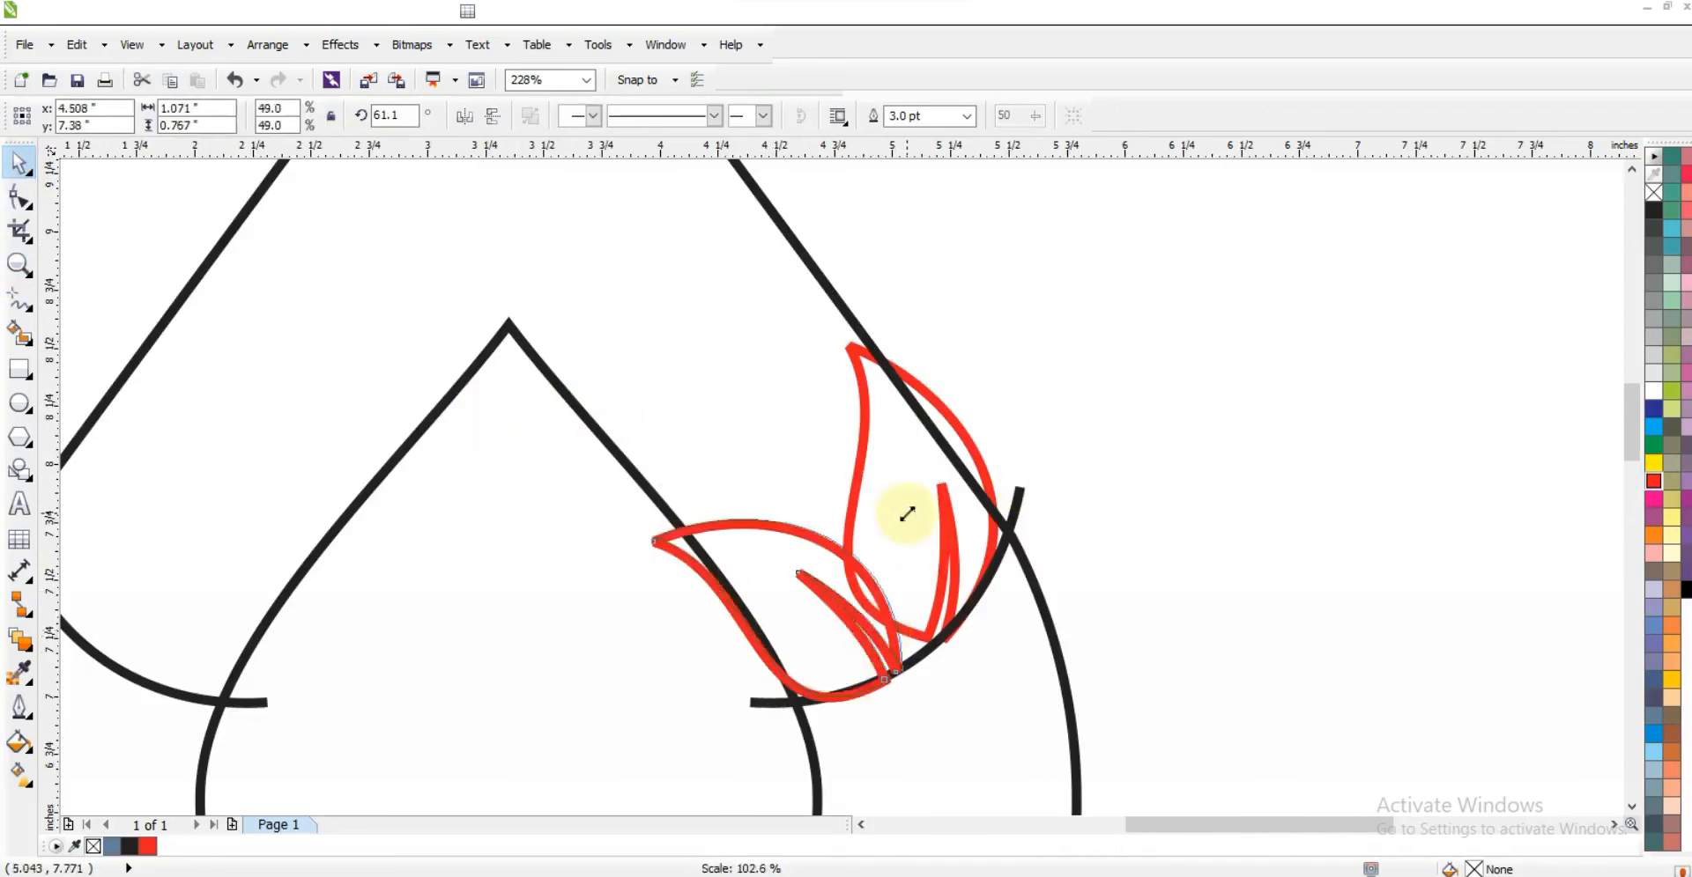
pyautogui.click(1134, 515)
# Paste another leaf, mirror it horizontally, and scale and tilt it to fit higher along the drop's right outer edge
pyautogui.hotkey('ctrl', 'v')
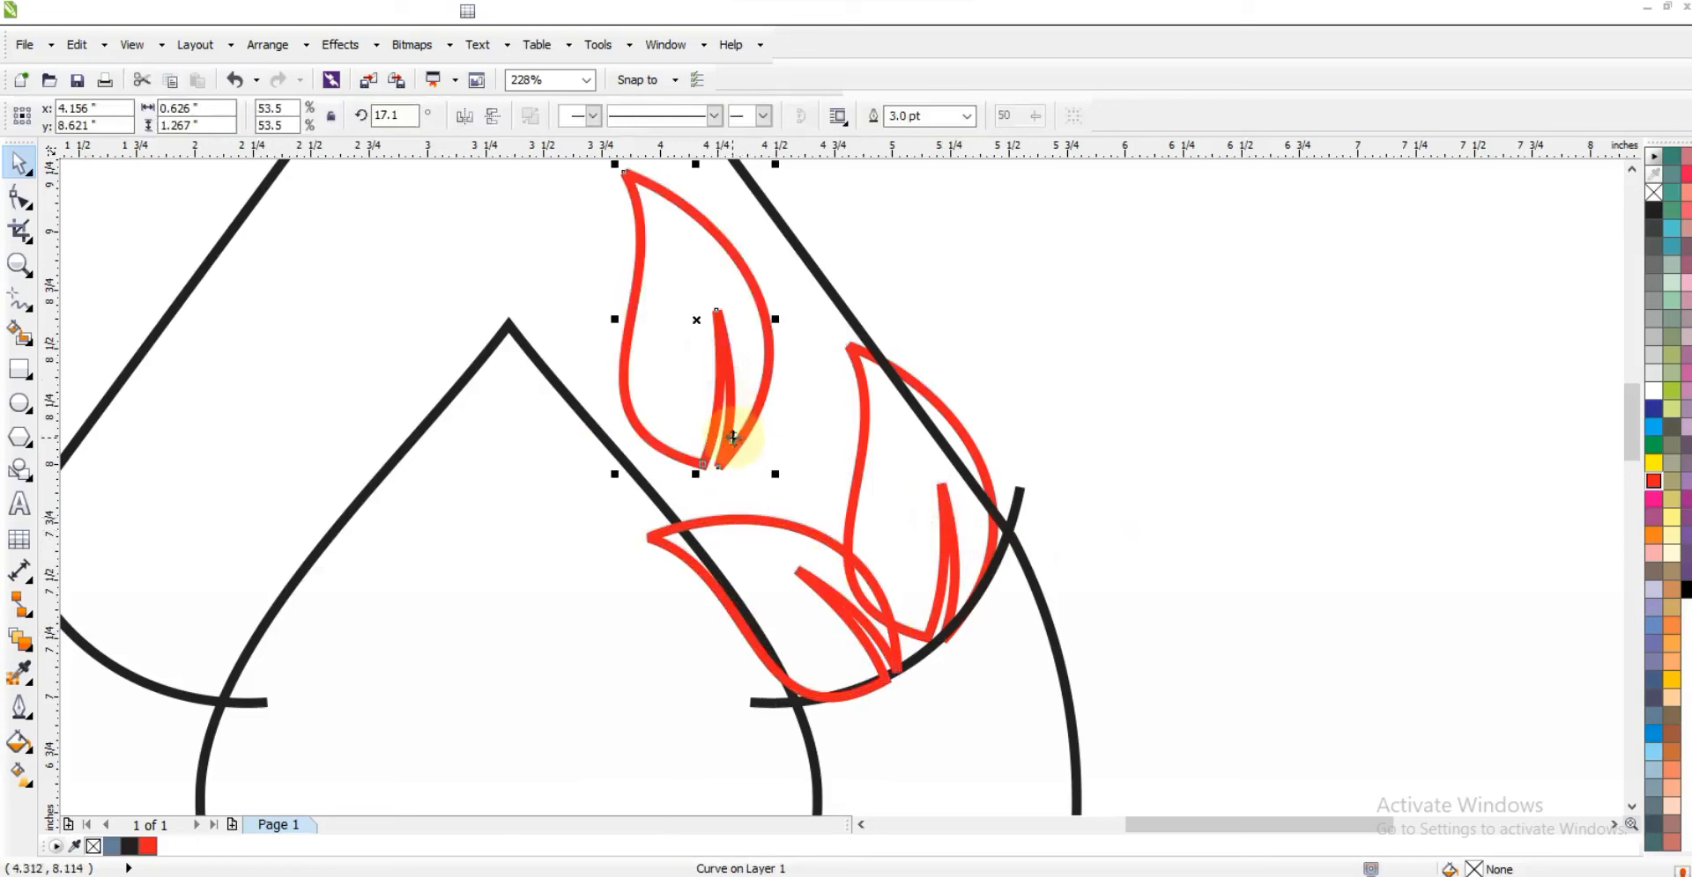
pyautogui.click(464, 115)
pyautogui.moveTo(777, 476); pyautogui.dragTo(831, 459)
pyautogui.moveTo(850, 192); pyautogui.dragTo(848, 193)
pyautogui.moveTo(803, 328); pyautogui.dragTo(809, 326)
pyautogui.moveTo(855, 193); pyautogui.dragTo(846, 228)
pyautogui.moveTo(802, 350); pyautogui.dragTo(810, 351)
# Copy the inner rotated leaf up along the right band's inner edge and shrink it to fit
pyautogui.moveTo(811, 536); pyautogui.dragTo(632, 370)
pyautogui.rightClick(631, 370)
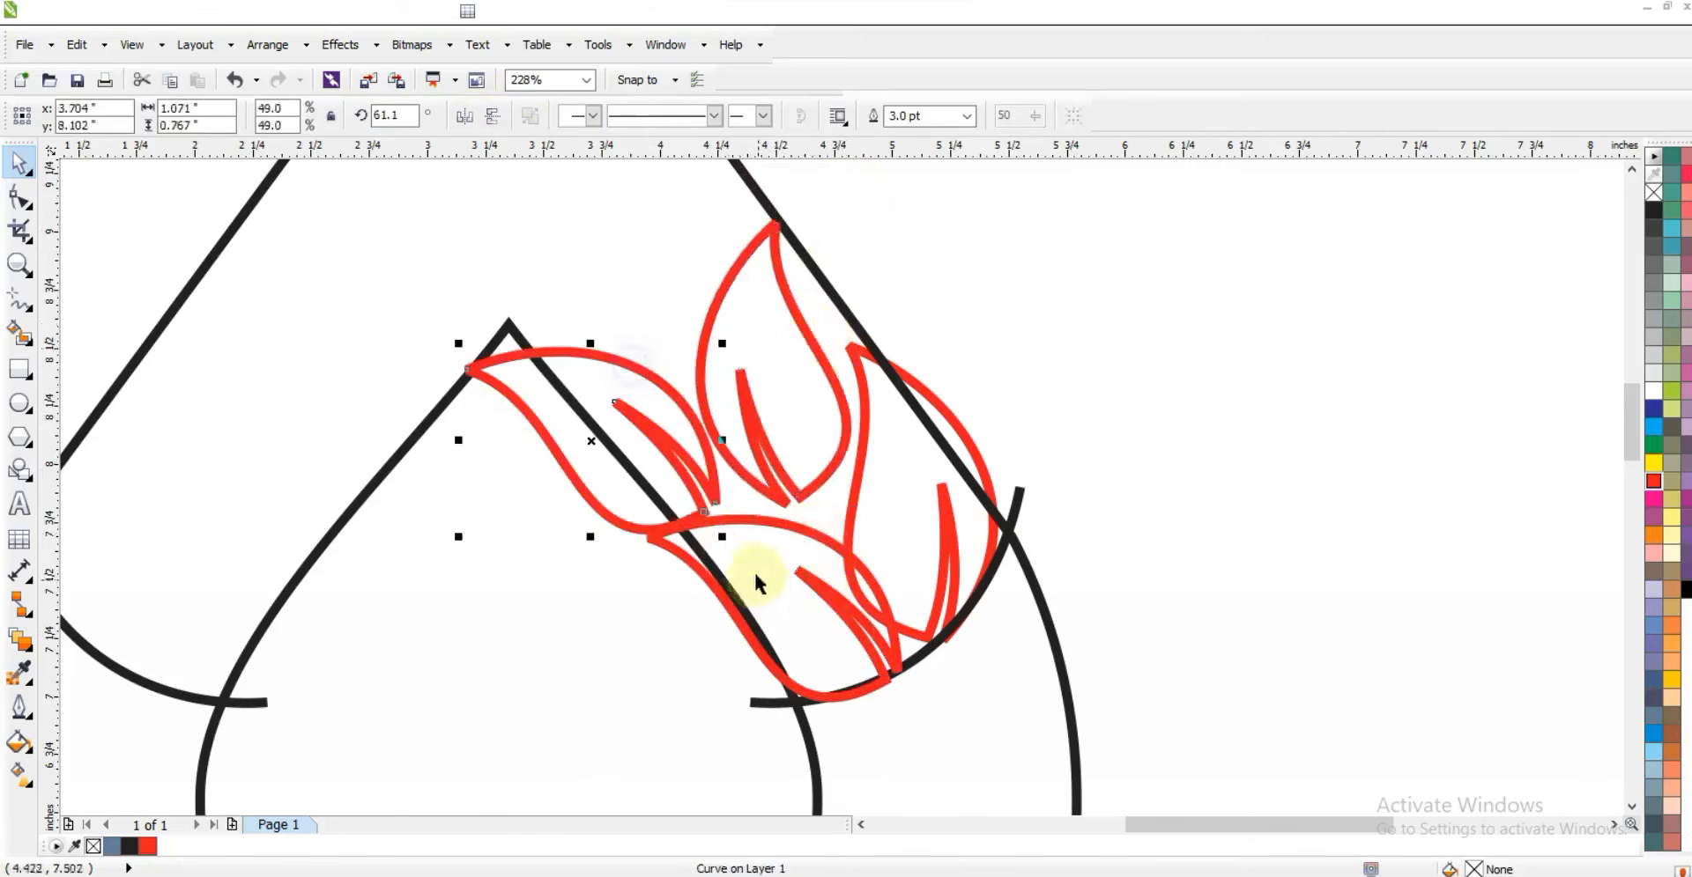
pyautogui.moveTo(722, 538); pyautogui.dragTo(699, 491)
pyautogui.click(665, 482)
pyautogui.scroll(-3, 1101, 493)
pyautogui.press('Escape')
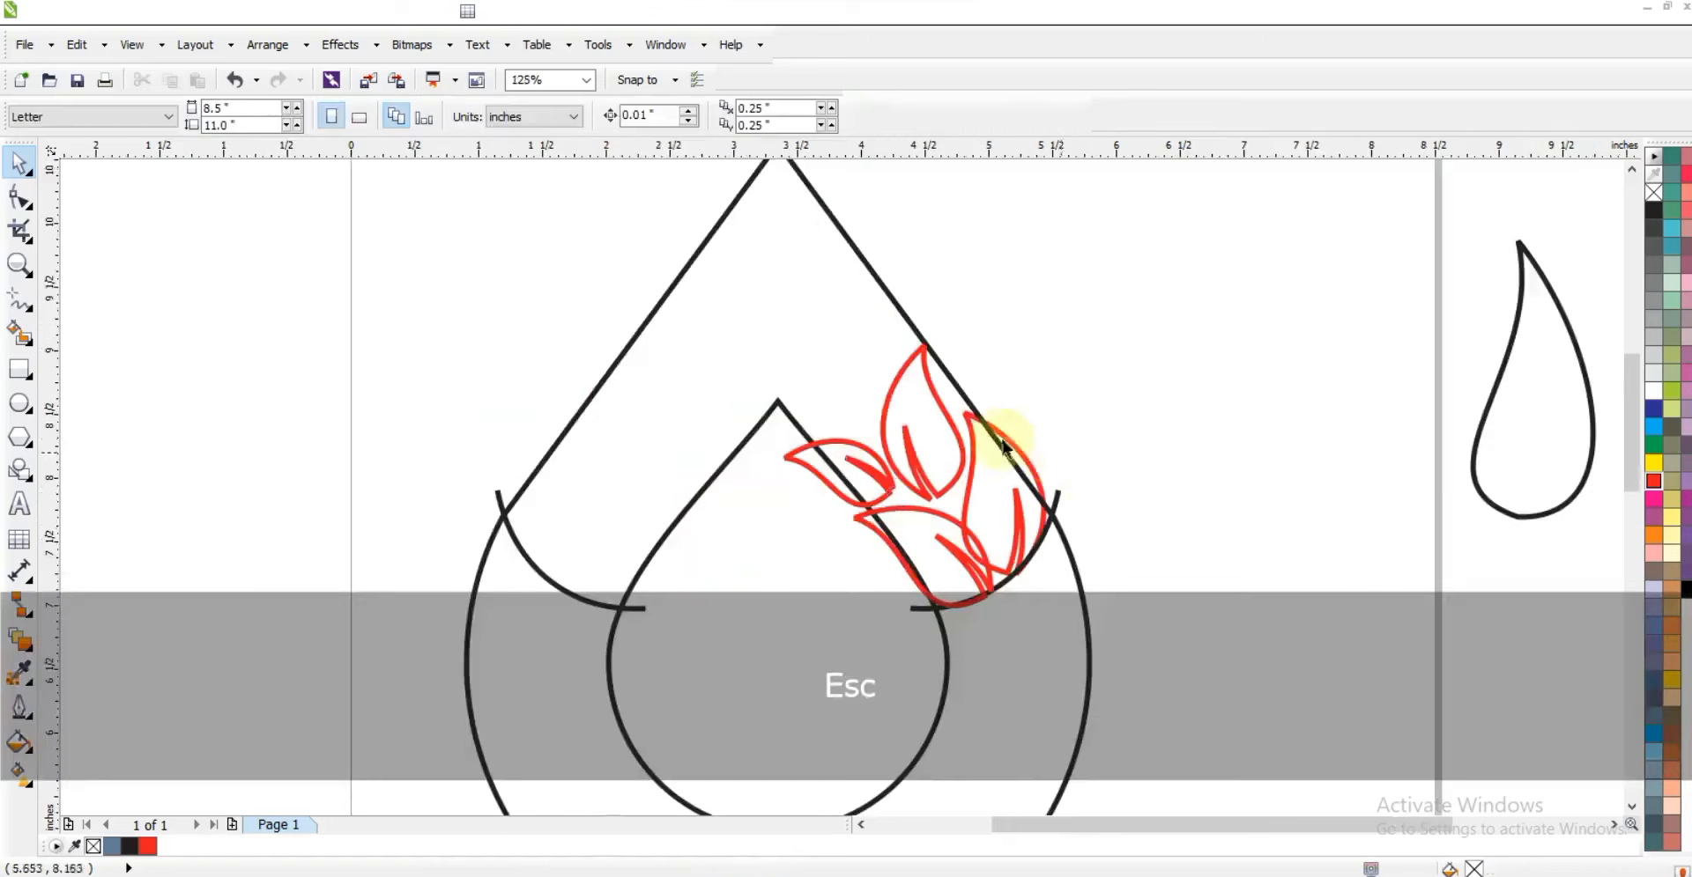
# Copy the mirrored leaf farther up the drop's right outer edge and enlarge it slightly
pyautogui.rightClick(835, 382)
pyautogui.moveTo(921, 489); pyautogui.dragTo(875, 385)
pyautogui.click(858, 346)
pyautogui.moveTo(894, 238); pyautogui.dragTo(906, 212)
# Copy the spare teardrop onto the left band's outer edge above the curve, mirroring, shrinking and rotating it to fit
pyautogui.rightClick(1257, 435)
pyautogui.moveTo(1530, 510); pyautogui.dragTo(1286, 373)
pyautogui.moveTo(1303, 445); pyautogui.dragTo(650, 415)
pyautogui.rightClick(649, 415)
pyautogui.click(464, 115)
pyautogui.moveTo(649, 349); pyautogui.dragTo(687, 310)
pyautogui.click(493, 115)
pyautogui.click(637, 387)
pyautogui.moveTo(687, 461); pyautogui.dragTo(651, 304)
pyautogui.moveTo(640, 367); pyautogui.dragTo(571, 452)
pyautogui.moveTo(598, 383); pyautogui.dragTo(608, 363)
# Add a rotated copy of the teardrop along the left band's inner edge, resting on the curve
pyautogui.moveTo(598, 476); pyautogui.dragTo(643, 512)
pyautogui.click(616, 502)
pyautogui.moveTo(659, 424); pyautogui.dragTo(675, 524)
pyautogui.moveTo(638, 448); pyautogui.dragTo(704, 479)
# Copy a red leaf into the left band above the two teardrops, scaling and rotating it to fit the gap
pyautogui.moveTo(938, 494); pyautogui.dragTo(651, 493)
pyautogui.rightClick(651, 494)
pyautogui.click(676, 456)
pyautogui.moveTo(685, 342); pyautogui.dragTo(670, 438)
pyautogui.moveTo(708, 369); pyautogui.dragTo(696, 383)
pyautogui.moveTo(636, 446); pyautogui.dragTo(640, 443)
# Copy the inner teardrop up to the left band's outer edge and shrink it above the red leaf
pyautogui.moveTo(636, 574); pyautogui.dragTo(670, 373)
pyautogui.rightClick(670, 373)
pyautogui.moveTo(737, 282); pyautogui.dragTo(653, 362)
# Add a smaller, horizontally mirrored leaf copy beside the left band's red leaf, scaled to about 36% and rotated to about 356°
pyautogui.moveTo(671, 451); pyautogui.dragTo(730, 419)
pyautogui.rightClick(729, 419)
pyautogui.click(465, 115)
pyautogui.click(720, 382)
pyautogui.moveTo(759, 350)
pyautogui.mouseDown()
pyautogui.moveTo(759, 398)
pyautogui.moveTo(748, 347)
pyautogui.mouseUp()
pyautogui.click(730, 385)
pyautogui.moveTo(711, 409); pyautogui.dragTo(718, 408)
pyautogui.click(717, 408)
pyautogui.moveTo(756, 347); pyautogui.dragTo(753, 364)
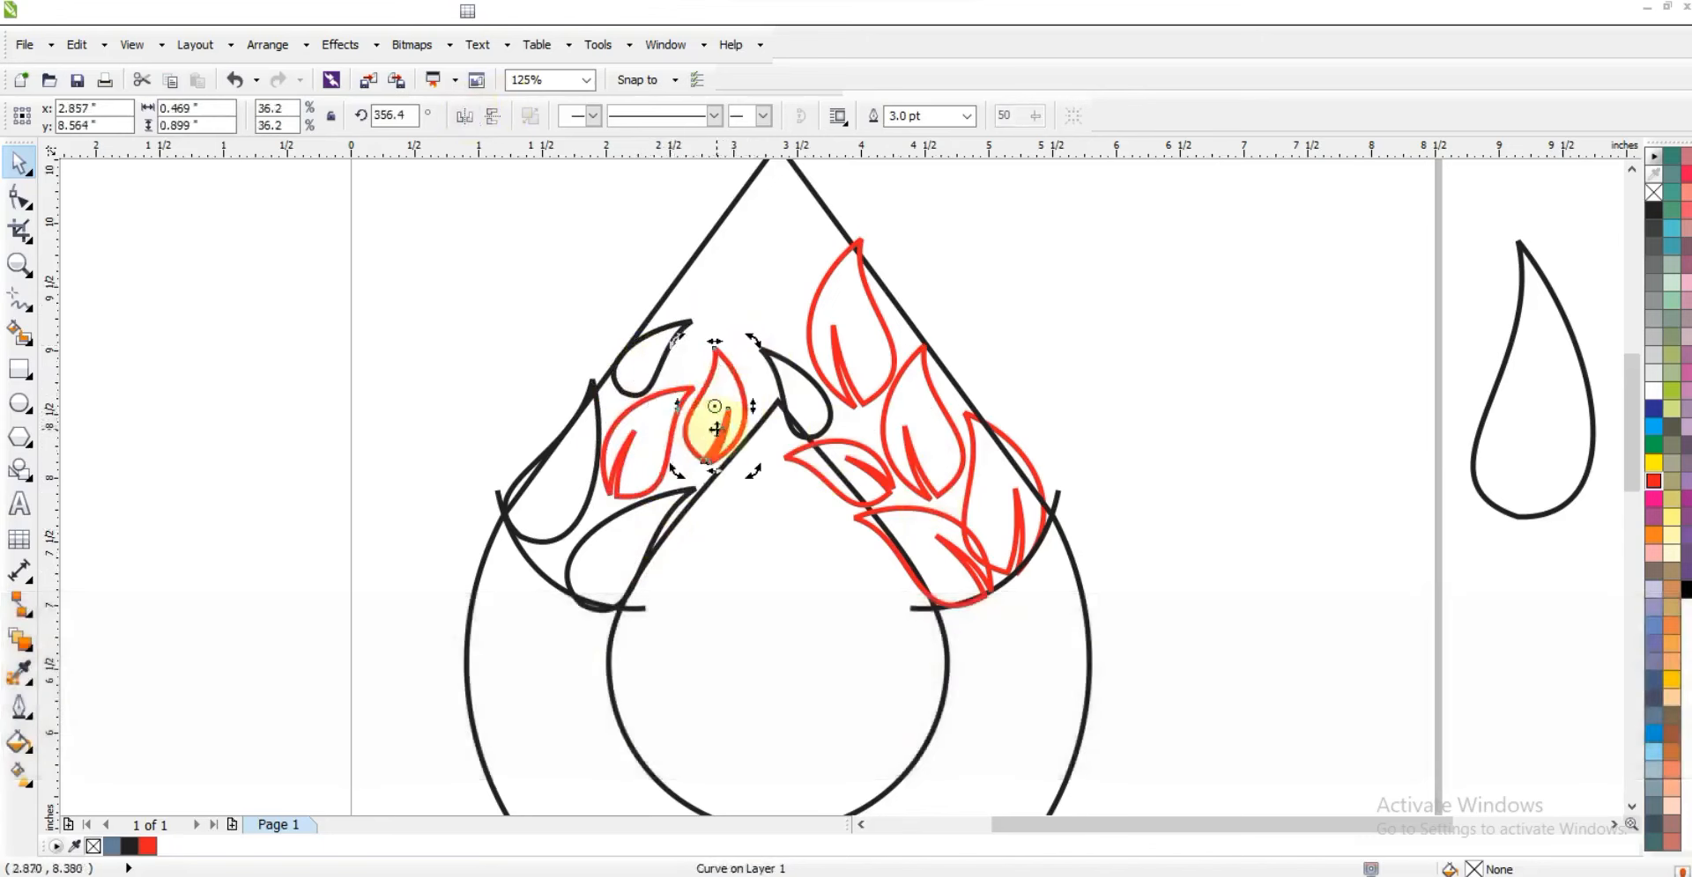
pyautogui.moveTo(713, 434); pyautogui.dragTo(712, 436)
# Copy the small teardrop higher along the left outer edge, standing nearly upright at about 164° and about 43% scale
pyautogui.moveTo(676, 344); pyautogui.dragTo(738, 323)
pyautogui.rightClick(750, 263)
pyautogui.click(733, 284)
pyautogui.click(736, 309)
pyautogui.click(1631, 170)
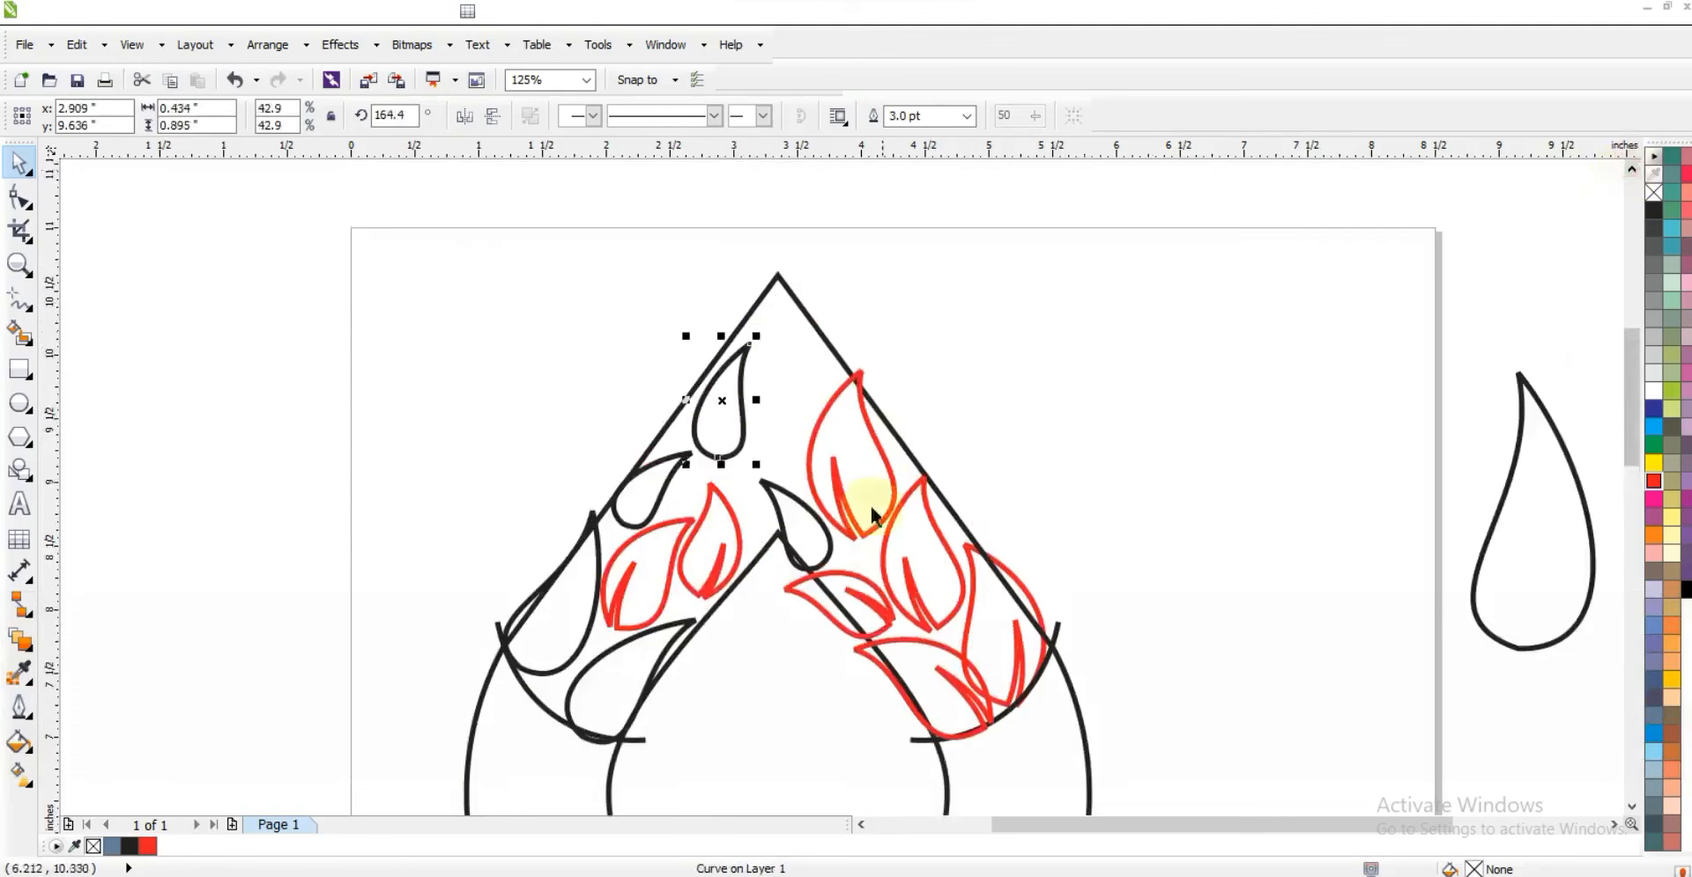
# Copy a teardrop into the gap beside the upright one and place a smaller red leaf copy at the drop's tip
pyautogui.moveTo(870, 541); pyautogui.dragTo(811, 481)
pyautogui.rightClick(805, 388)
pyautogui.rightClick(807, 448)
pyautogui.click(808, 449)
pyautogui.press('Escape')
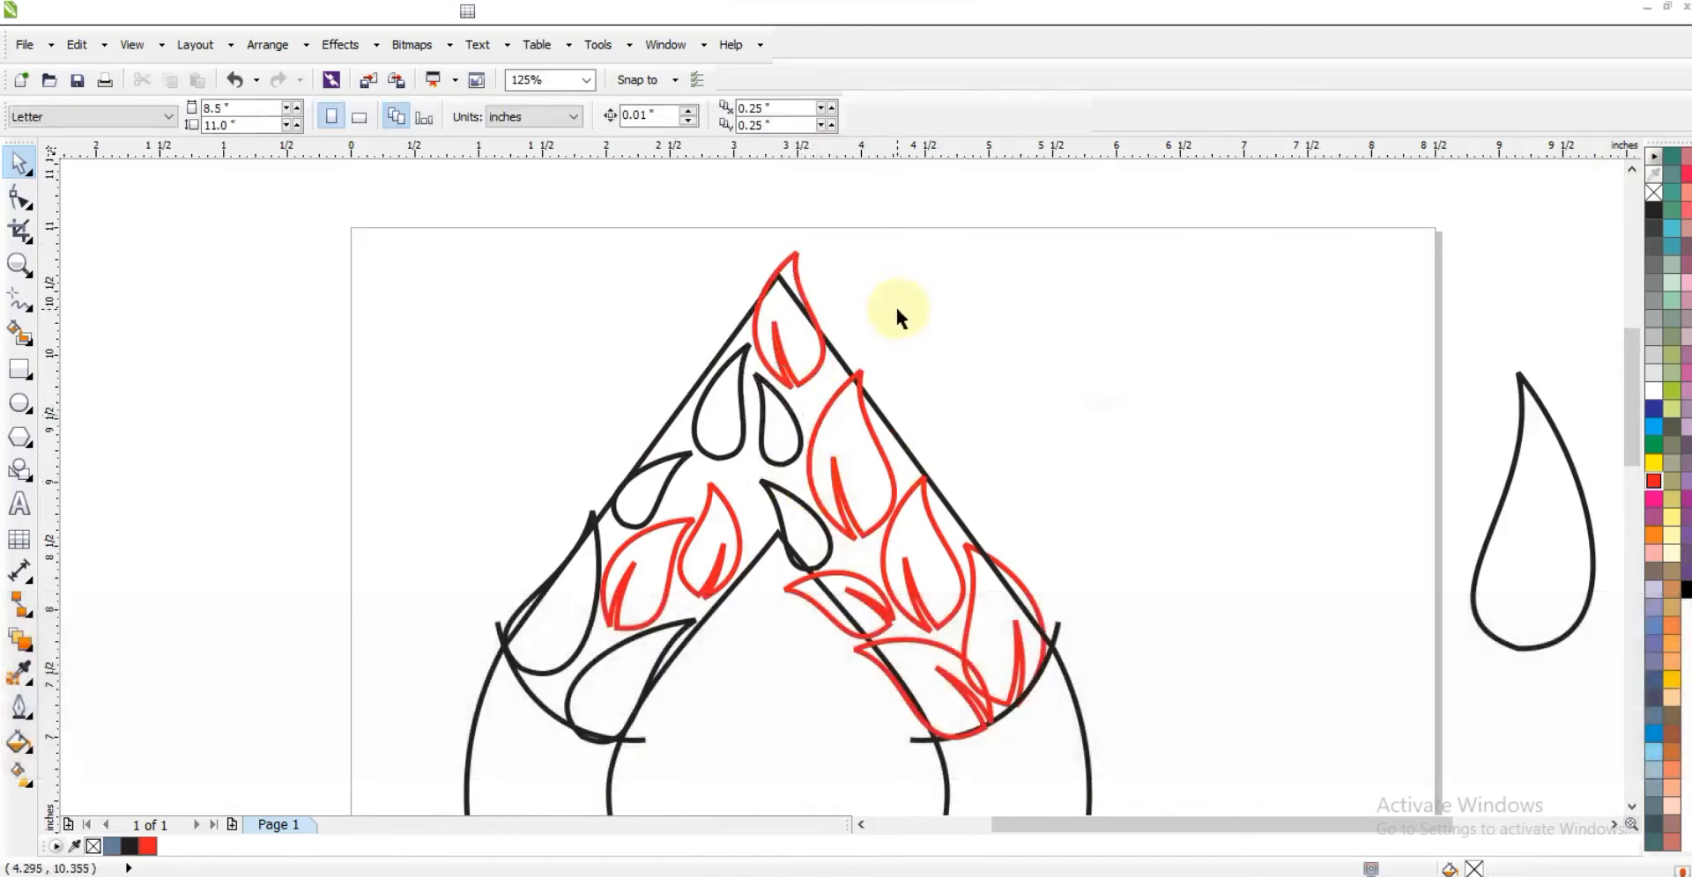
# Use Smart Fill to create a filled shape from the drop's lower ring area beneath the curves
pyautogui.scroll(-1, 897, 309)
pyautogui.moveTo(1044, 706); pyautogui.dragTo(620, 219)
pyautogui.hotkey('shift', 'F2')
pyautogui.press('Escape')
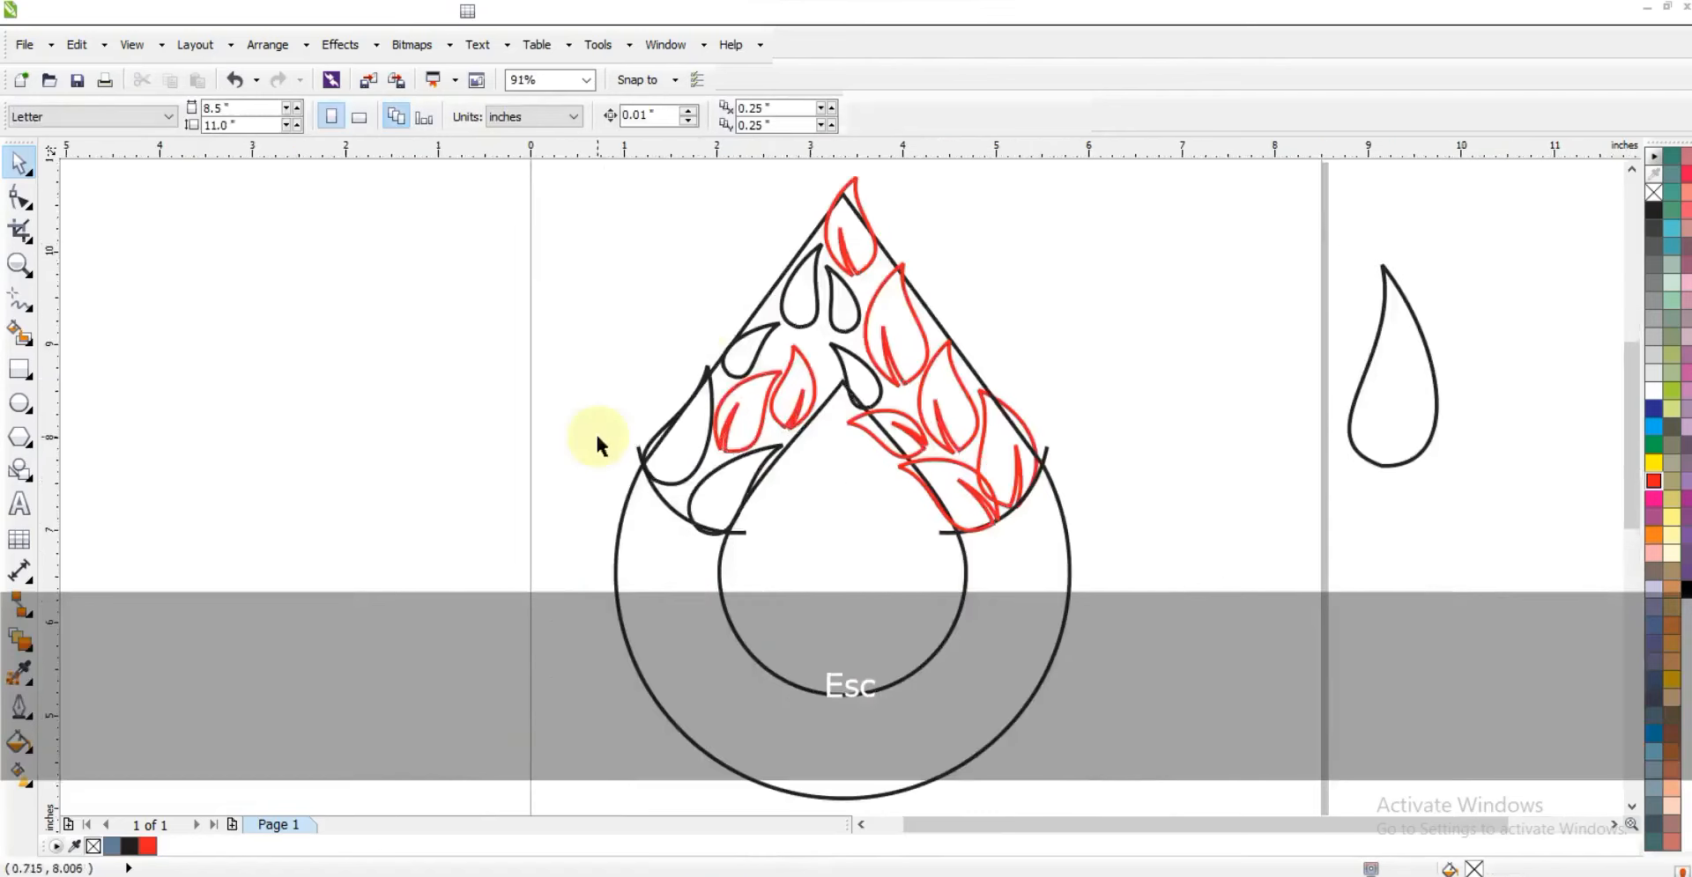
pyautogui.click(19, 333)
pyautogui.click(665, 568)
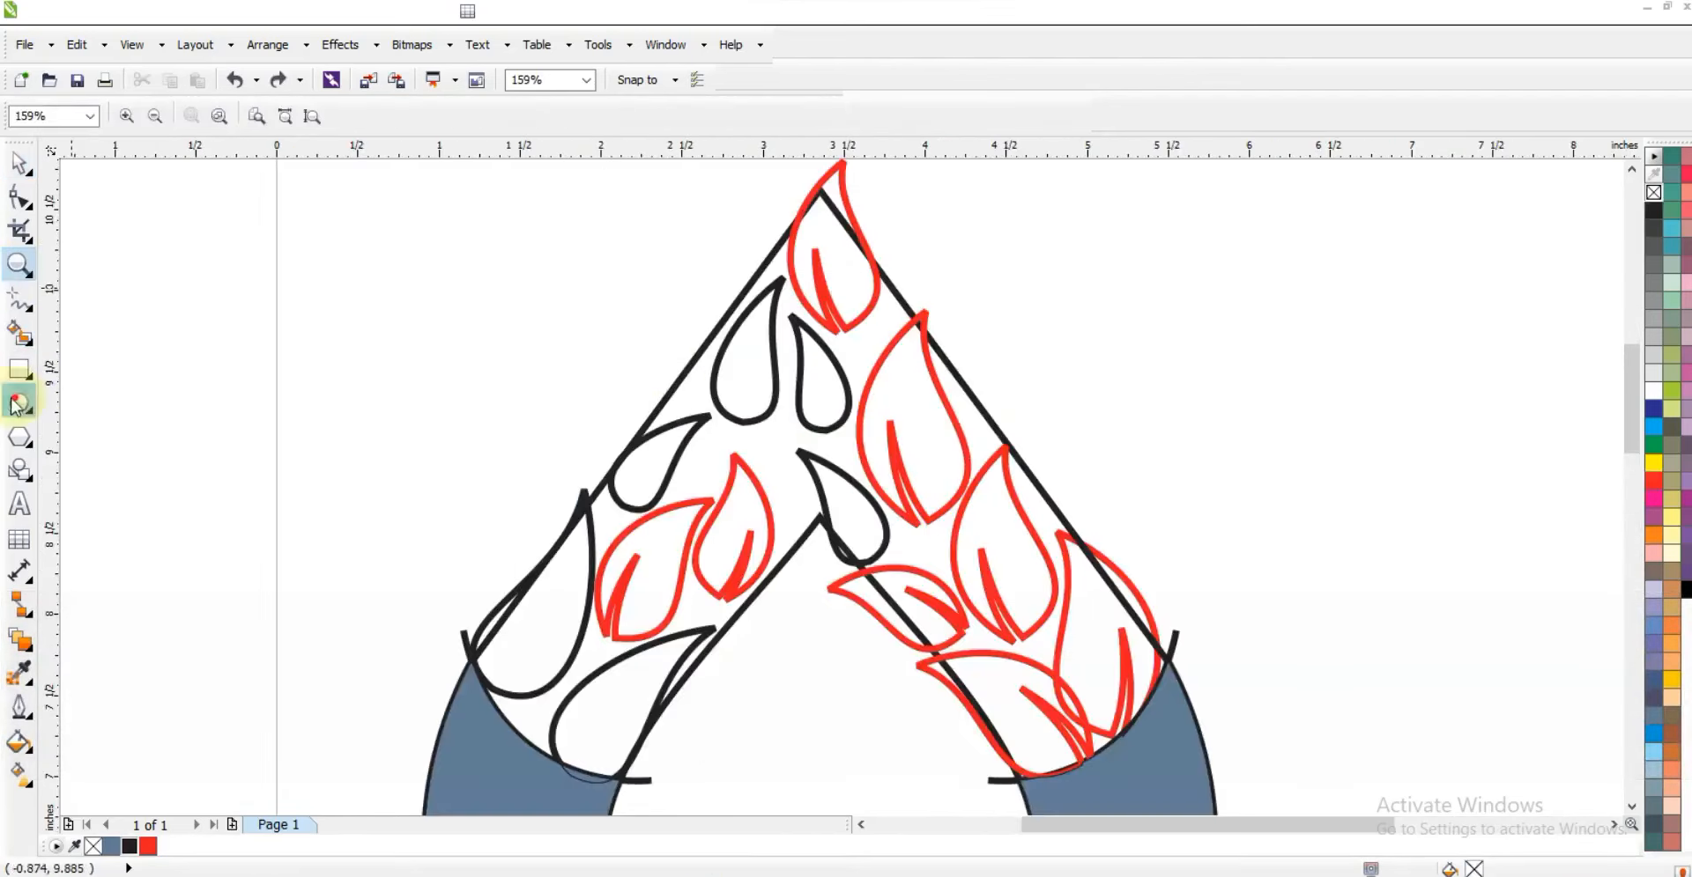
# Draw small circles, about 0.06 to 0.16 in across, in the gaps between the leaves and teardrops
pyautogui.click(20, 403)
pyautogui.moveTo(754, 432); pyautogui.dragTo(773, 456)
pyautogui.moveTo(840, 341); pyautogui.dragTo(860, 361)
pyautogui.moveTo(911, 531); pyautogui.dragTo(930, 550)
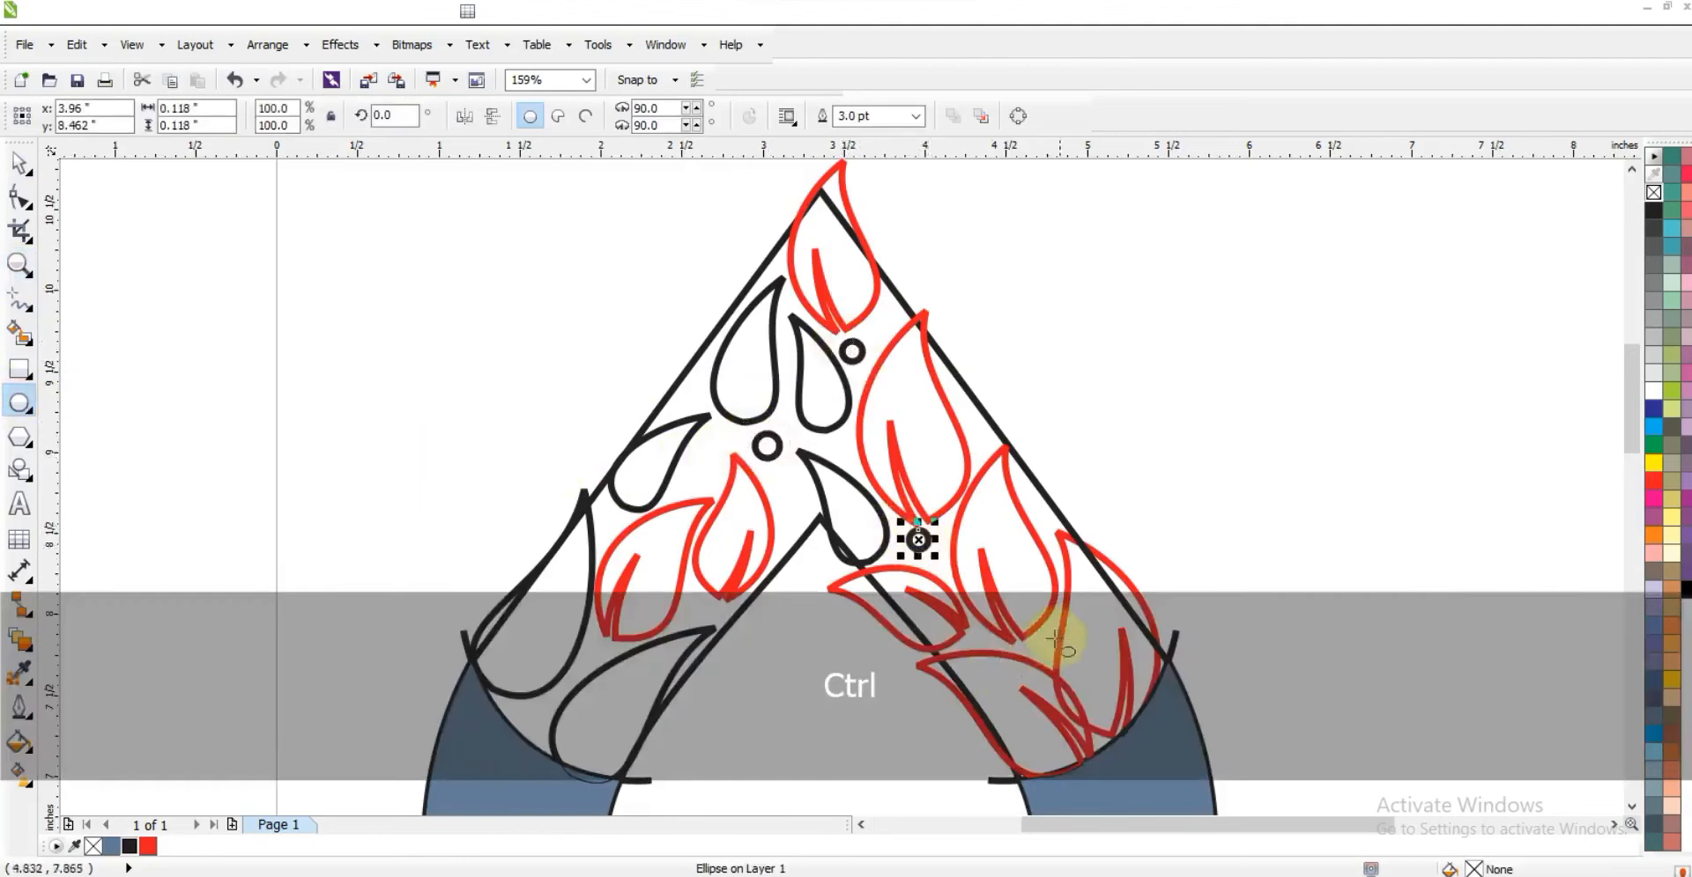
pyautogui.moveTo(1034, 640); pyautogui.dragTo(1046, 652)
pyautogui.moveTo(597, 510); pyautogui.dragTo(613, 524)
pyautogui.moveTo(695, 456); pyautogui.dragTo(715, 476)
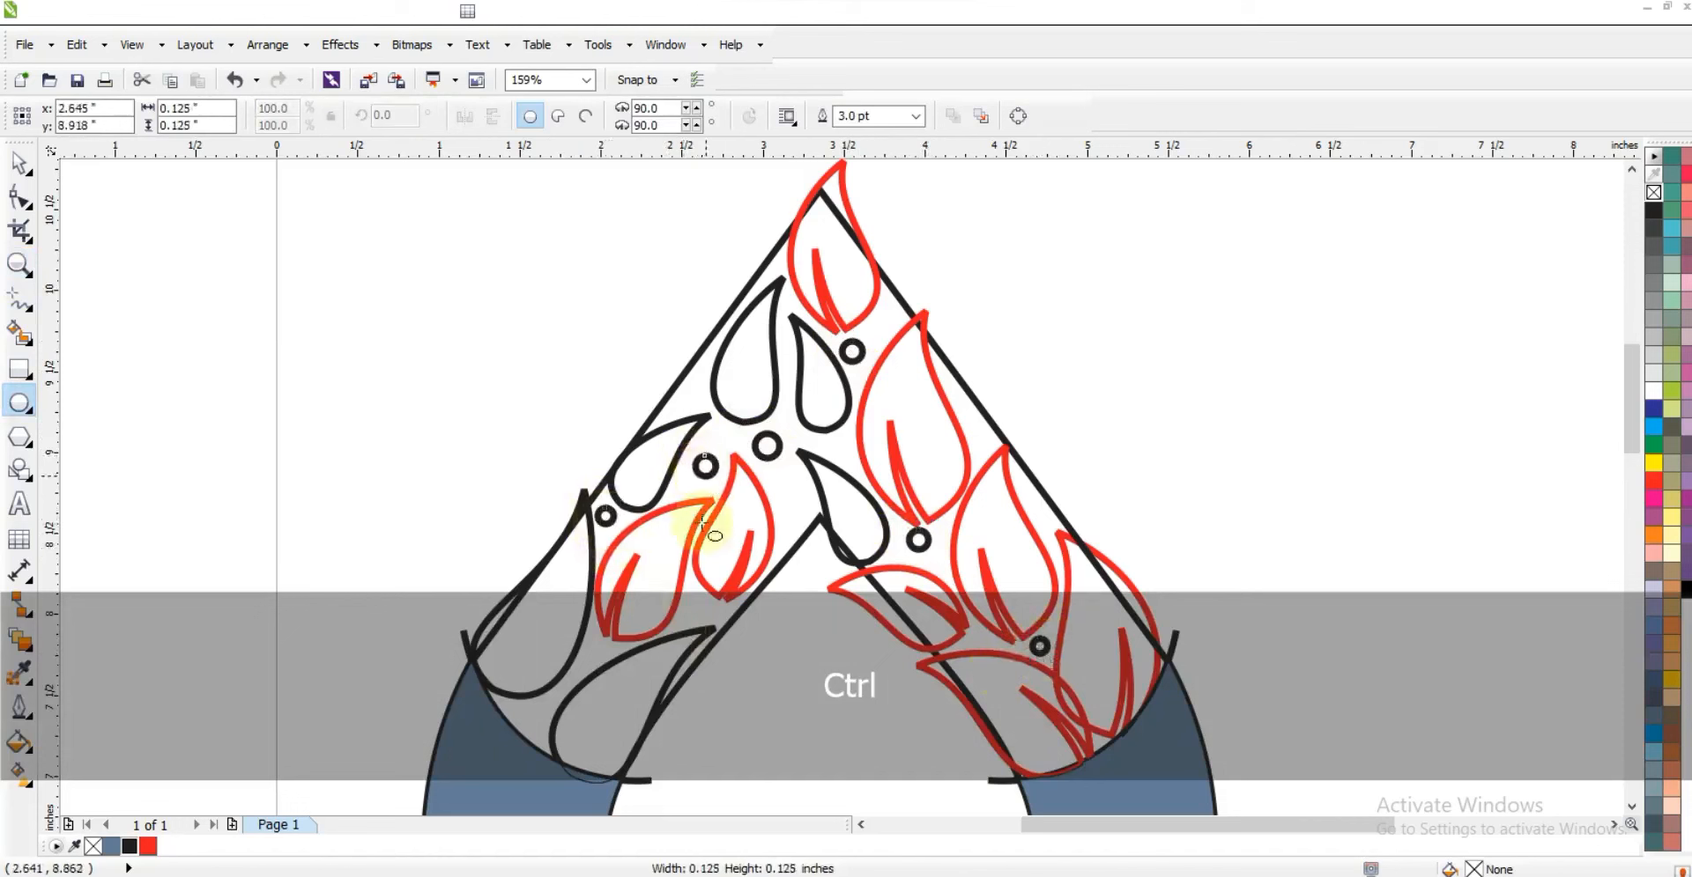
pyautogui.moveTo(690, 597); pyautogui.dragTo(706, 613)
pyautogui.moveTo(683, 386); pyautogui.dragTo(699, 401)
pyautogui.moveTo(880, 308); pyautogui.dragTo(890, 319)
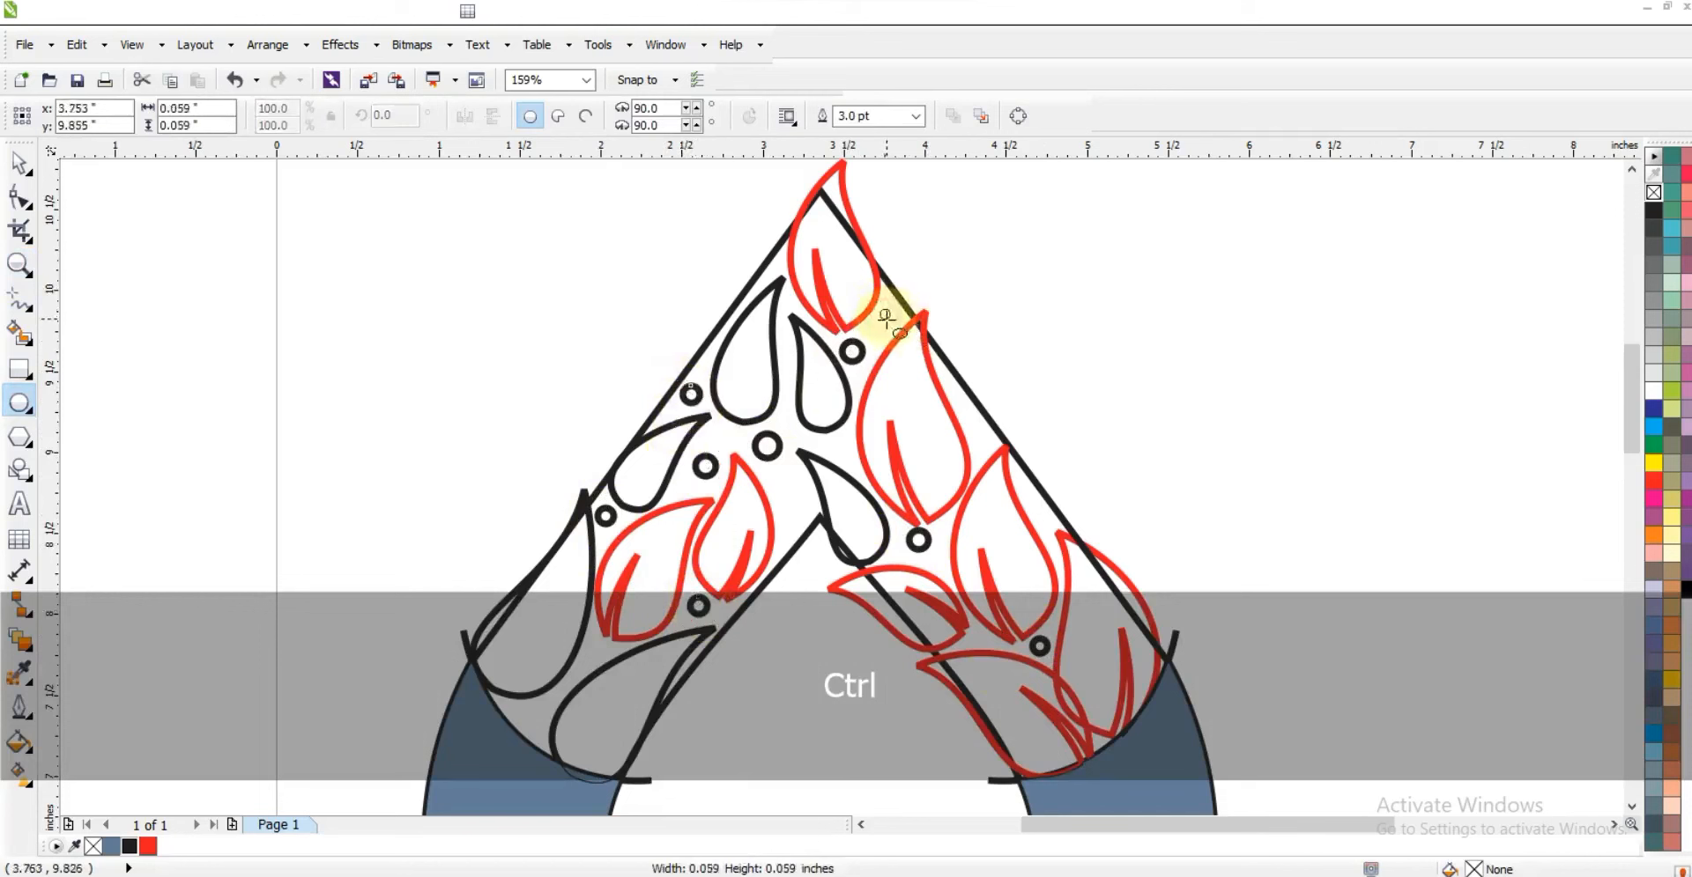
pyautogui.moveTo(975, 430); pyautogui.dragTo(983, 439)
pyautogui.moveTo(828, 438); pyautogui.dragTo(840, 450)
pyautogui.moveTo(516, 705); pyautogui.dragTo(539, 727)
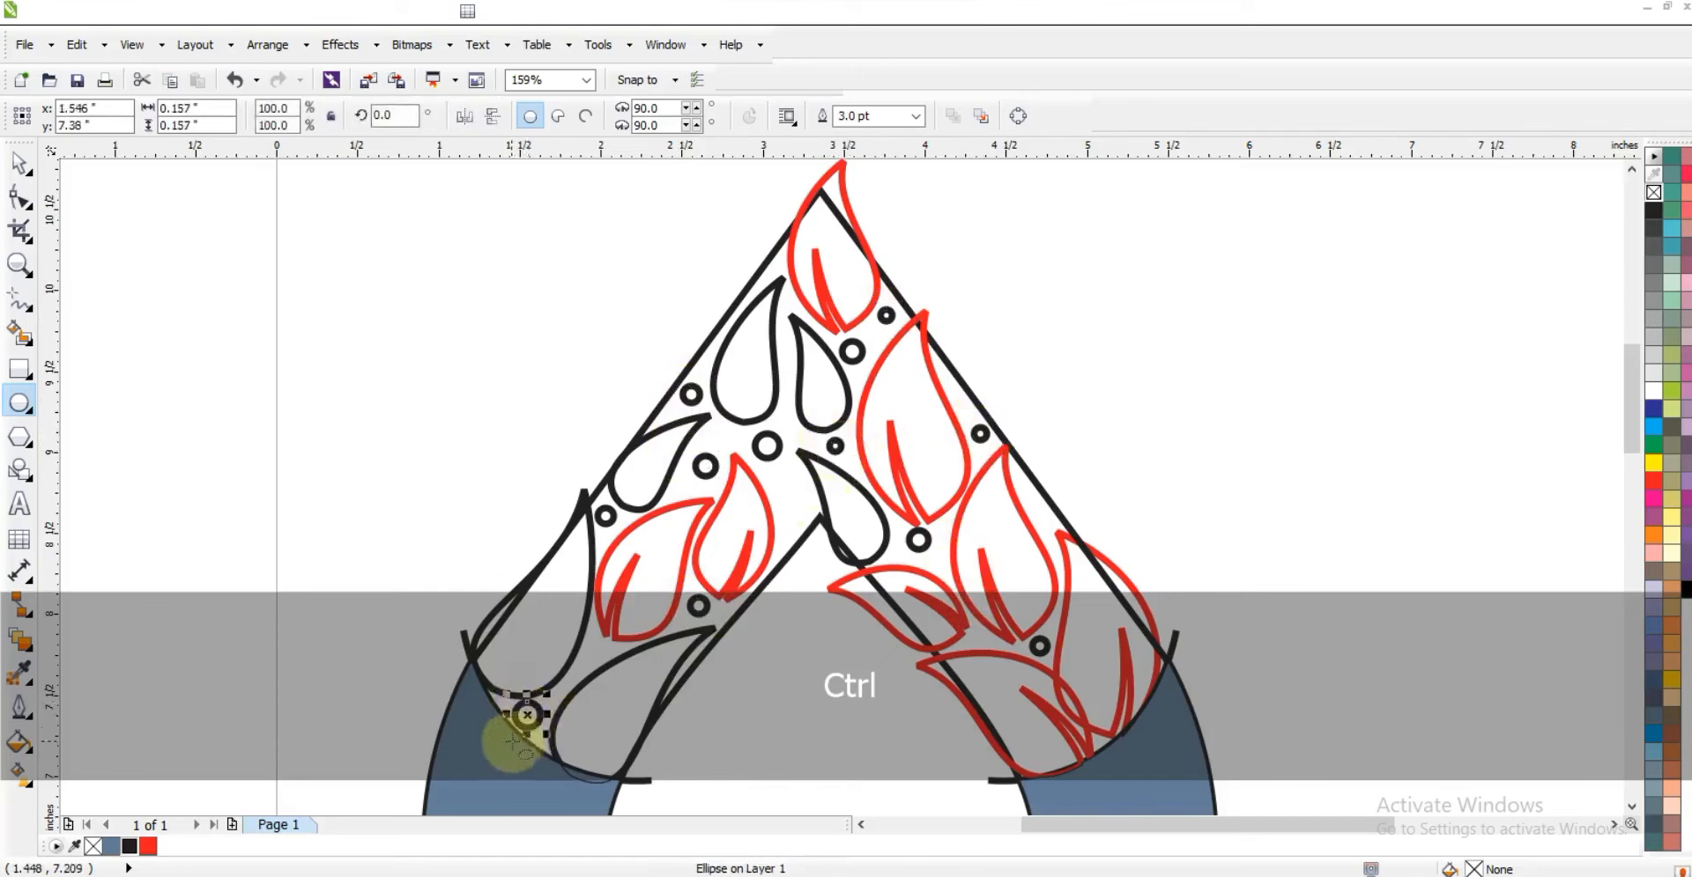
# Adjust the circle under the lower-left teardrop and copy a circle about 0.1 in across to the base of the left leaf
pyautogui.click(9, 201)
pyautogui.moveTo(502, 736); pyautogui.dragTo(493, 744)
pyautogui.click(708, 607)
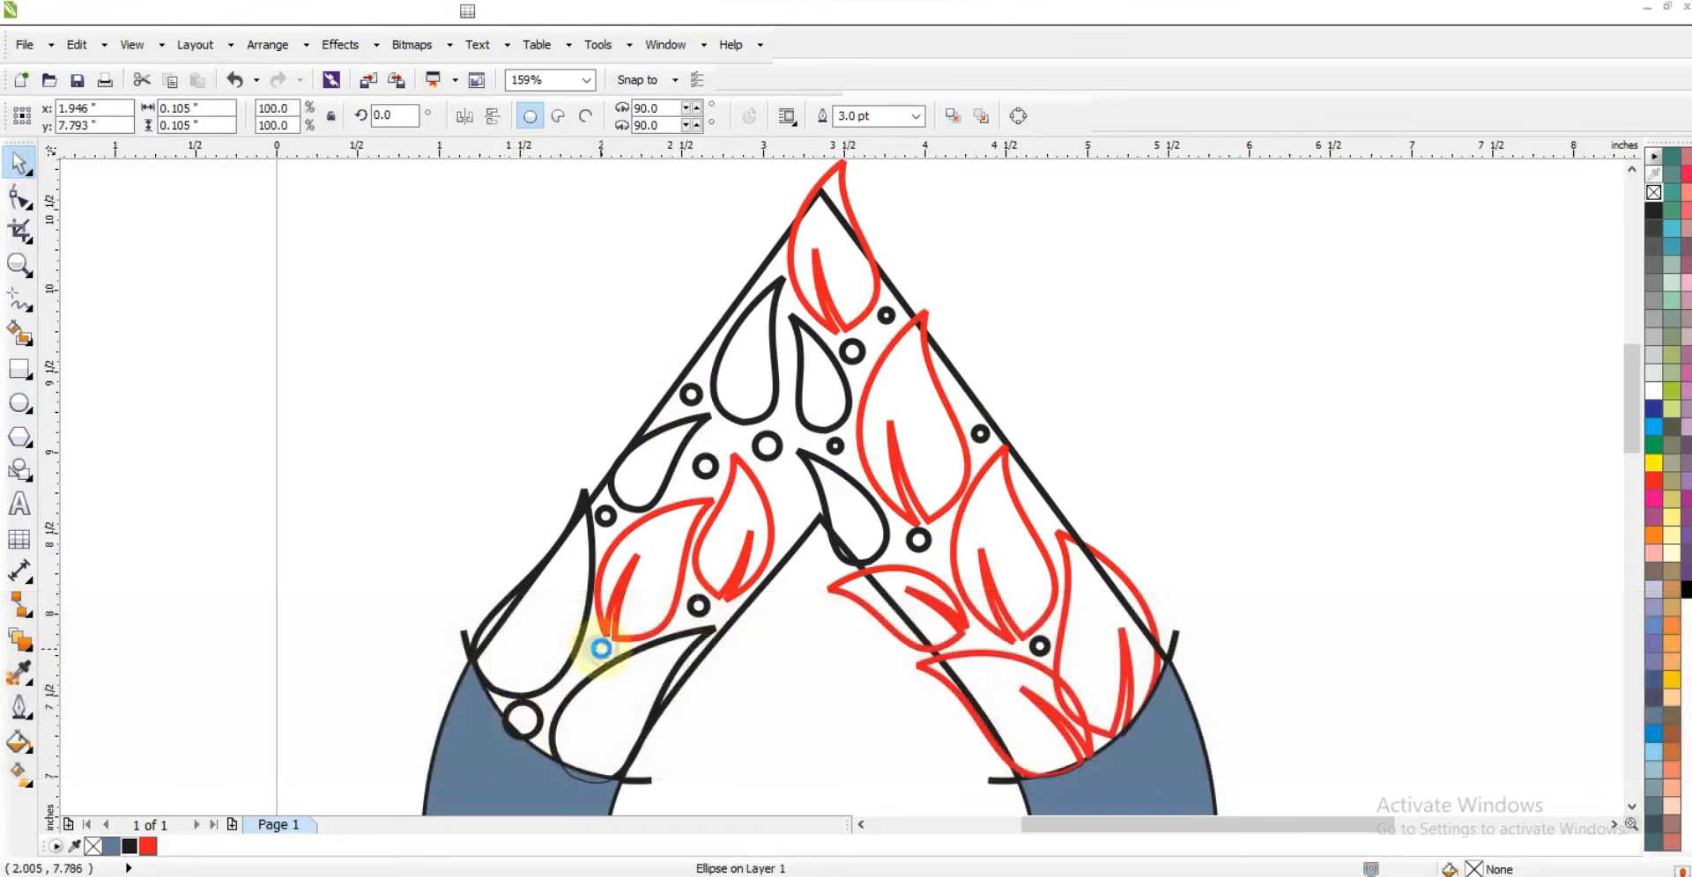
pyautogui.press('Escape')
# Delete the dividing curves and move the hollow drop outline off the page, beside the design
pyautogui.scroll(-2, 780, 461)
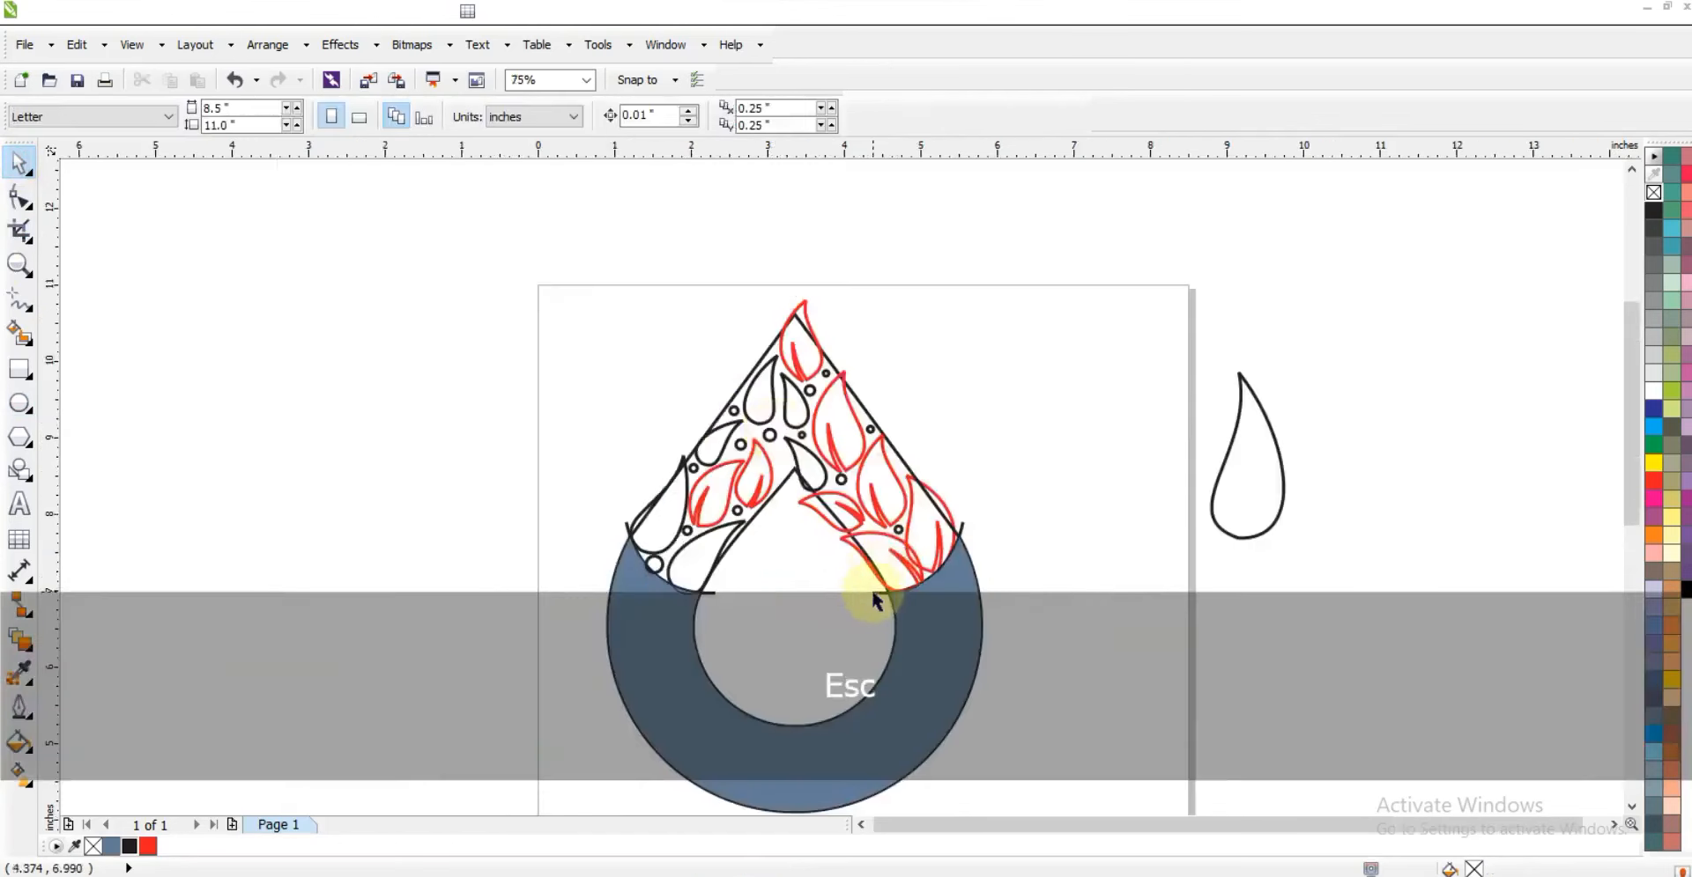
pyautogui.click(870, 590)
pyautogui.press('Delete')
pyautogui.moveTo(780, 489); pyautogui.dragTo(304, 466)
pyautogui.click(499, 287)
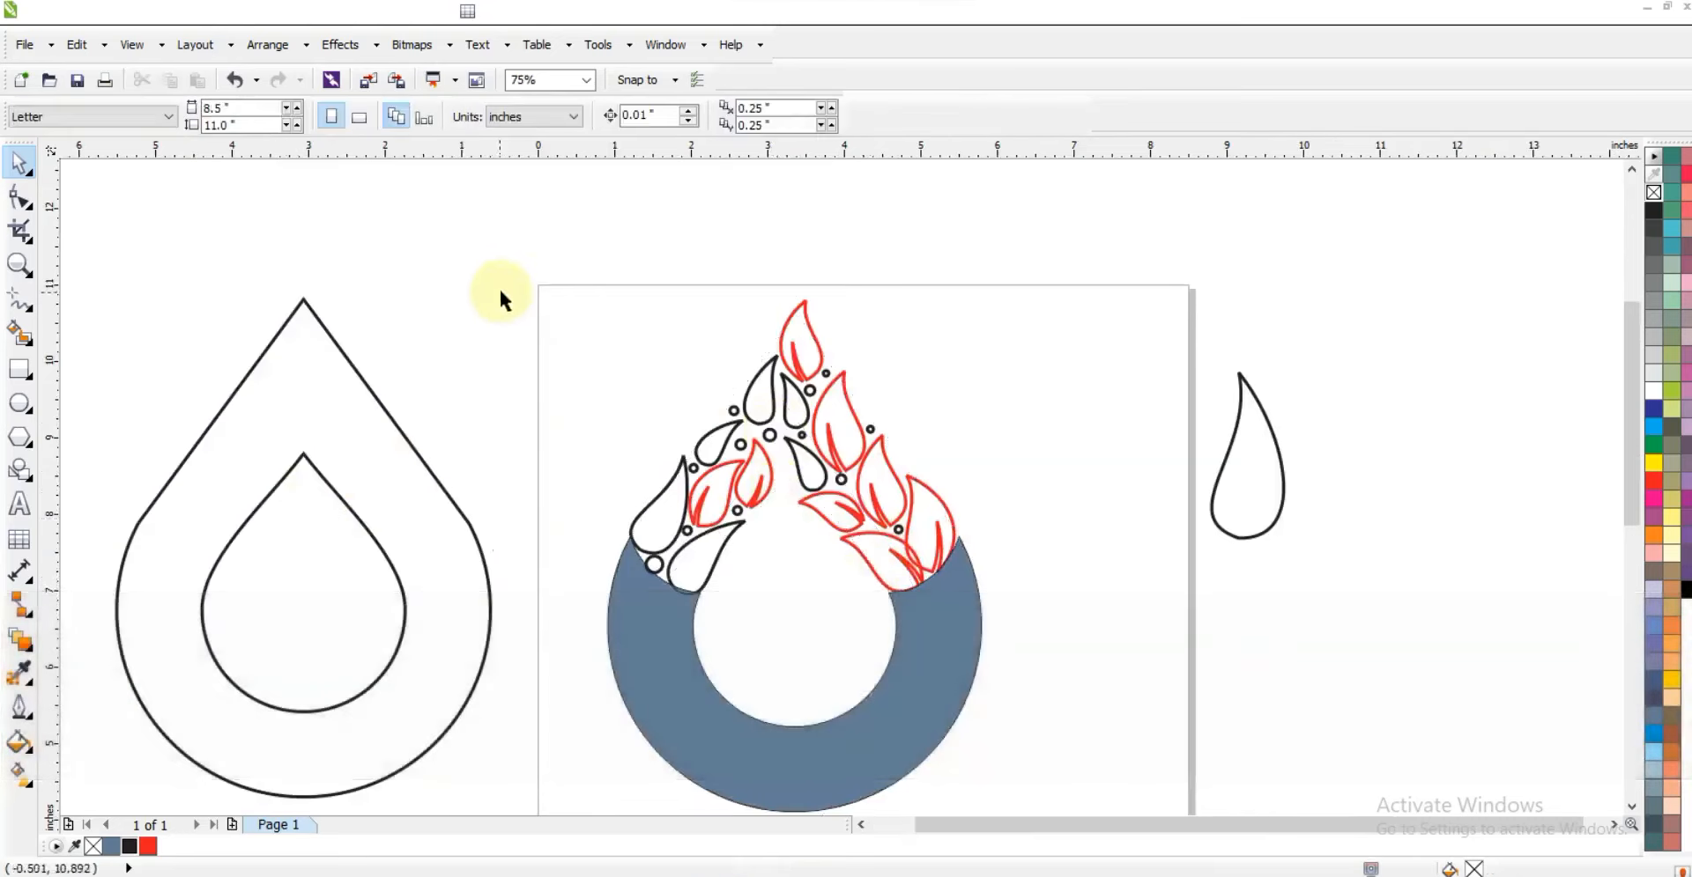
# Weld the leaves, teardrops and circles into one shape without an outline, and fill it and the lower ring with black
pyautogui.moveTo(890, 575); pyautogui.dragTo(1017, 635)
pyautogui.click(659, 118)
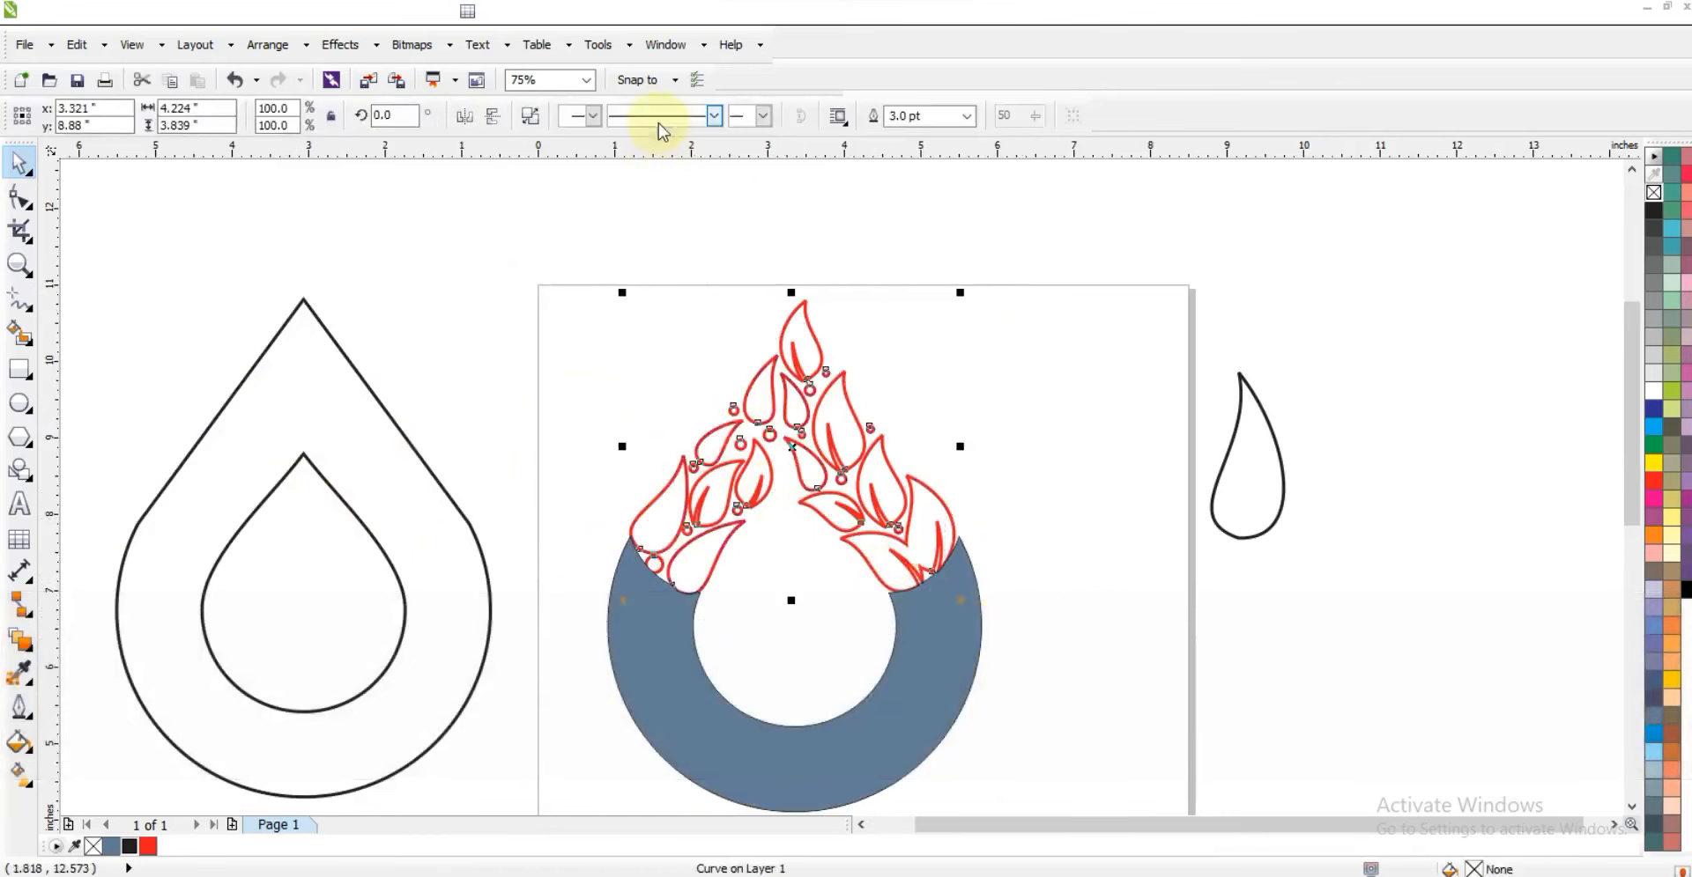
pyautogui.click(128, 846)
pyautogui.rightClick(1650, 196)
pyautogui.click(1684, 590)
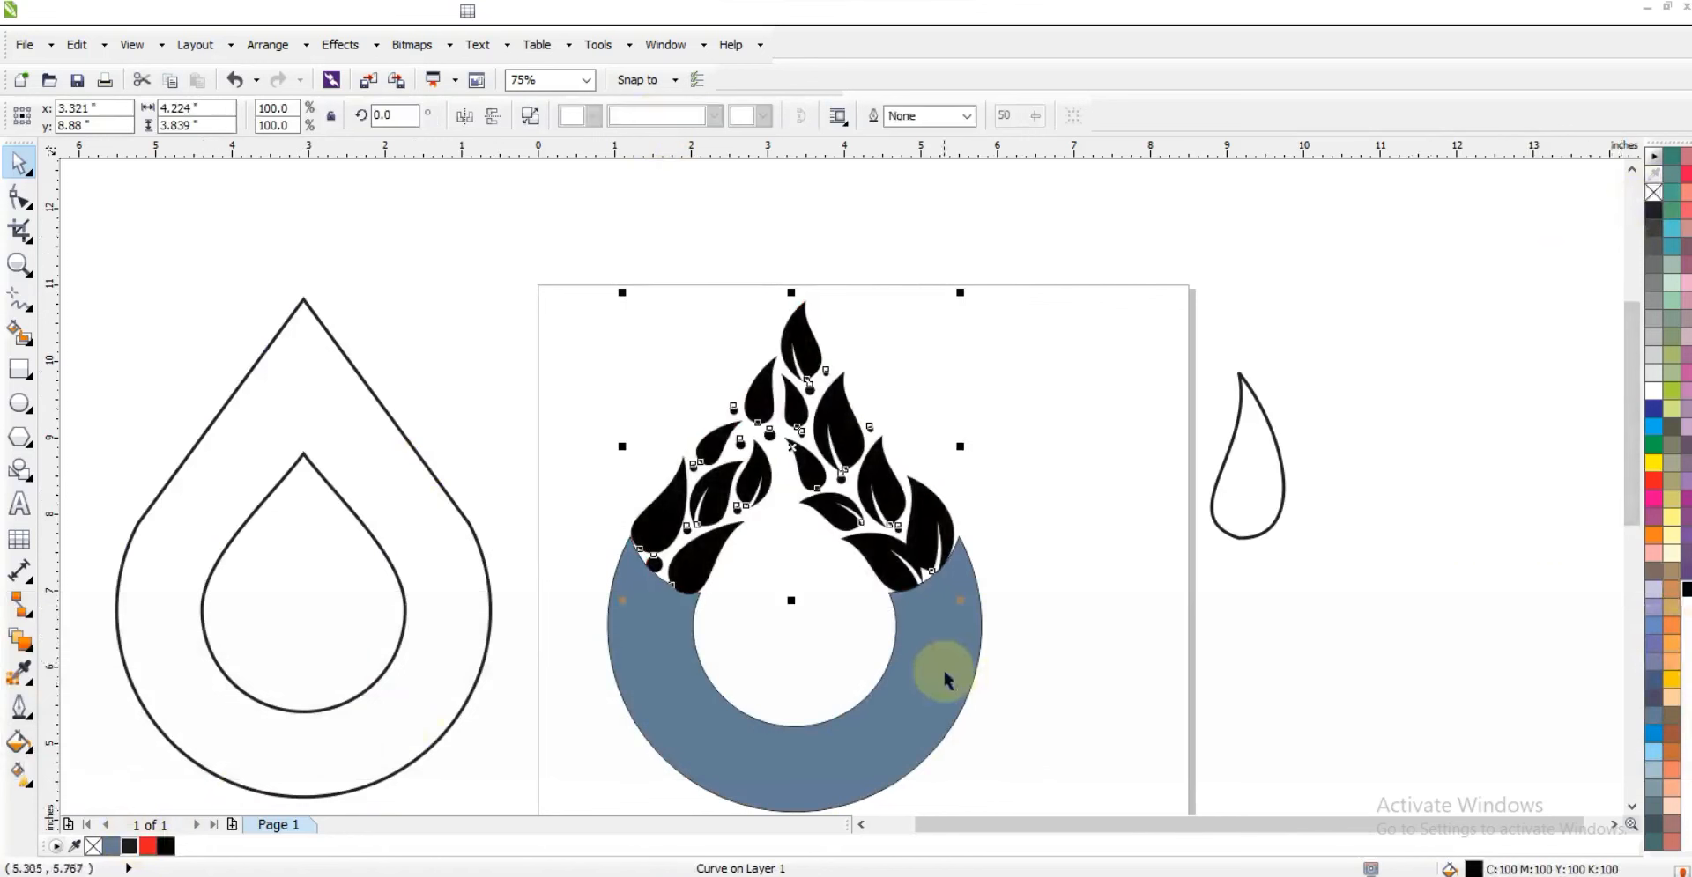
pyautogui.click(985, 671)
pyautogui.click(1685, 594)
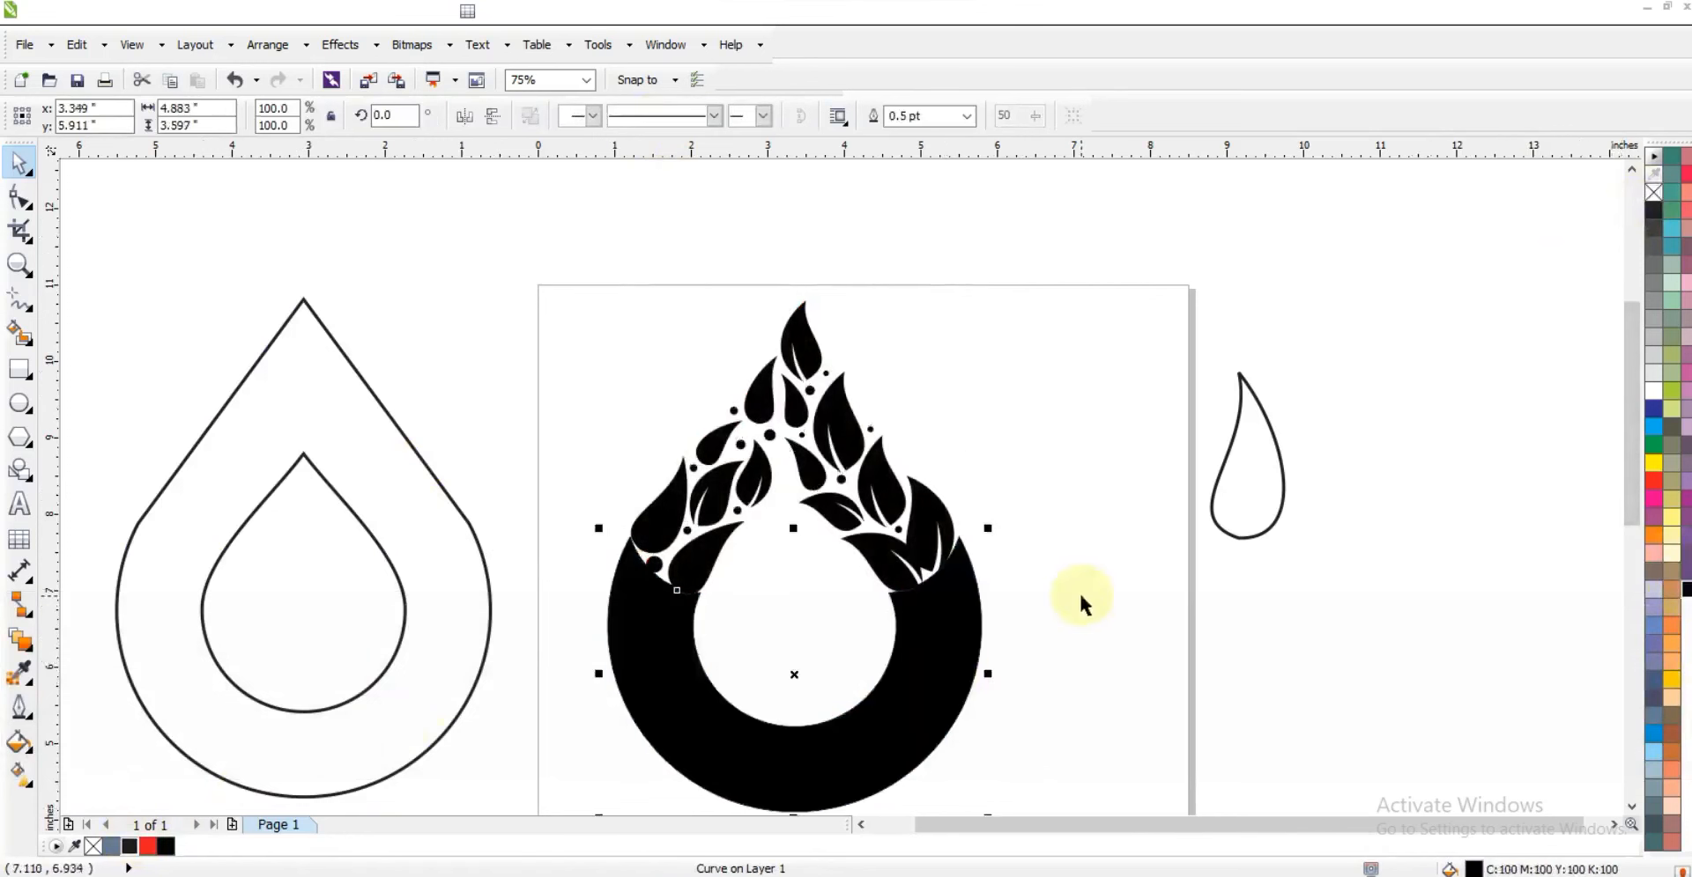
# Try to center-align the ring and the leaf shape horizontally, and undo the alignment
pyautogui.keyDown('shift'); pyautogui.click(899, 481); pyautogui.keyUp('shift')
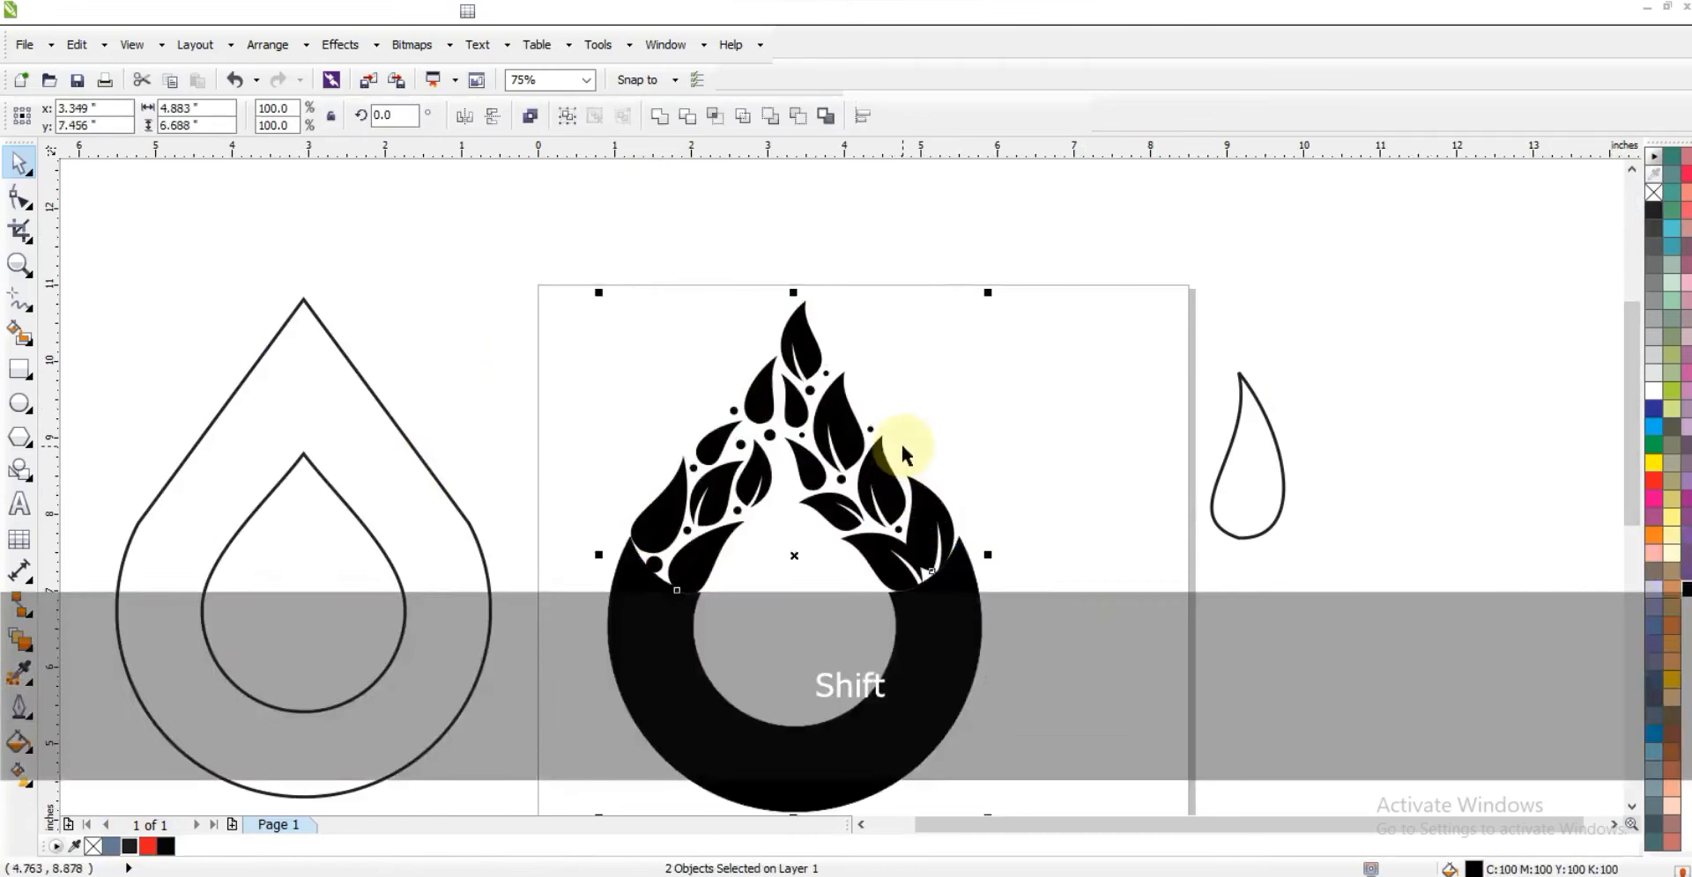
pyautogui.press('c')
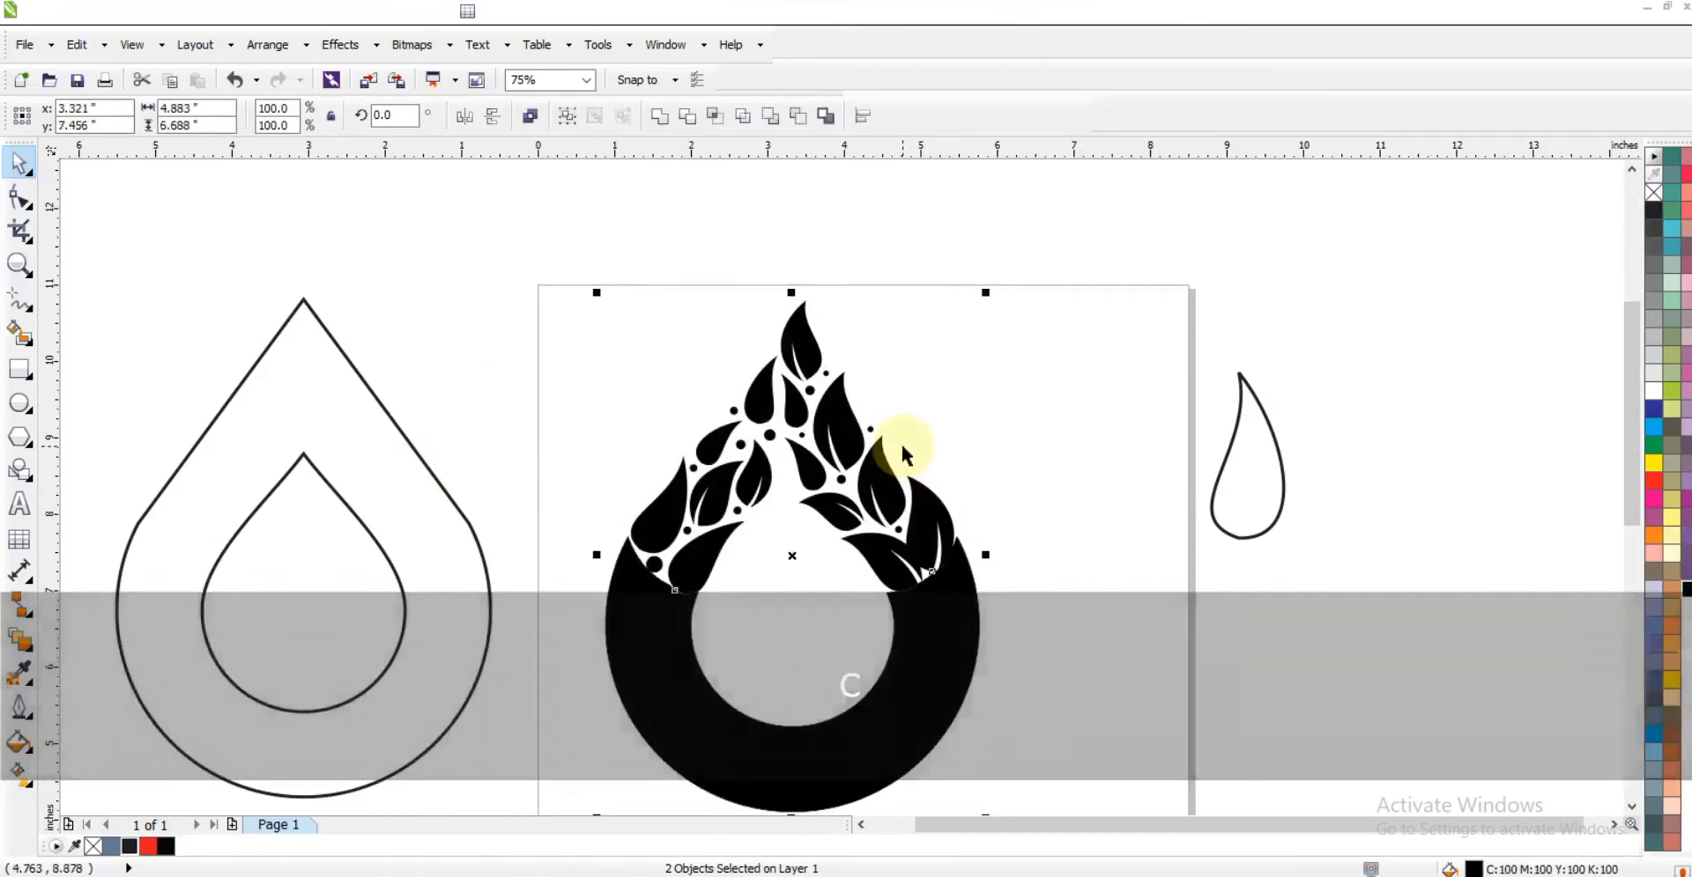
pyautogui.hotkey('ctrl', 'z')
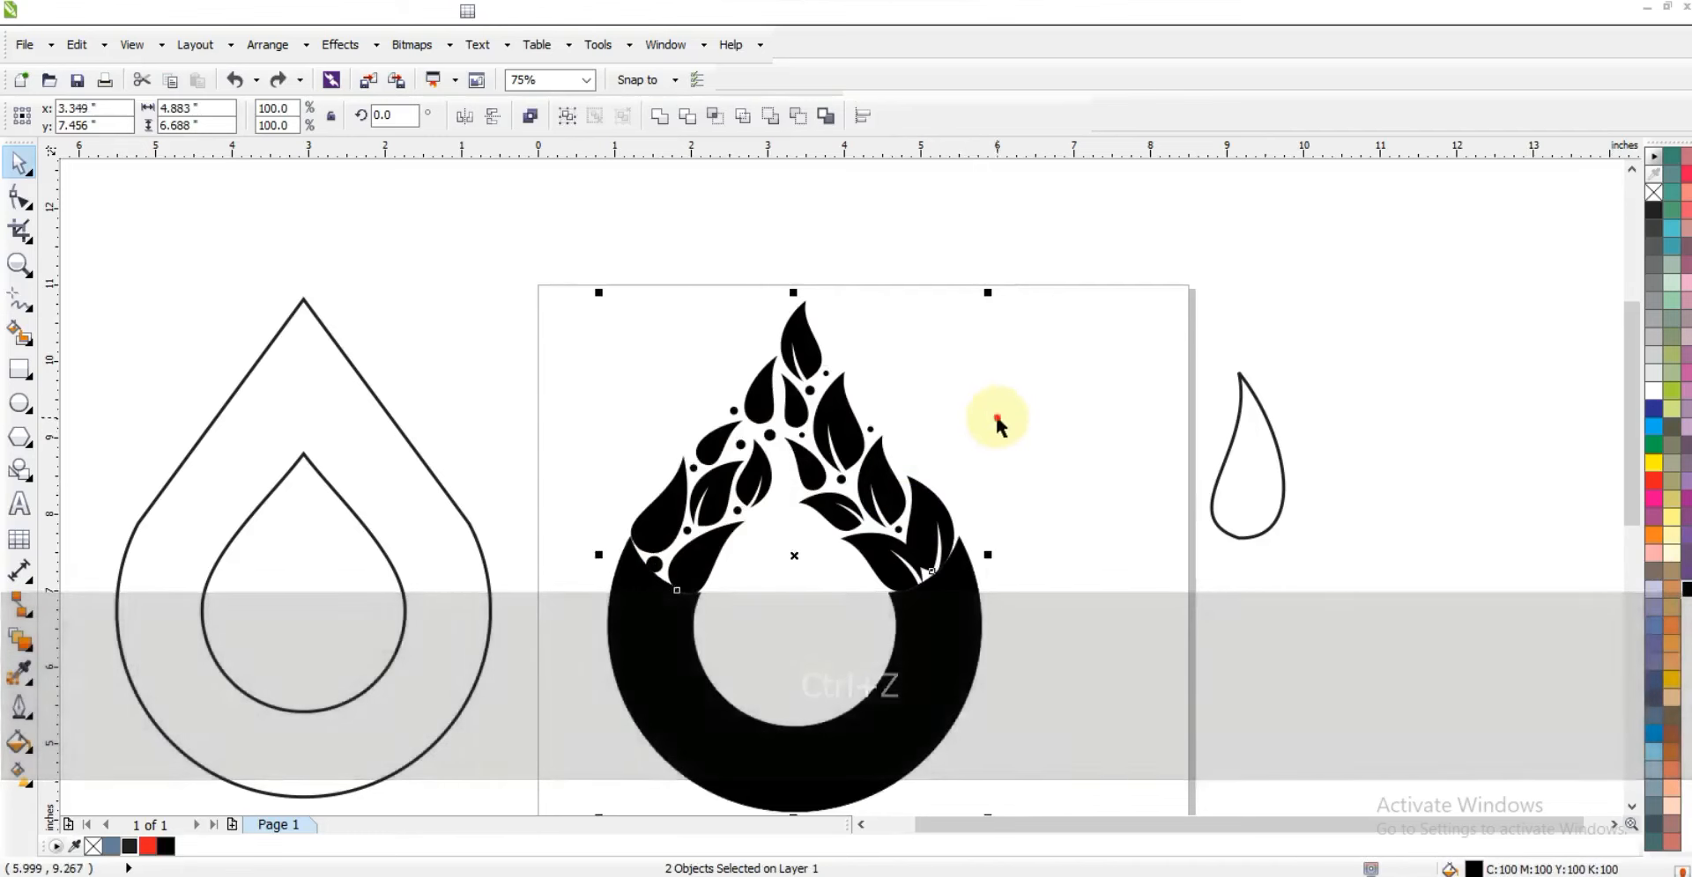
# Weld the black ring and the leaf shape into a single object
pyautogui.click(956, 588)
pyautogui.keyDown('shift'); pyautogui.click(927, 497); pyautogui.keyUp('shift')
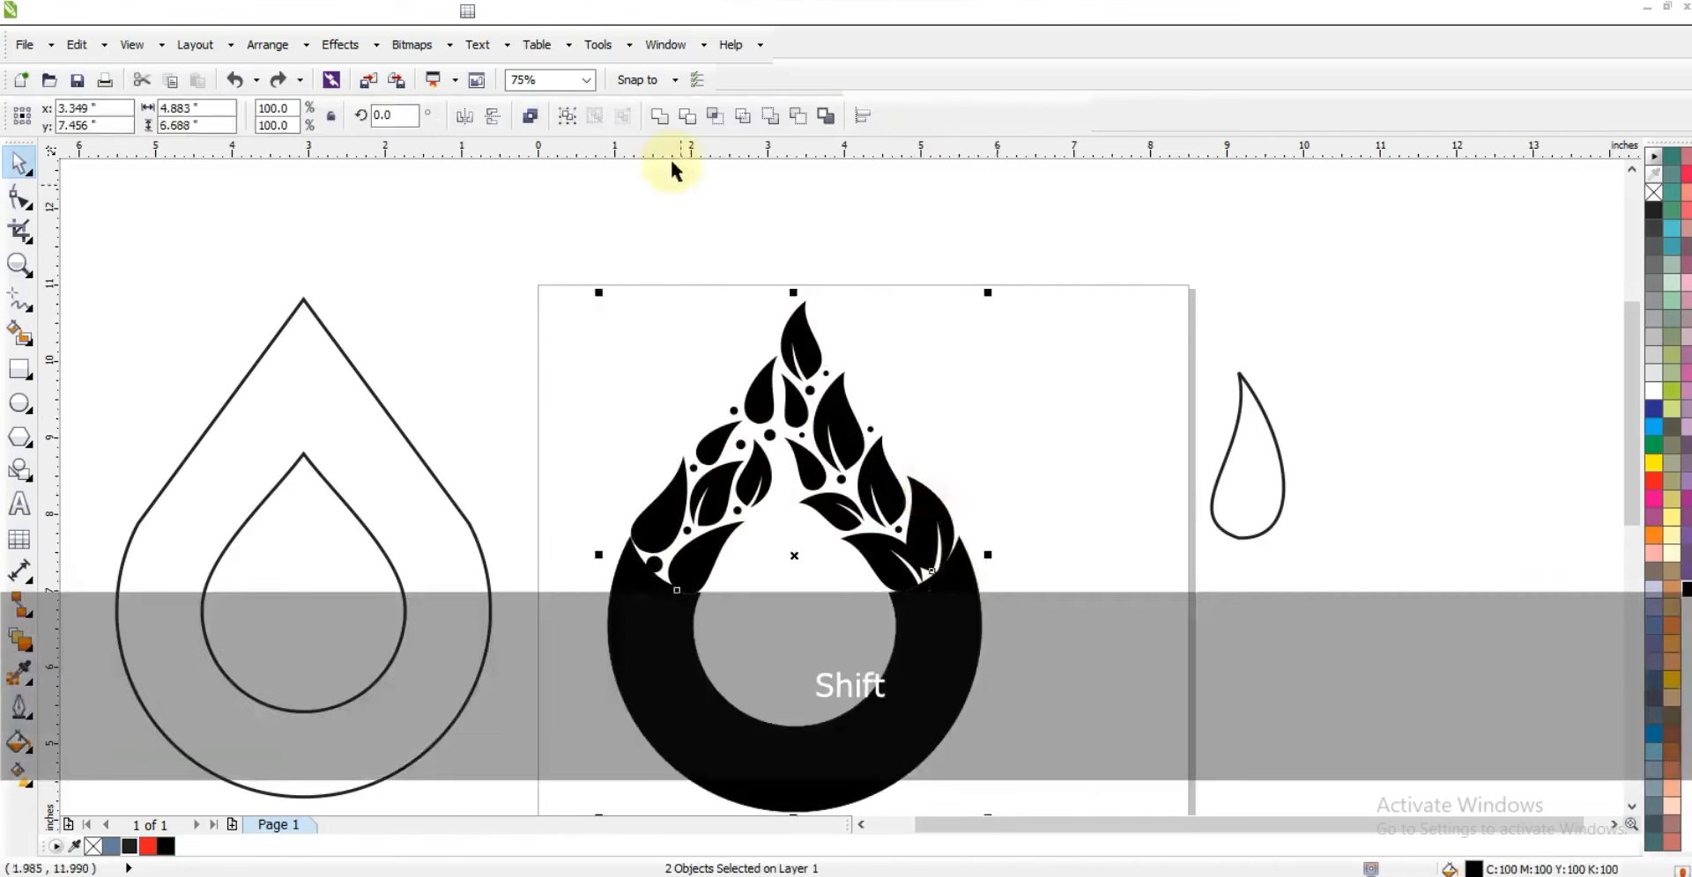
pyautogui.click(662, 115)
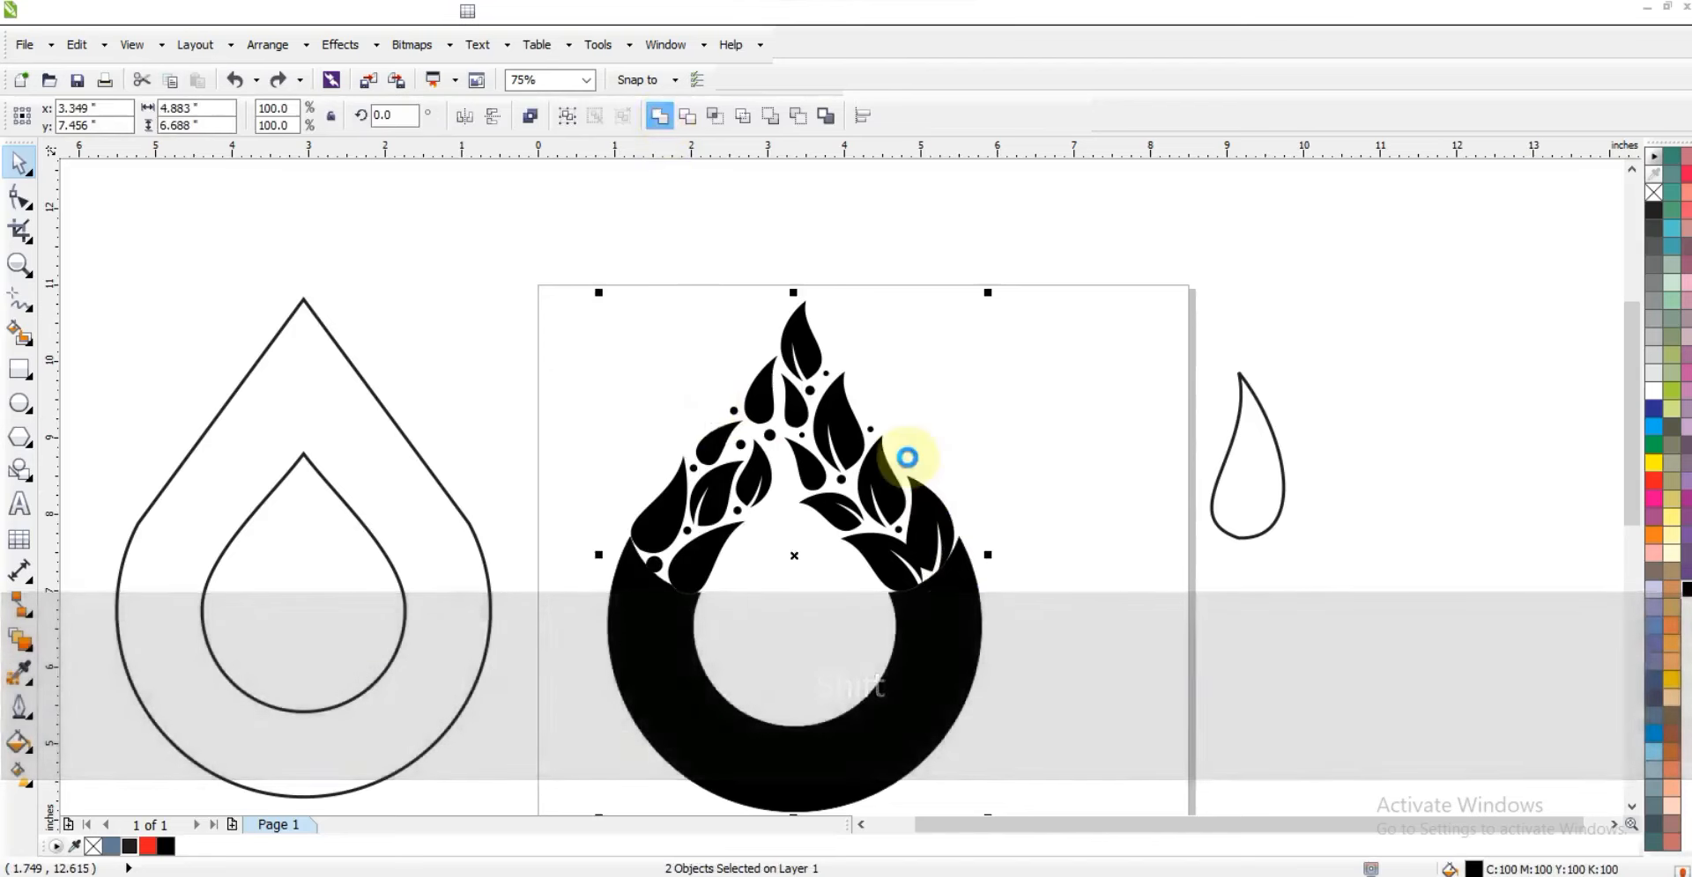
pyautogui.click(1056, 405)
# Delete the spare teardrop and the hollow drop outline beside the page
pyautogui.moveTo(1085, 271); pyautogui.dragTo(1324, 635)
pyautogui.press('Delete')
pyautogui.click(494, 584)
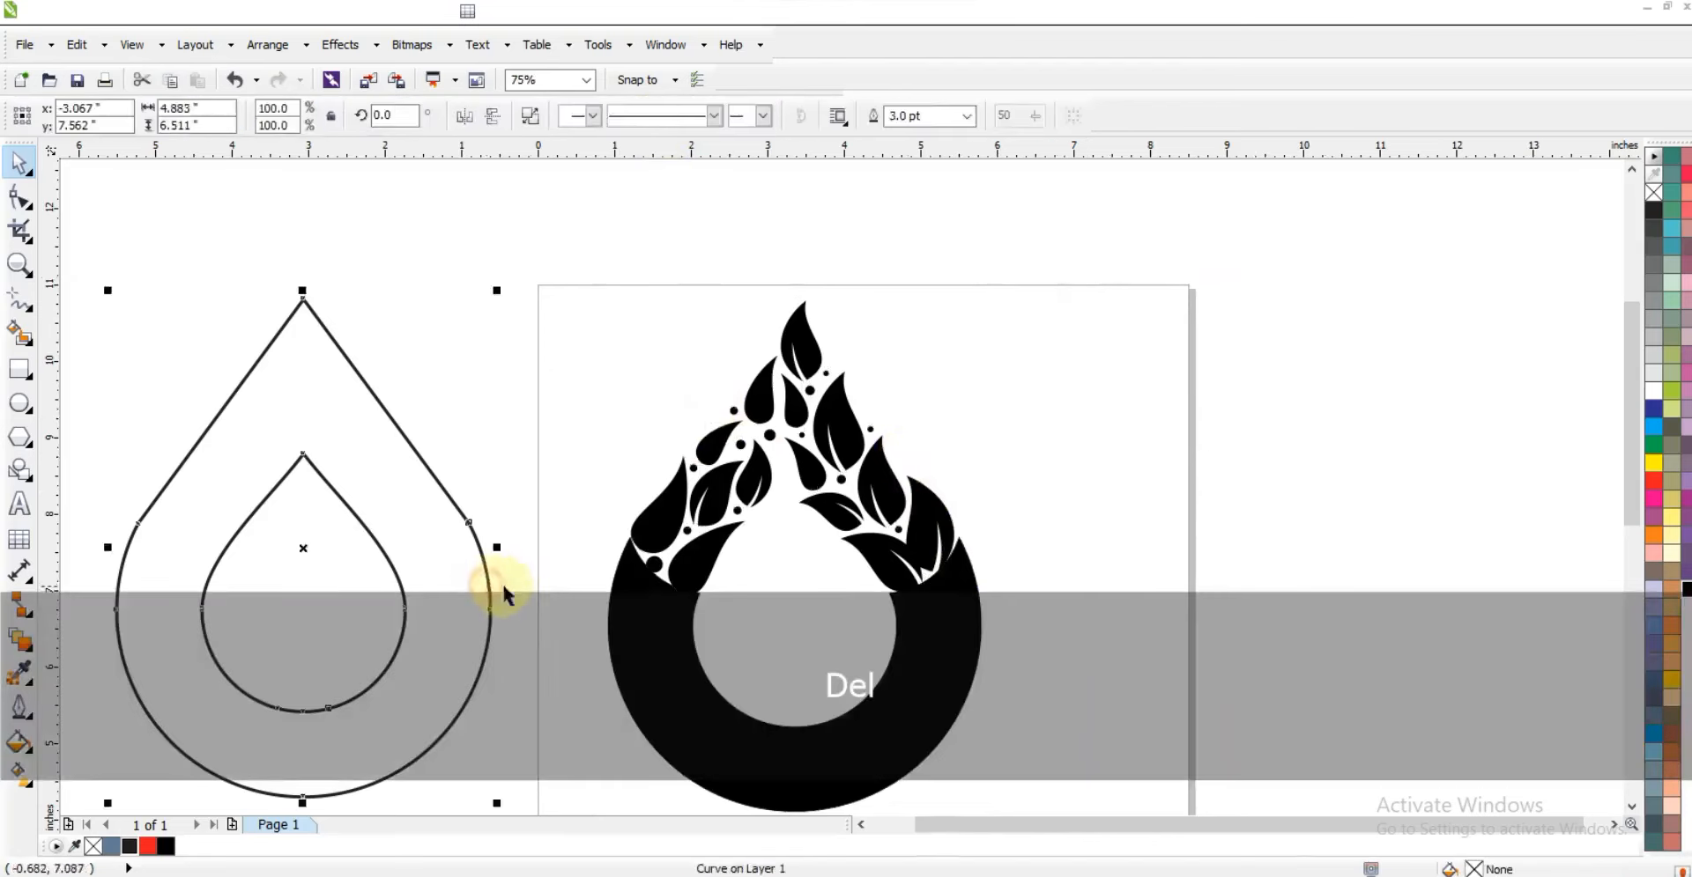
pyautogui.press('Delete')
# Move the finished design to the middle of the page and scale it down to about 4.3 by 5.9 in
pyautogui.press('F3')
pyautogui.press('Escape')
pyautogui.moveTo(944, 574); pyautogui.dragTo(978, 609)
pyautogui.moveTo(1027, 400); pyautogui.dragTo(1018, 415)
pyautogui.click(957, 619)
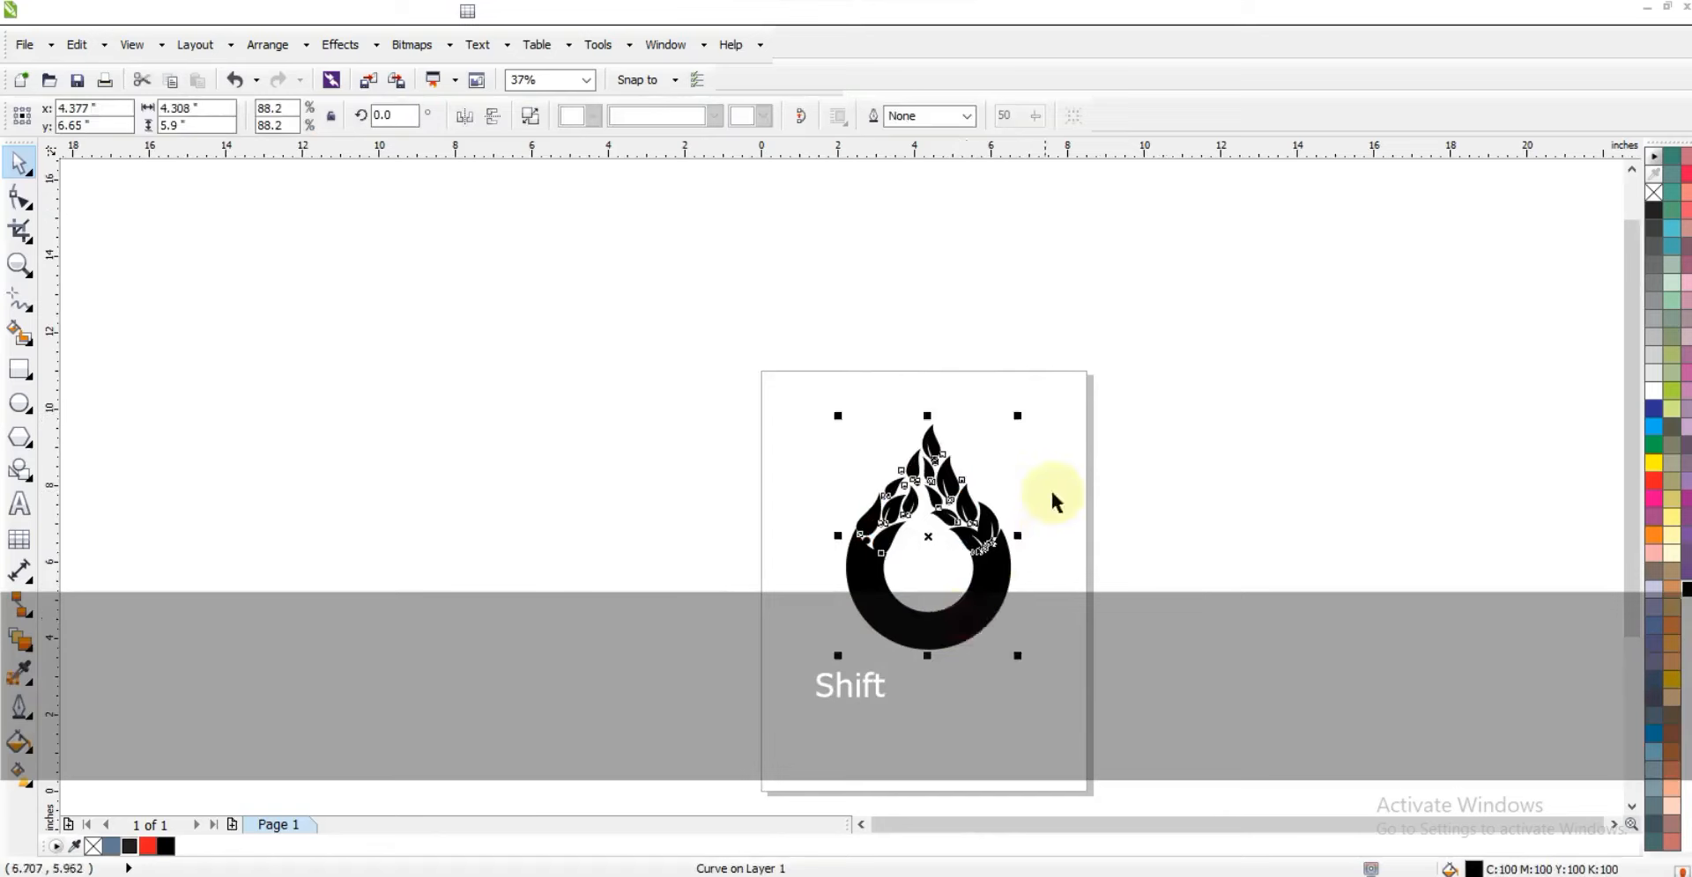
# Fill the whole design with a uniform dark blue, CMYK 100, 69, 27, 9, to add it to the document palette, and undo the fill
pyautogui.hotkey('shift', 'F2')
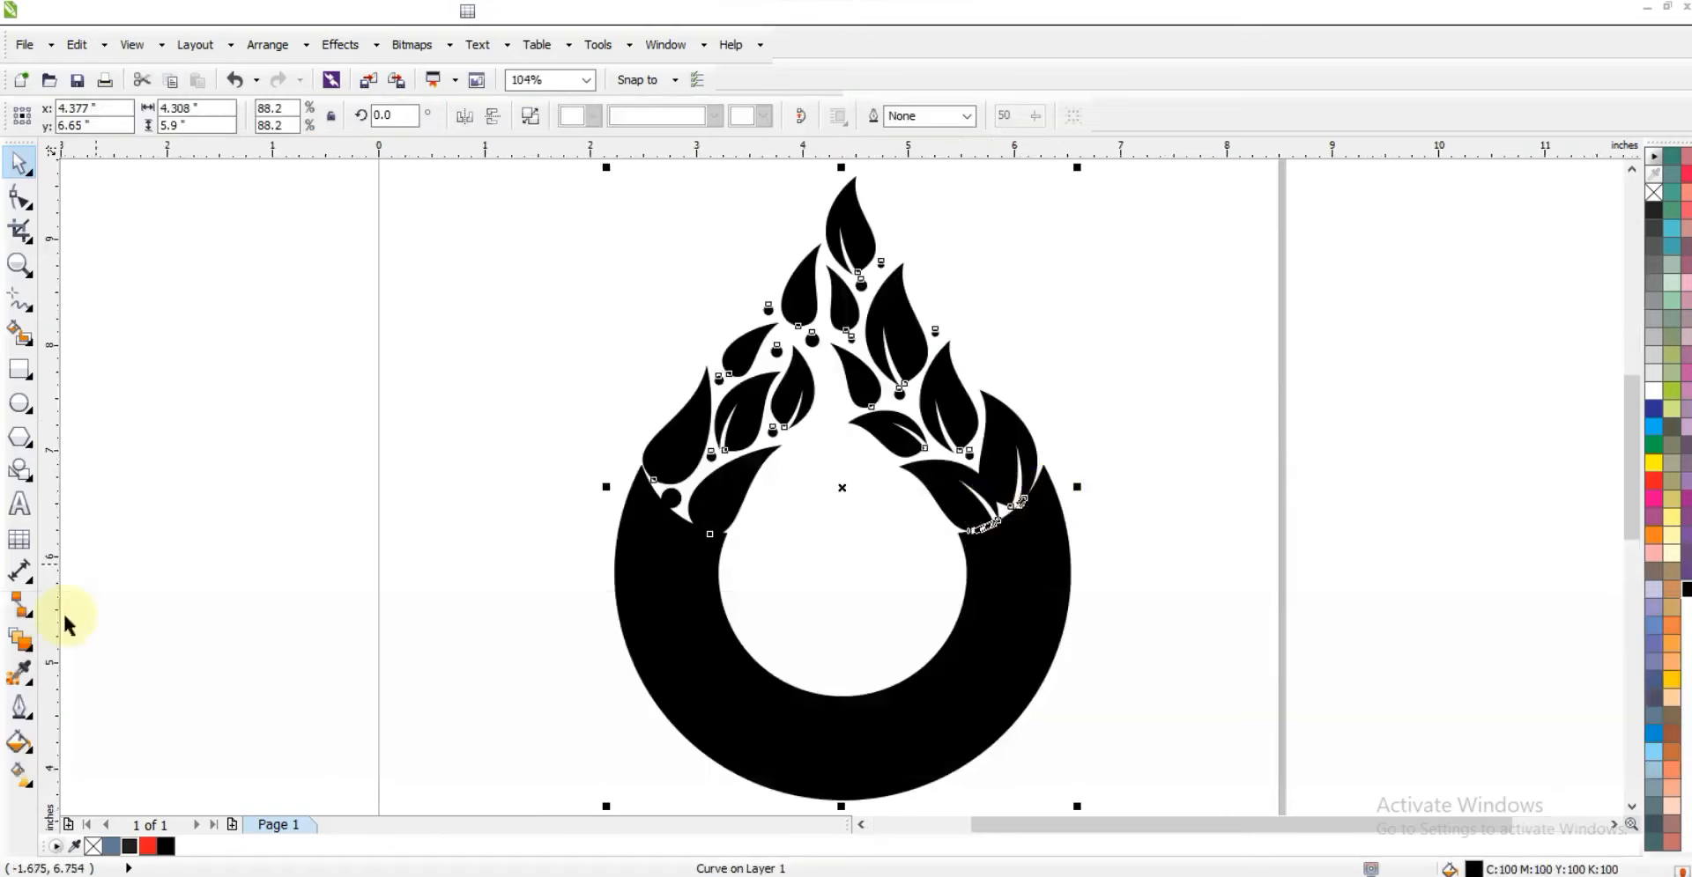
pyautogui.click(32, 756)
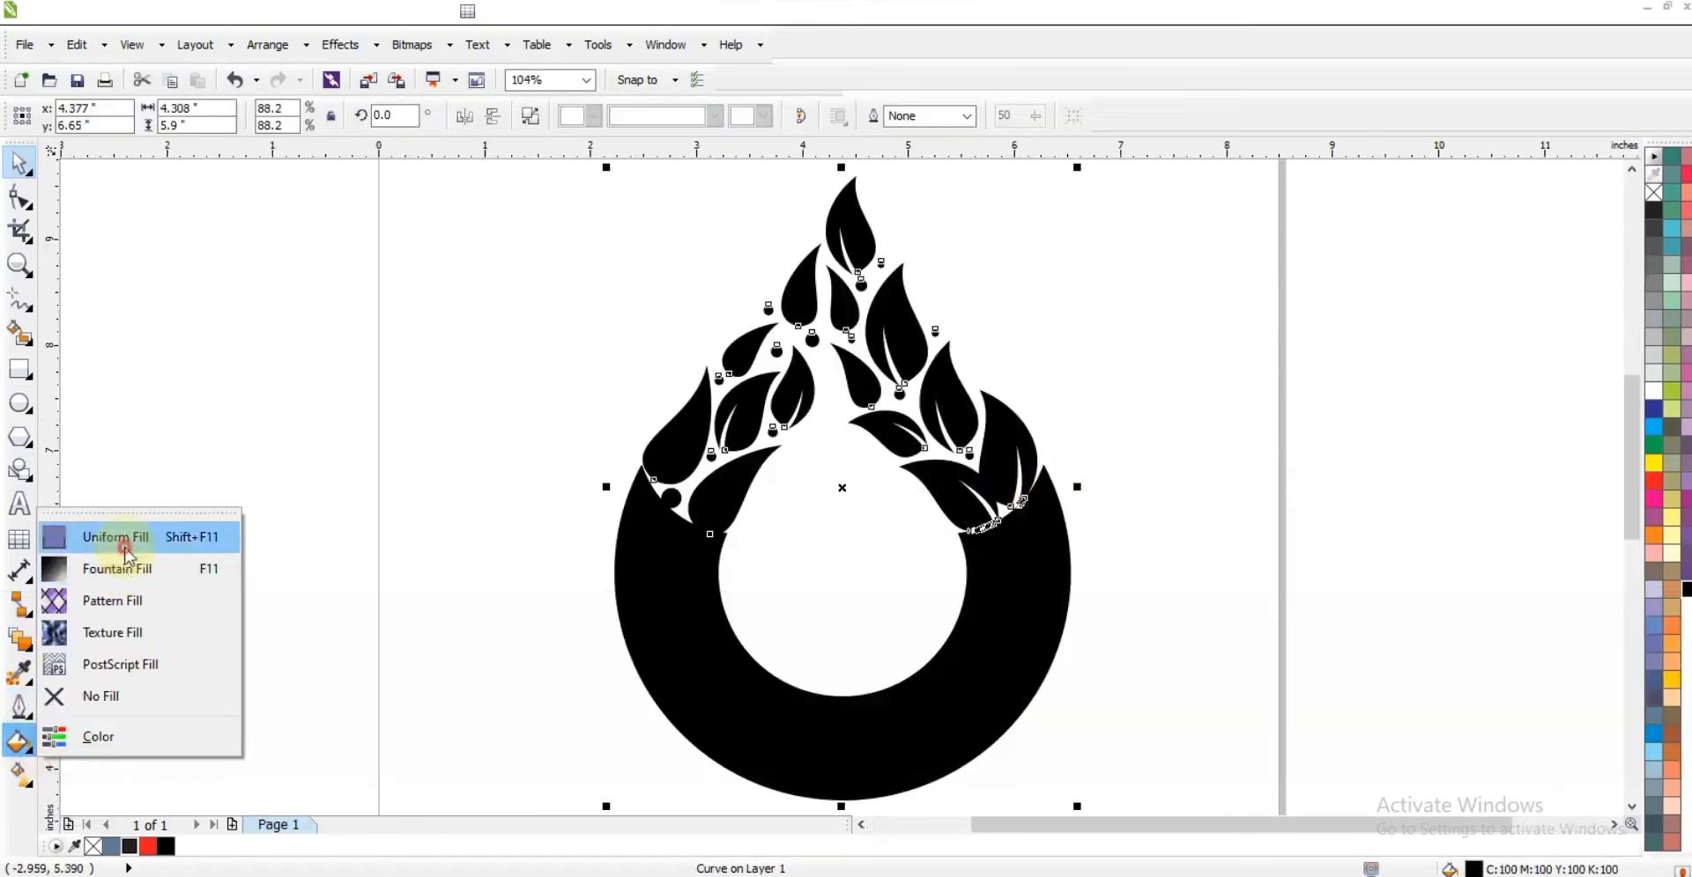
pyautogui.click(88, 534)
pyautogui.click(1022, 301)
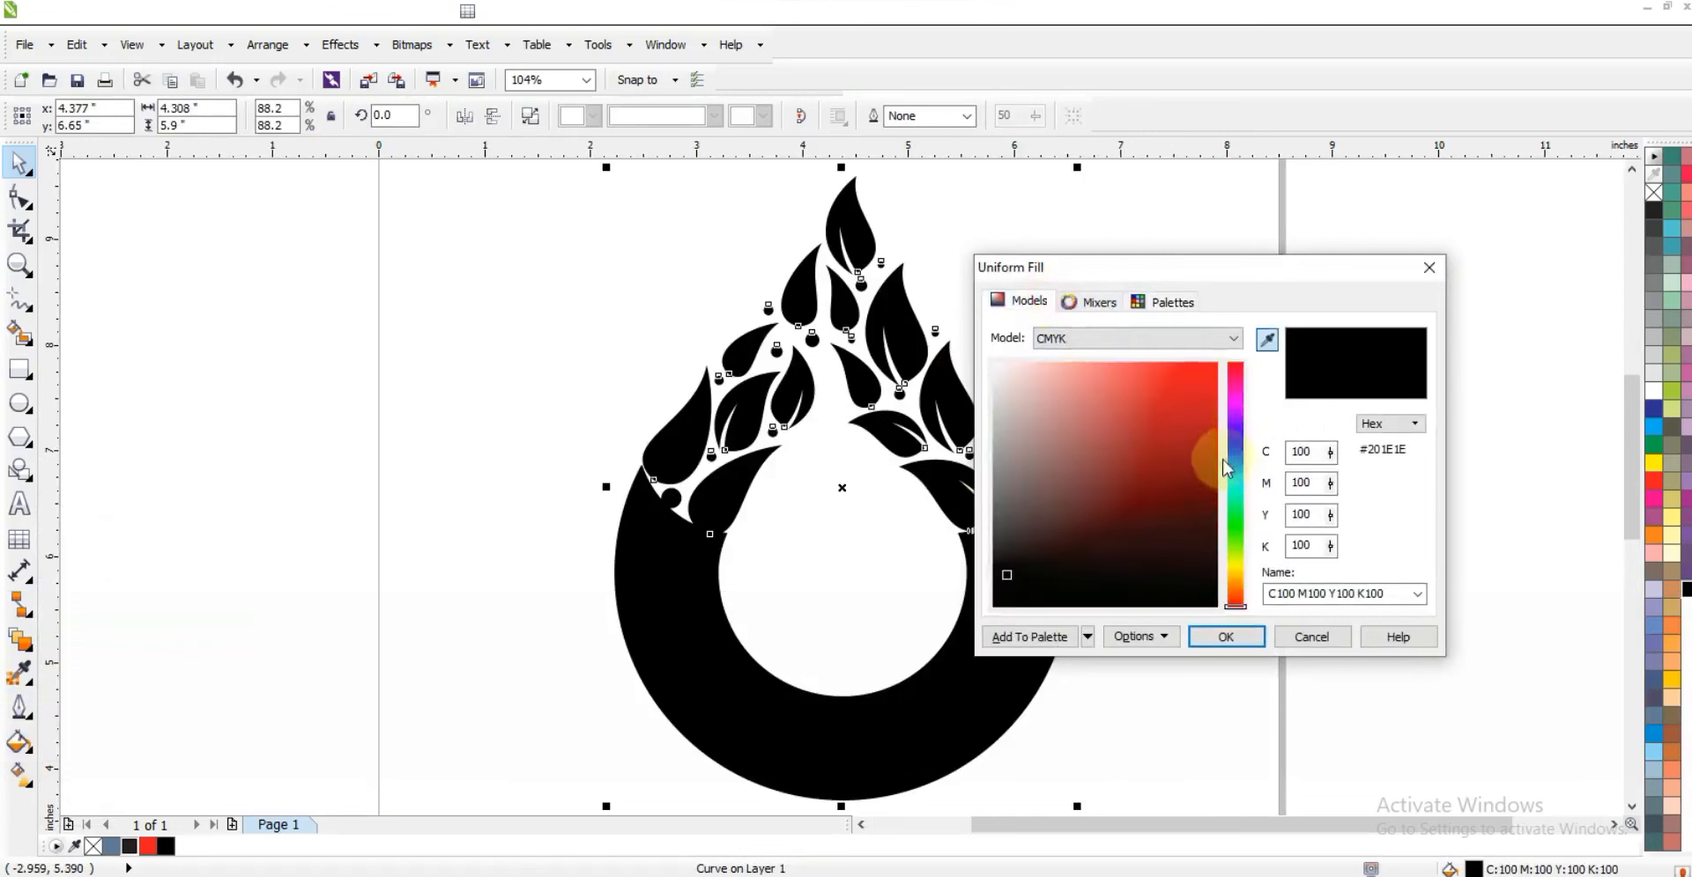
pyautogui.click(1236, 451)
pyautogui.click(1196, 470)
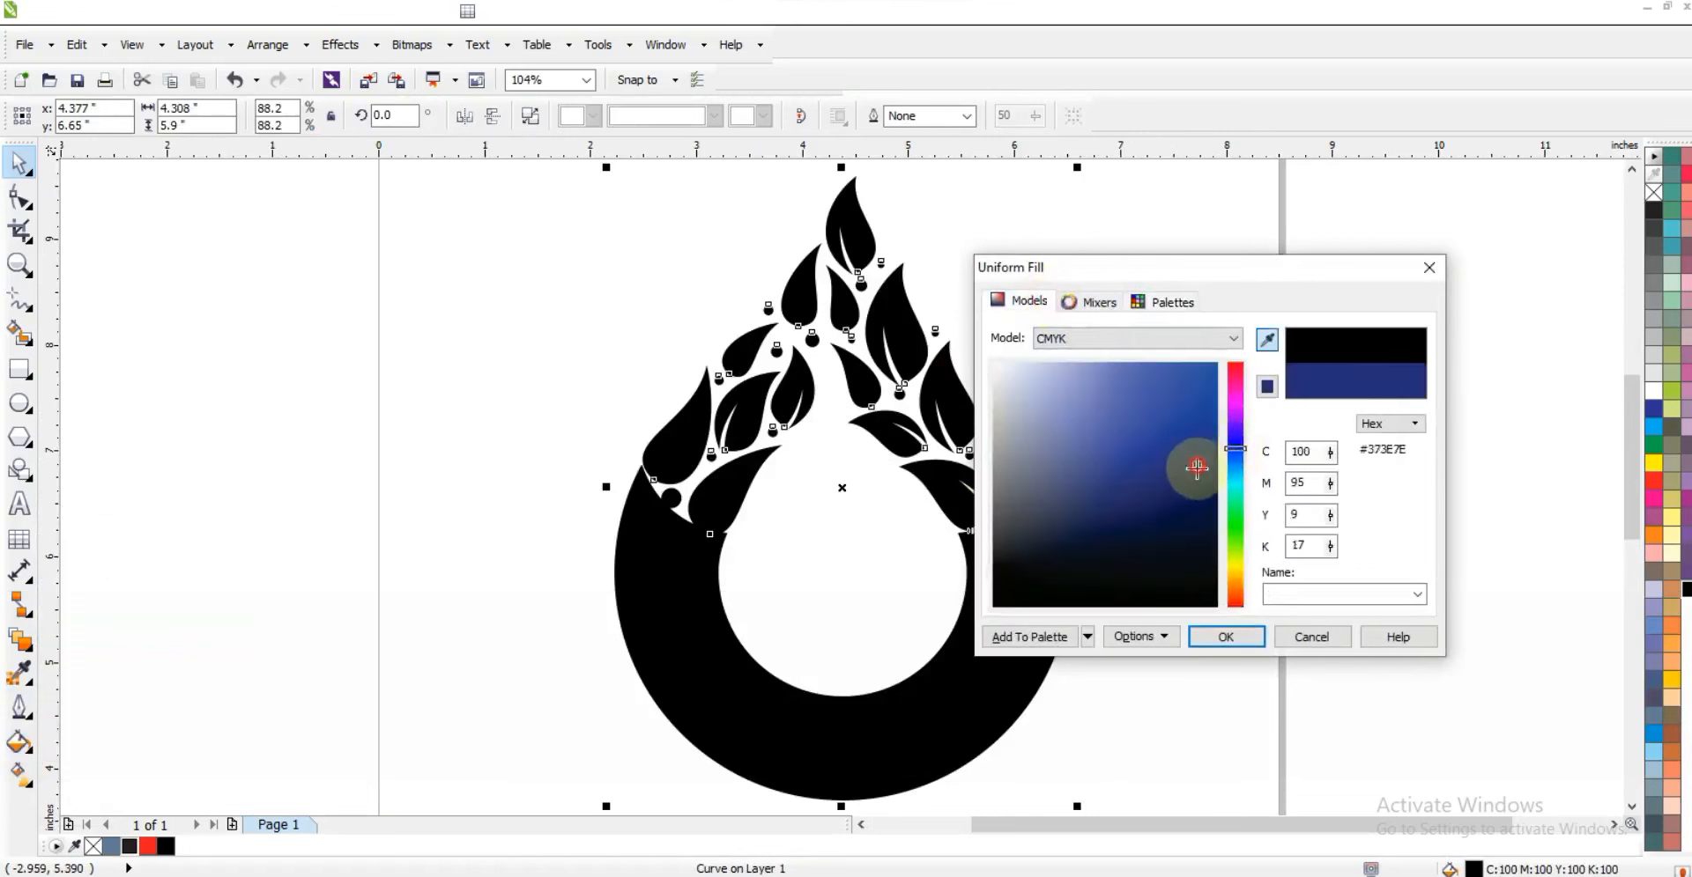
pyautogui.moveTo(1236, 454); pyautogui.dragTo(1236, 471)
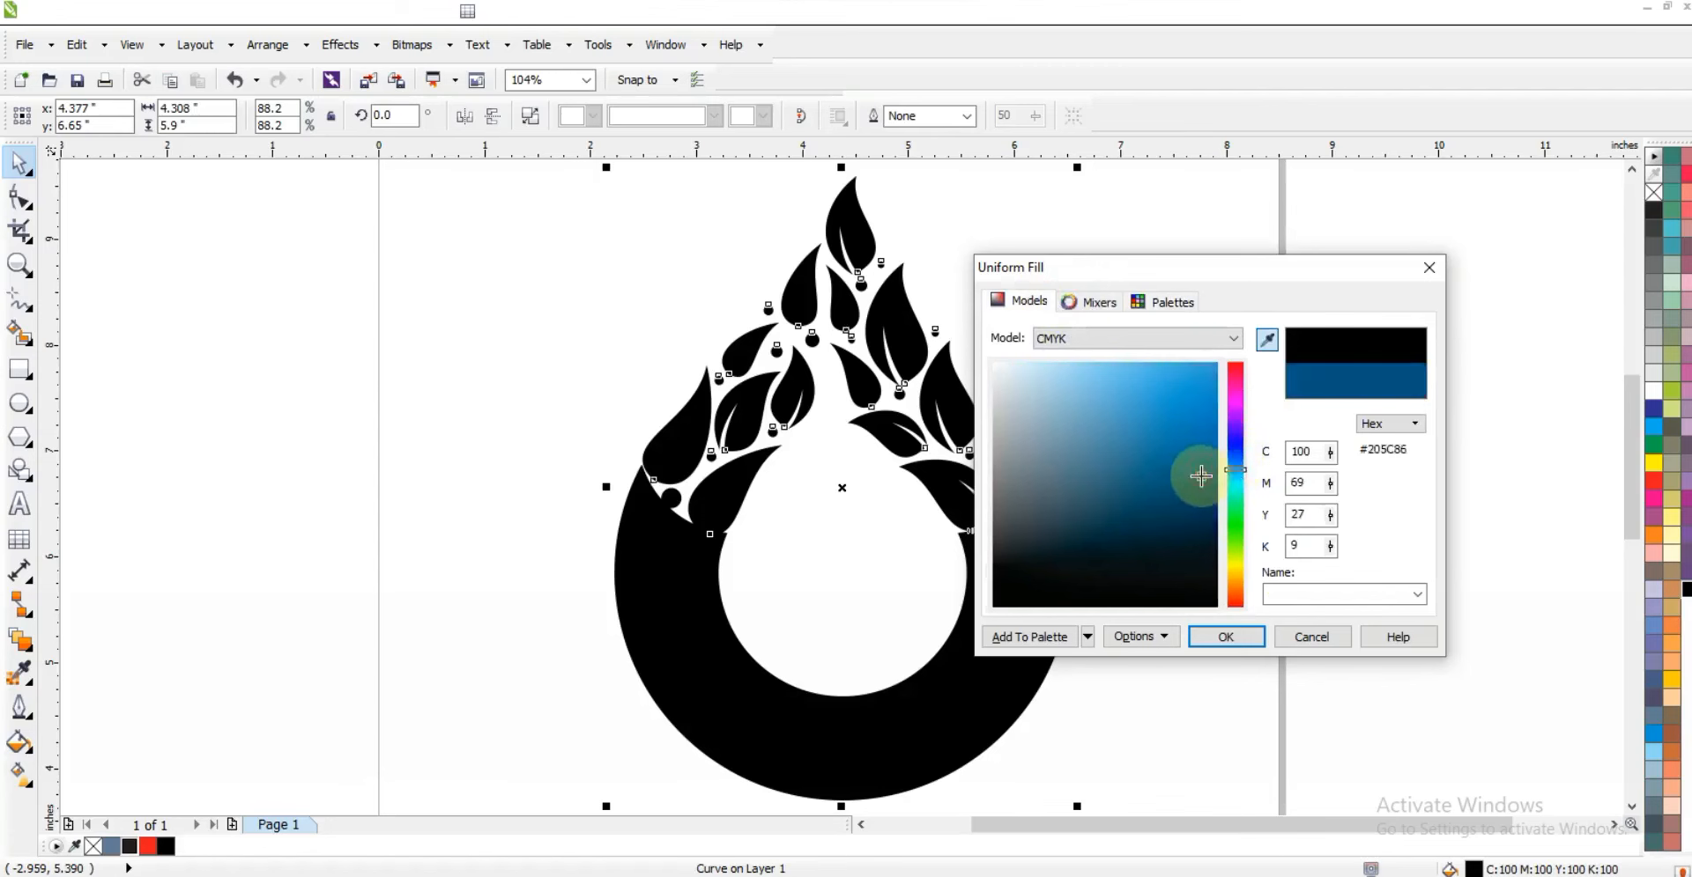
pyautogui.click(1237, 638)
pyautogui.press('z')
pyautogui.hotkey('ctrl', 'z')
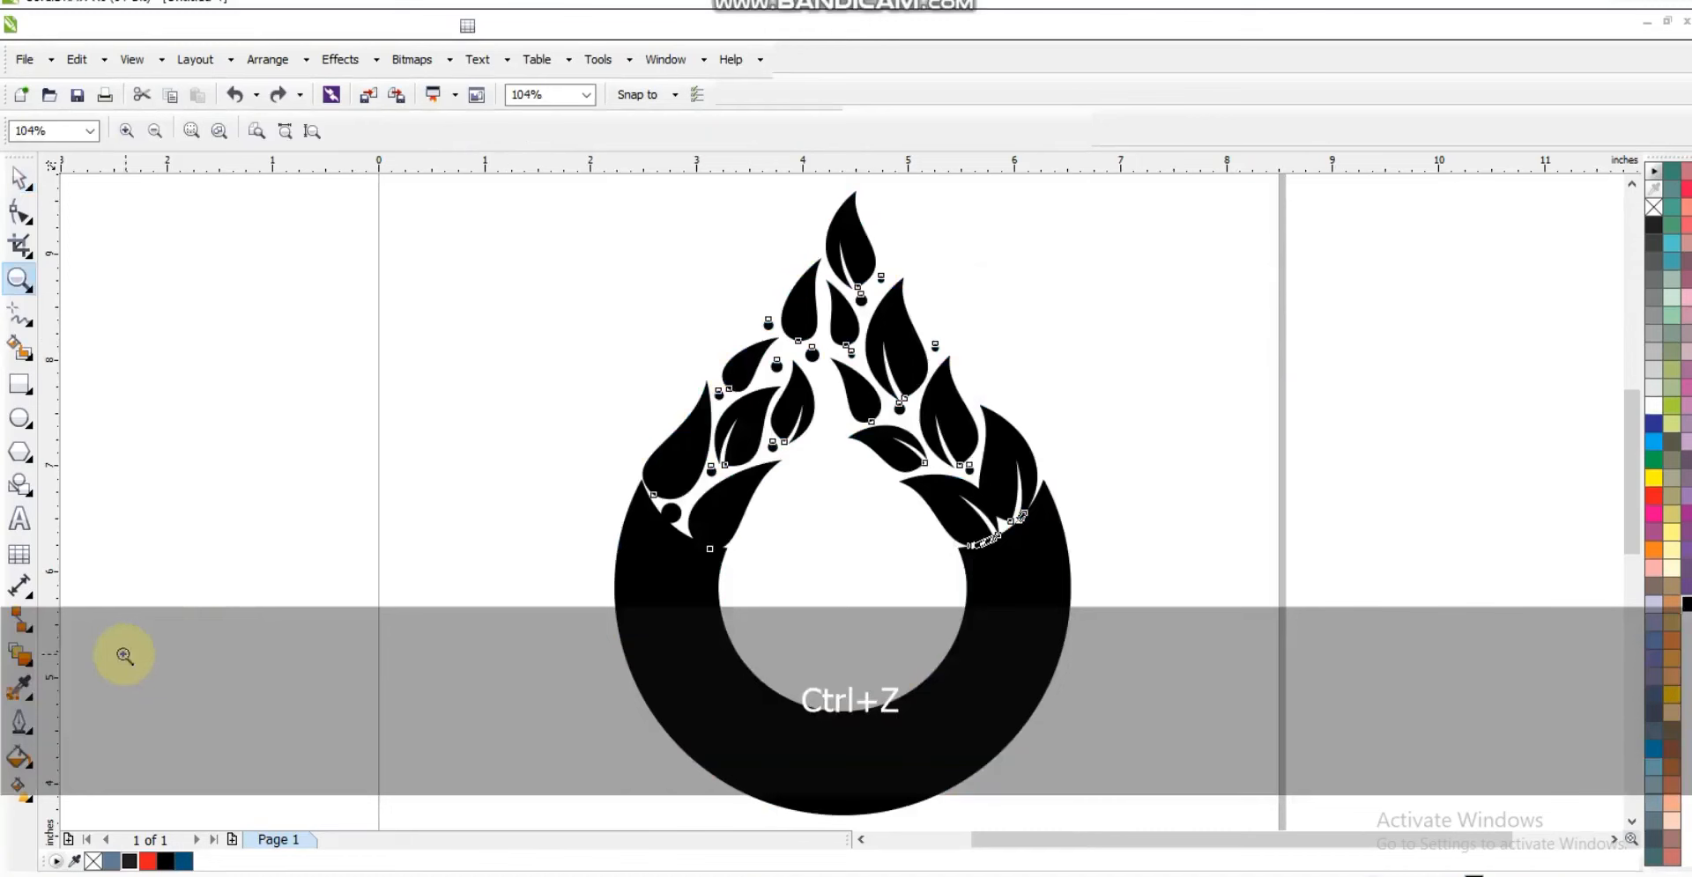
# Fill the design with a uniform bright leaf green to add it to the document palette, and undo the fill
pyautogui.click(19, 758)
pyautogui.click(113, 553)
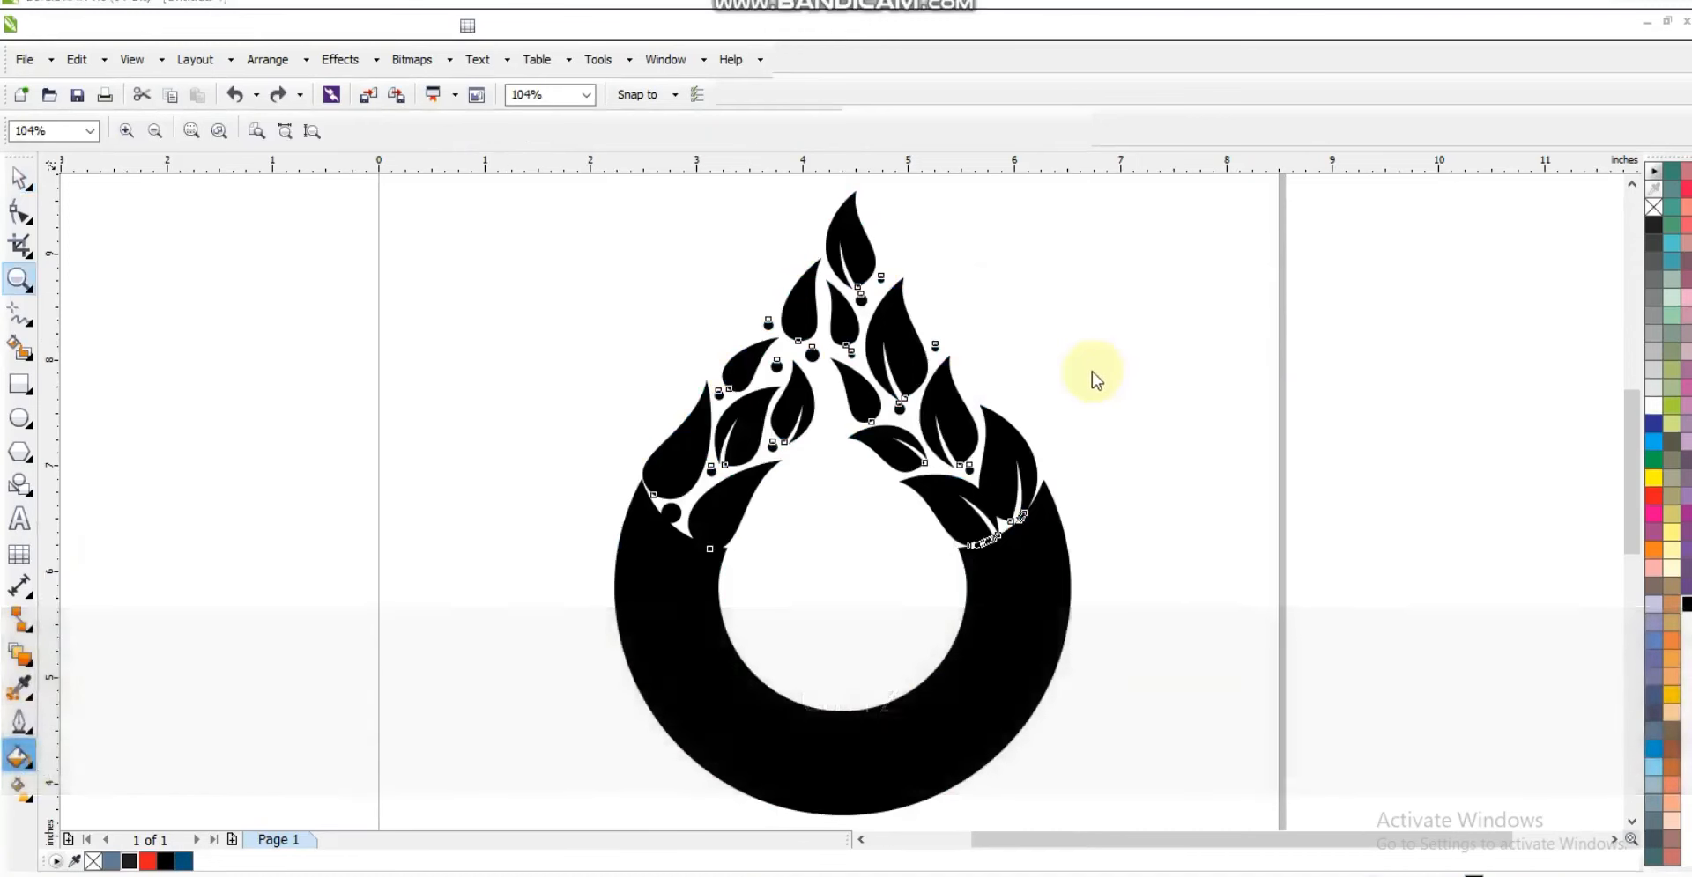
pyautogui.click(1013, 314)
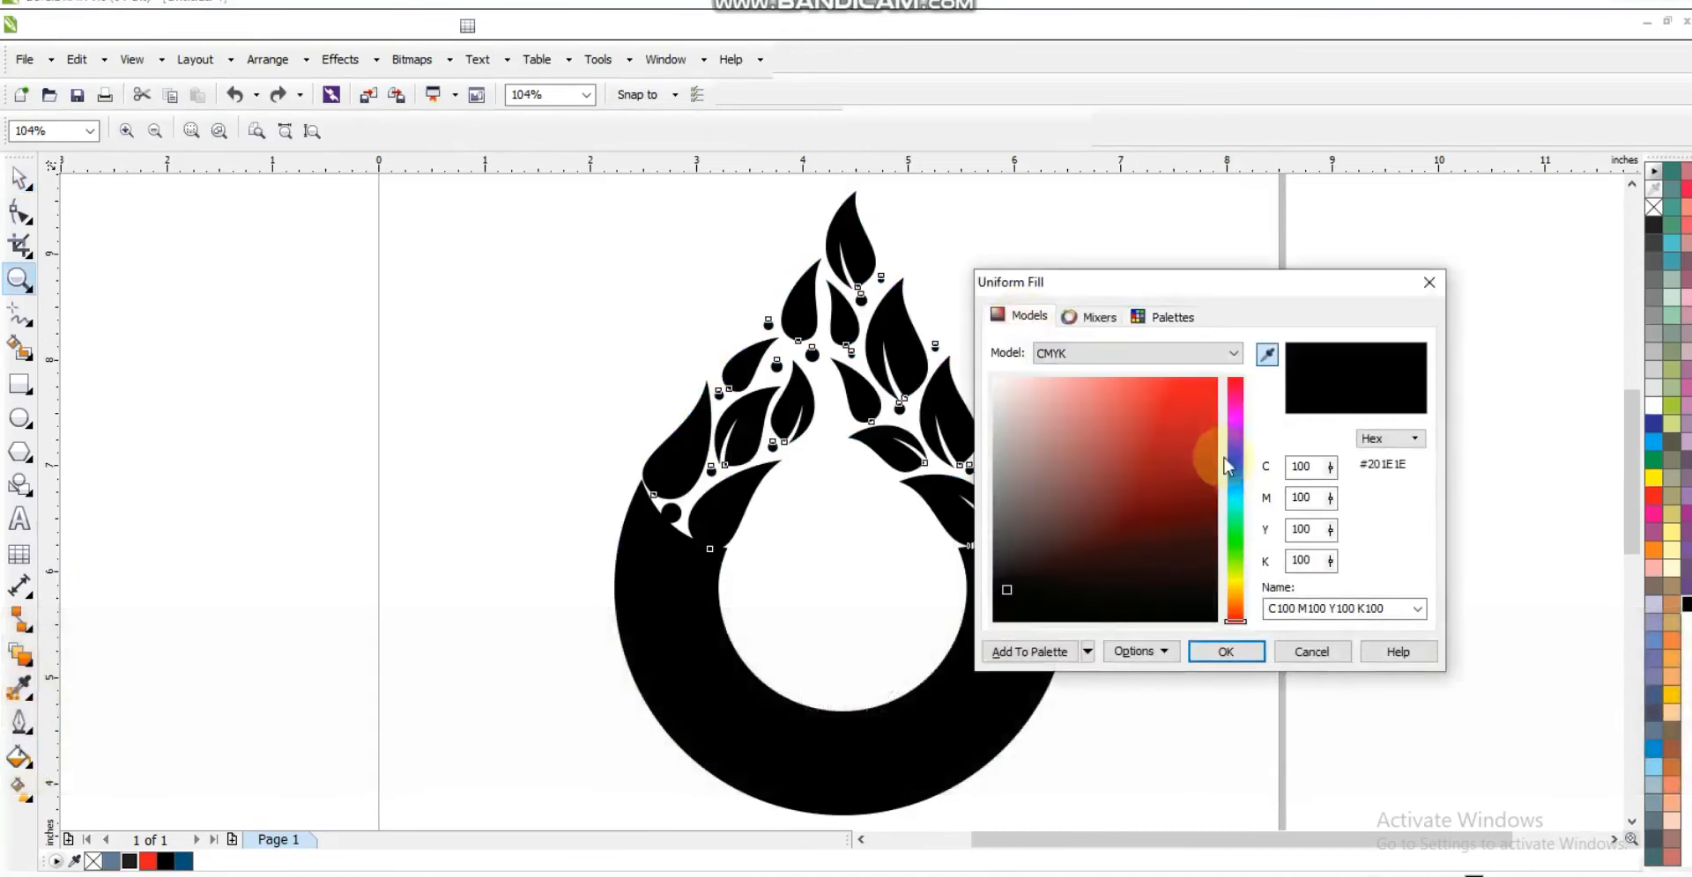
pyautogui.click(1237, 545)
pyautogui.click(1200, 509)
pyautogui.click(1189, 381)
pyautogui.click(1223, 651)
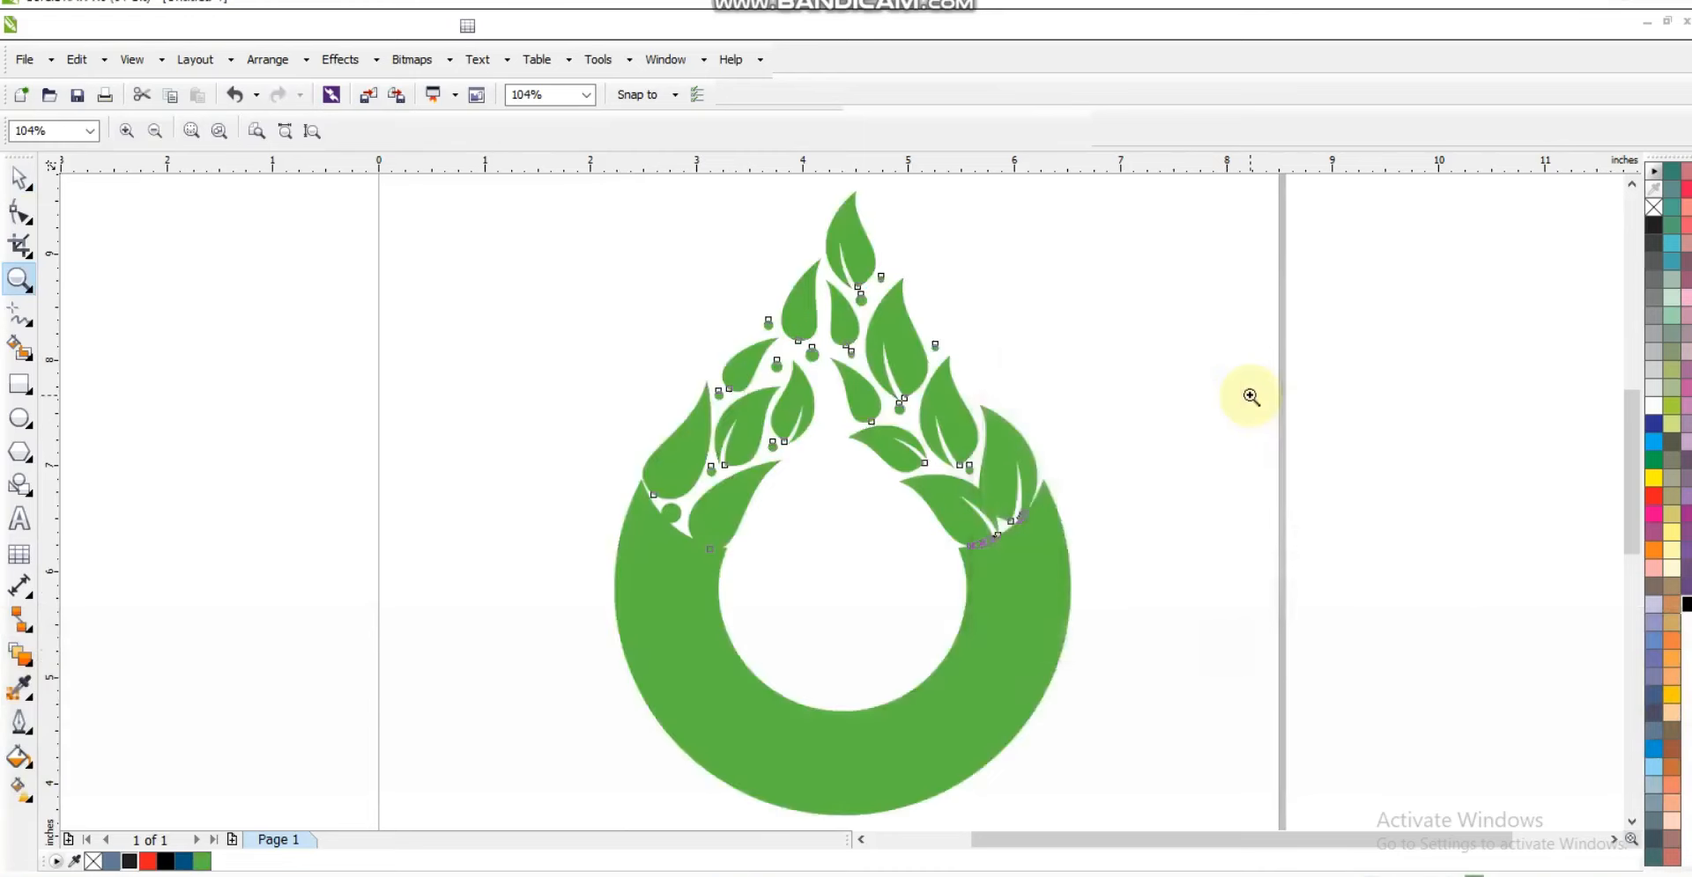
pyautogui.hotkey('ctrl', 'z')
pyautogui.click(20, 178)
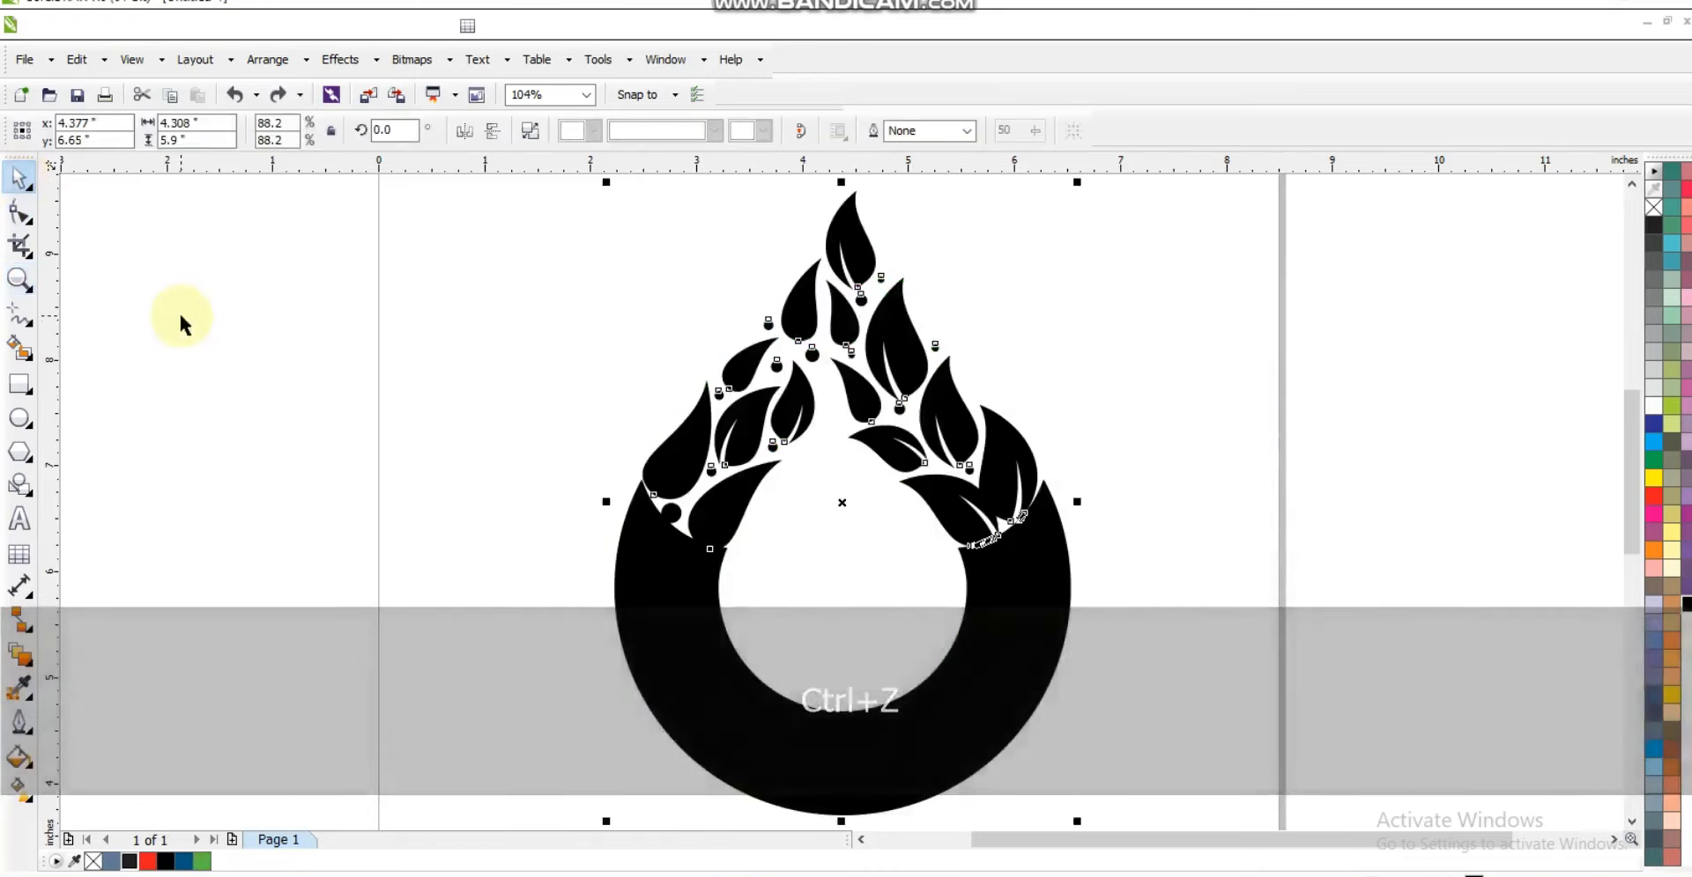
# Apply a linear gradient to the design from dark blue at the ring's lower left to green near the inner right leaves
pyautogui.click(184, 861)
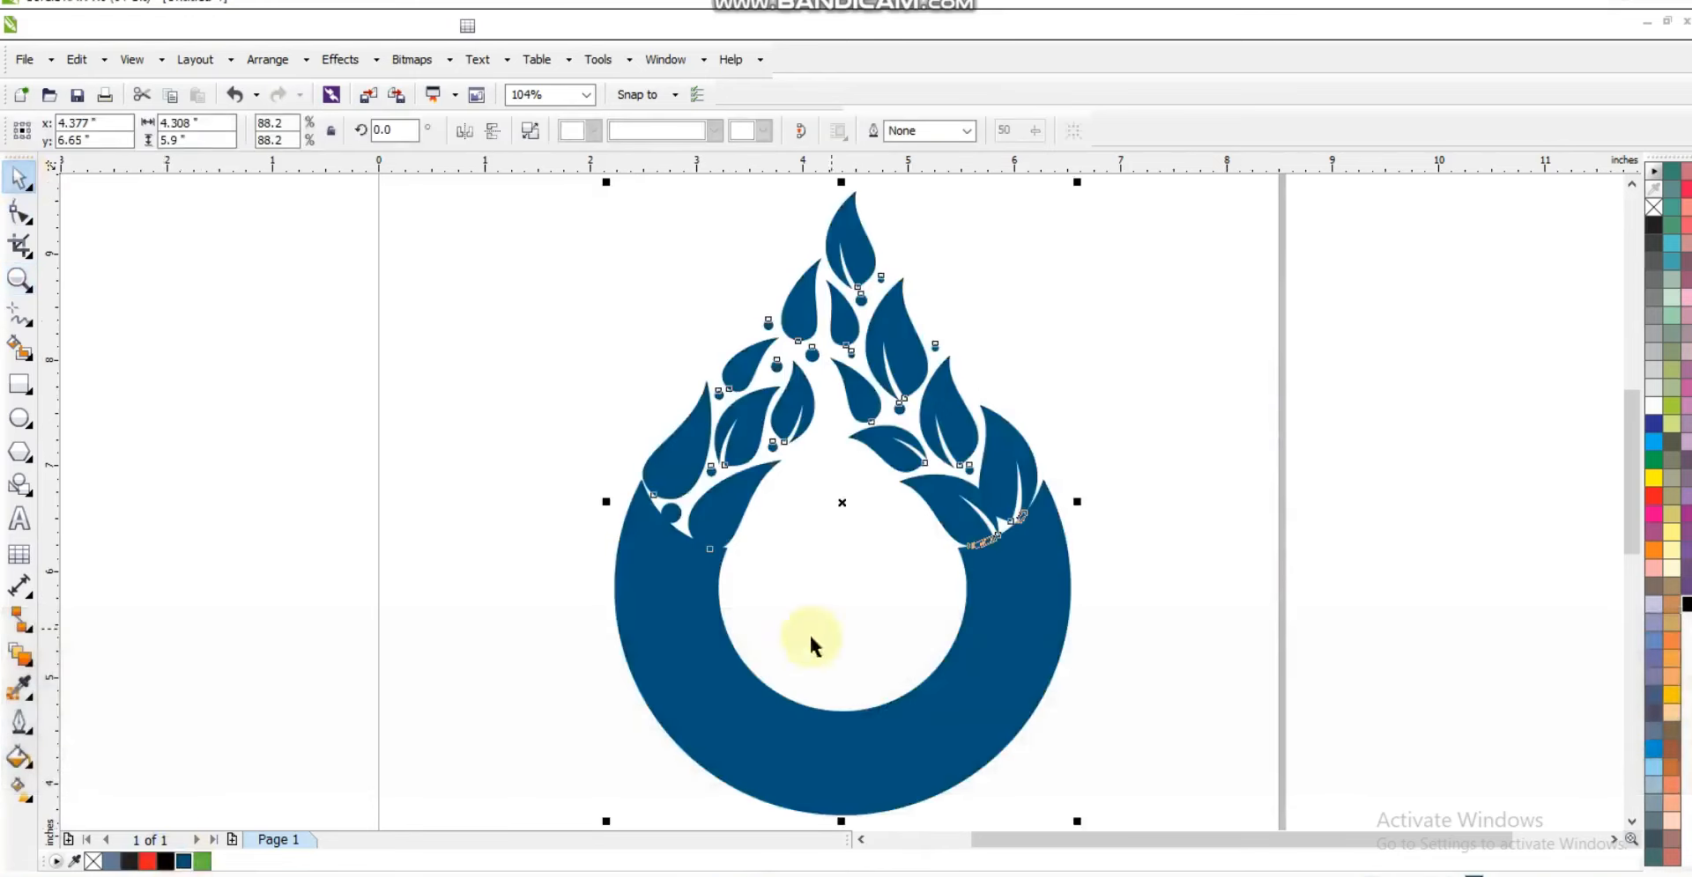
pyautogui.press('g')
pyautogui.moveTo(672, 702); pyautogui.dragTo(811, 501)
pyautogui.moveTo(211, 861); pyautogui.dragTo(881, 421)
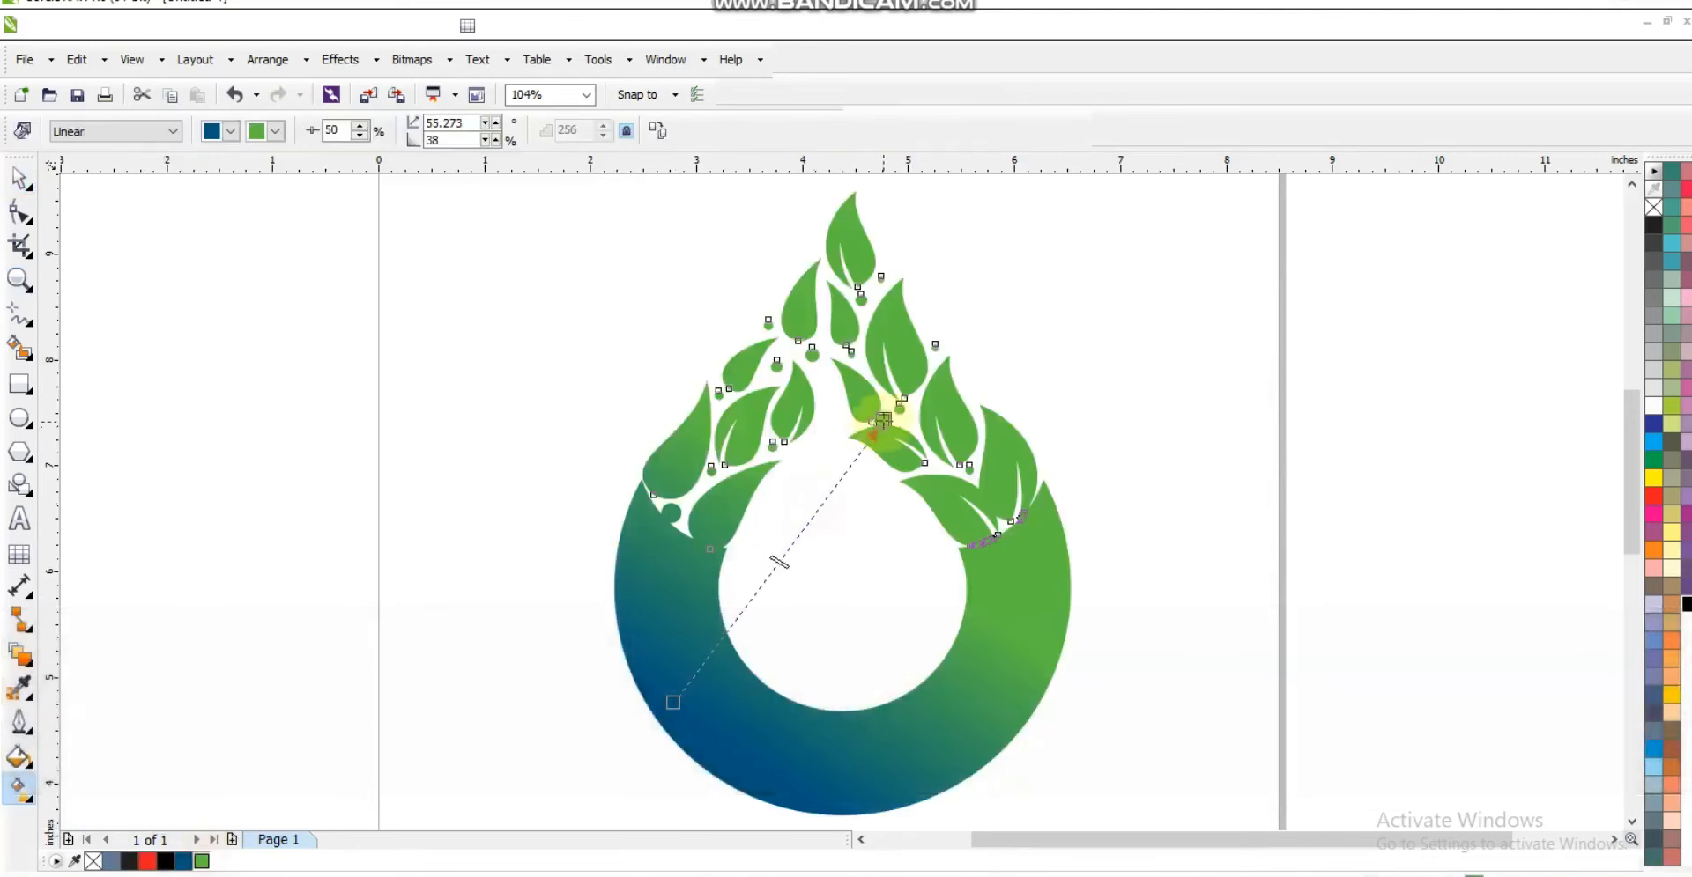
# Reposition the gradient's start point near the ring's lower-left edge, recolor it Cyan, and set the gradient midpoint to 63%
pyautogui.moveTo(672, 702); pyautogui.dragTo(615, 737)
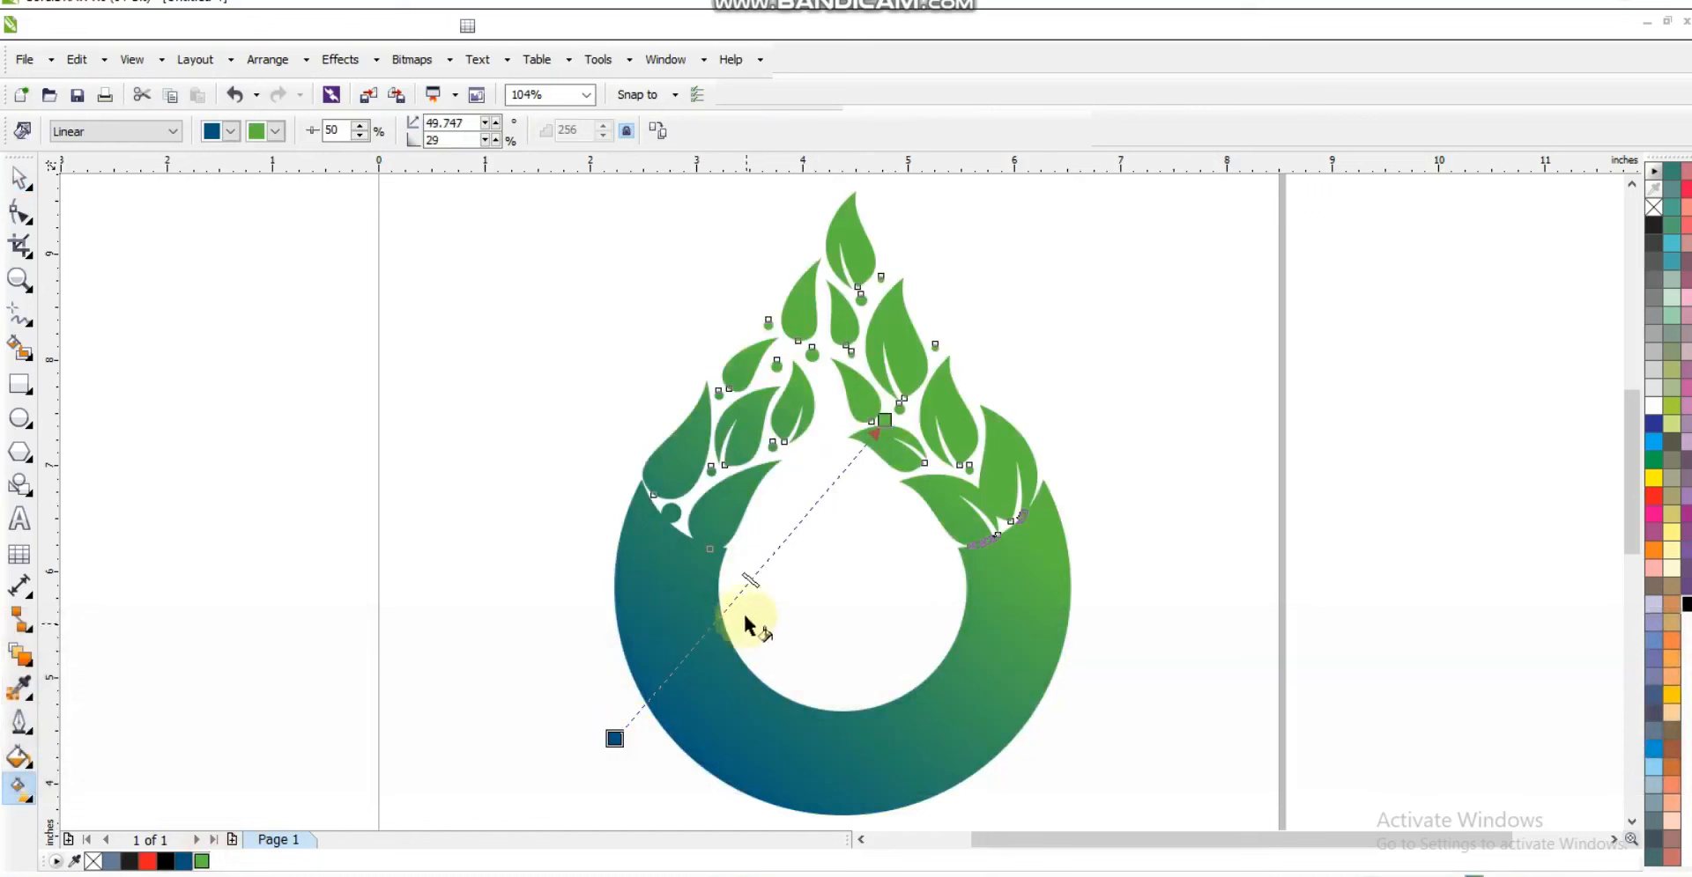
pyautogui.moveTo(767, 568); pyautogui.dragTo(763, 565)
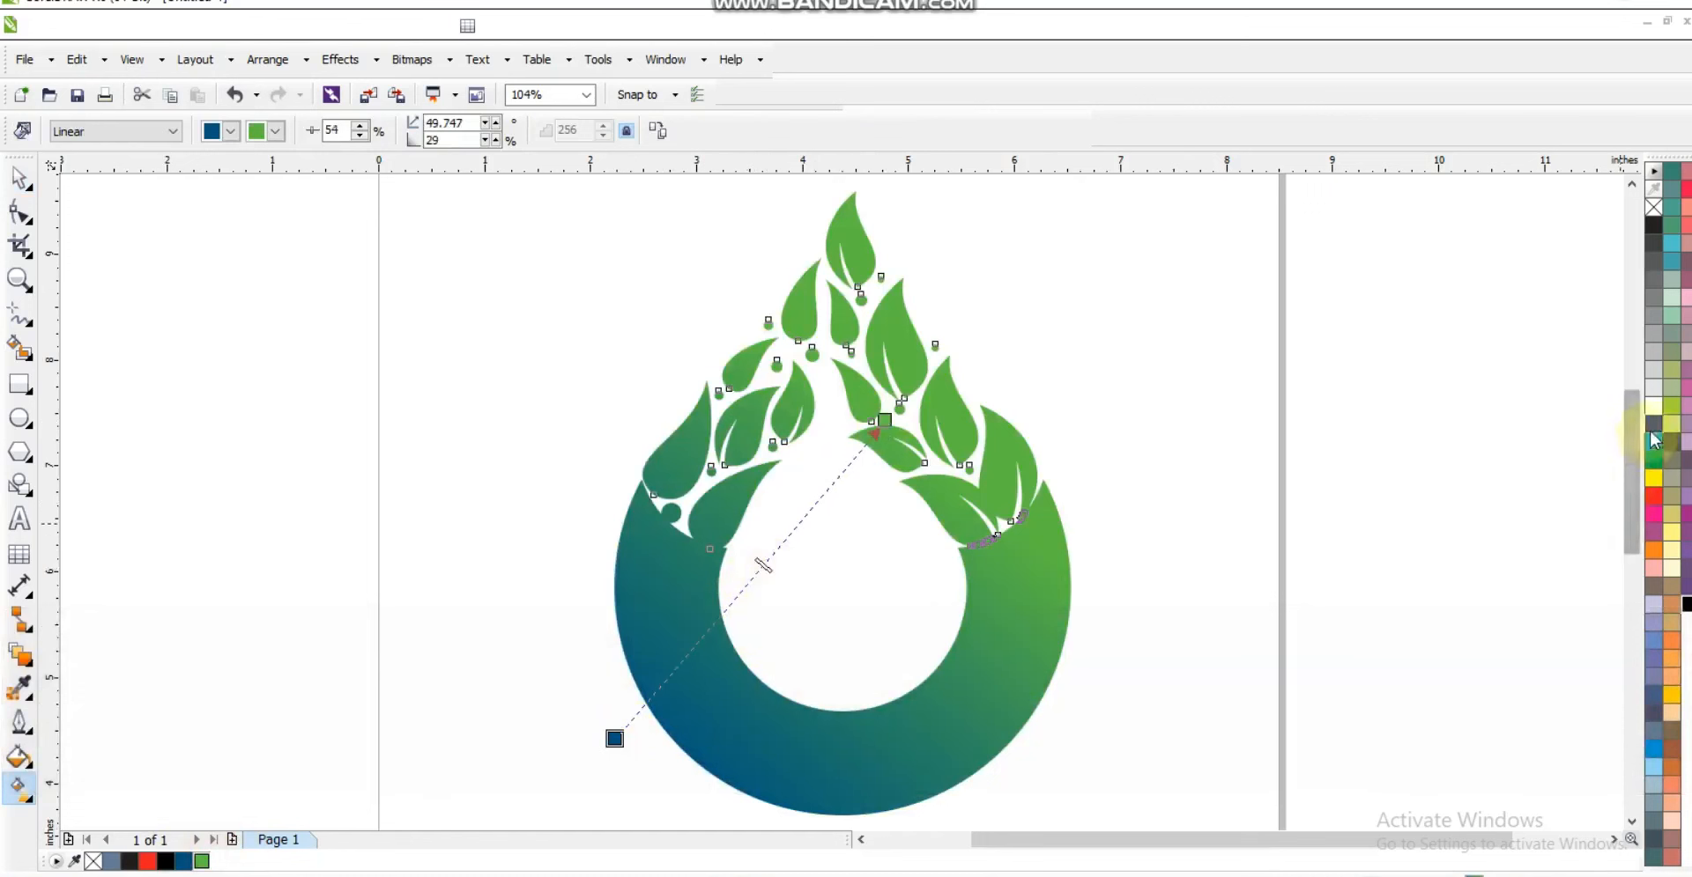
pyautogui.moveTo(668, 703)
pyautogui.mouseDown()
pyautogui.moveTo(615, 738)
pyautogui.moveTo(645, 707)
pyautogui.mouseUp()
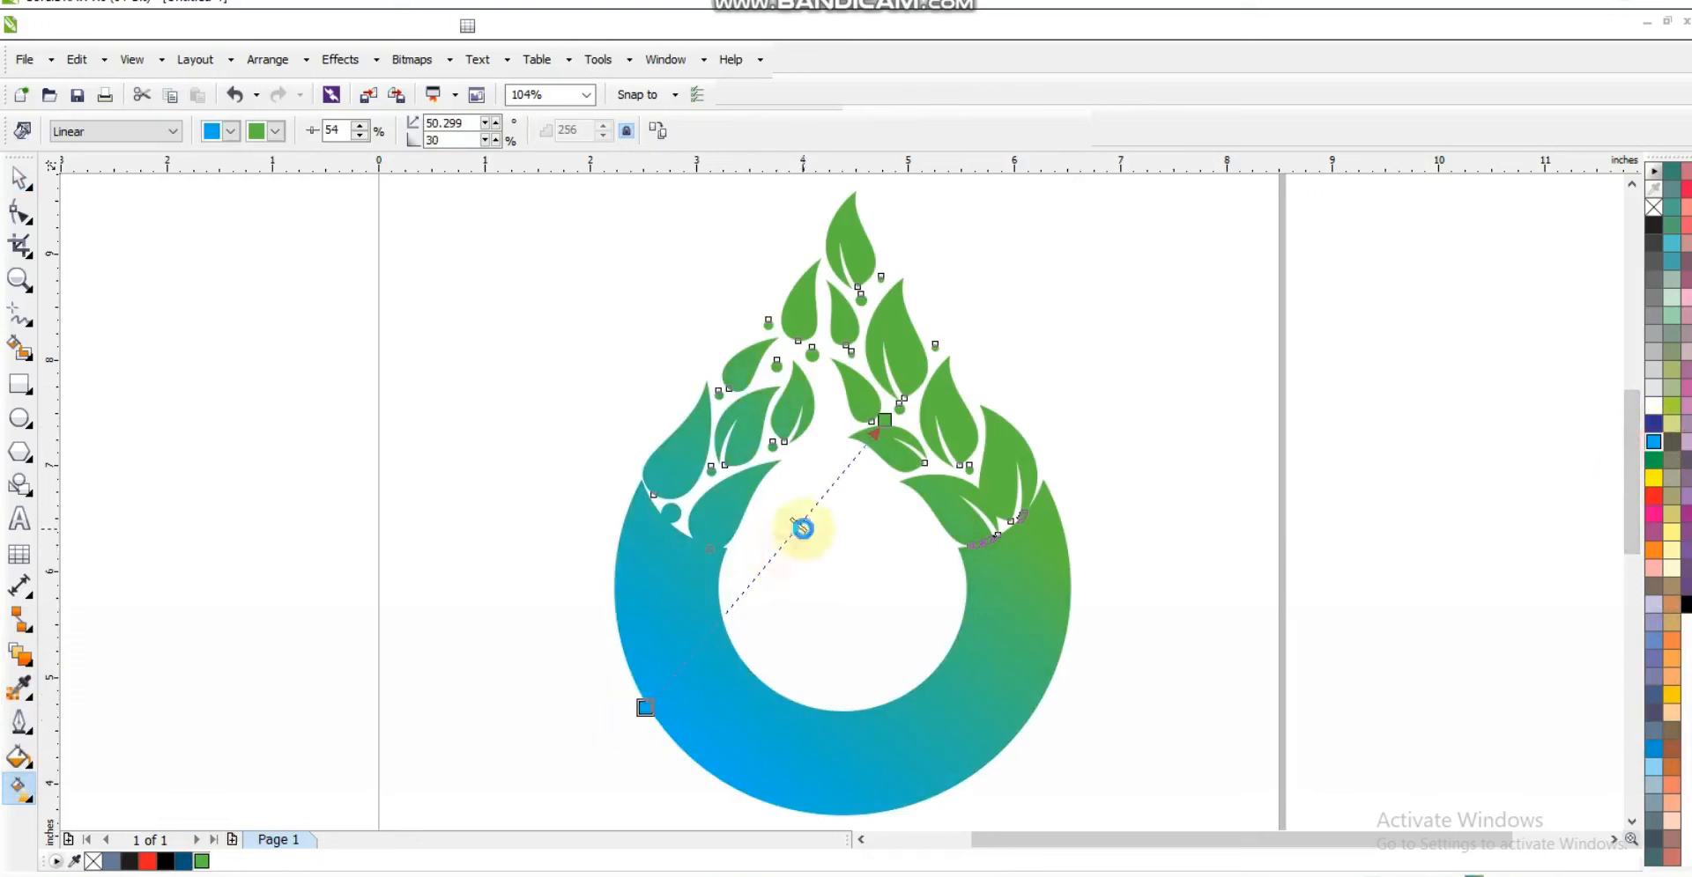
# Change the gradient's start color to a deeper blue, CMYK 81, 34, 0, 0, and shift its start slightly outward with the midpoint at 70%
pyautogui.click(230, 131)
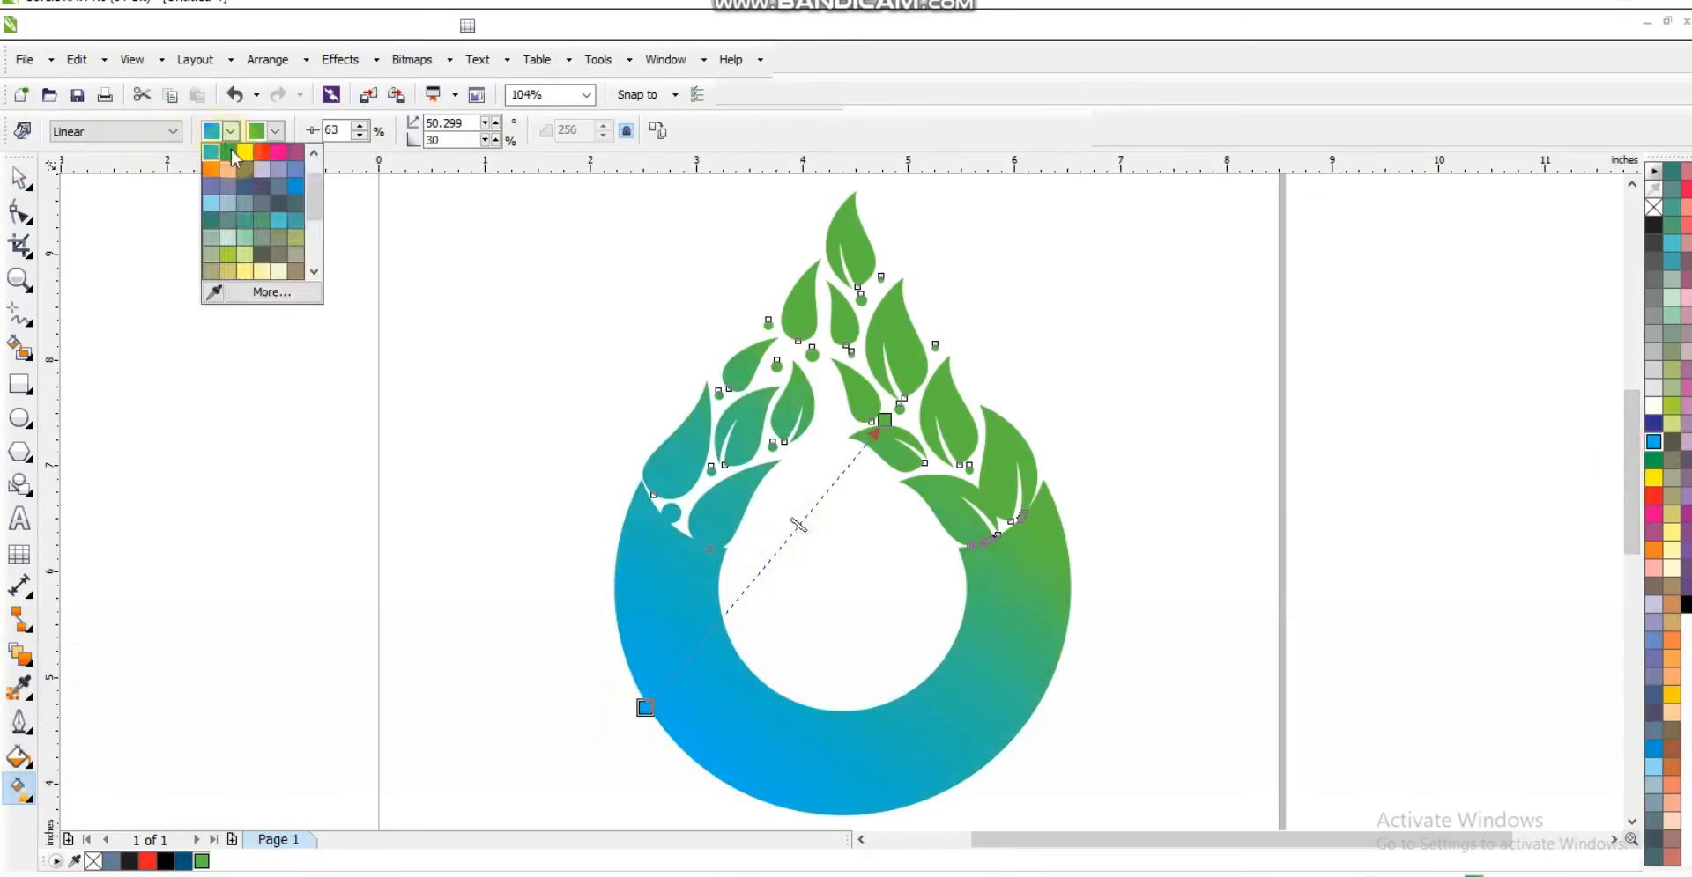
pyautogui.click(257, 294)
pyautogui.click(1039, 319)
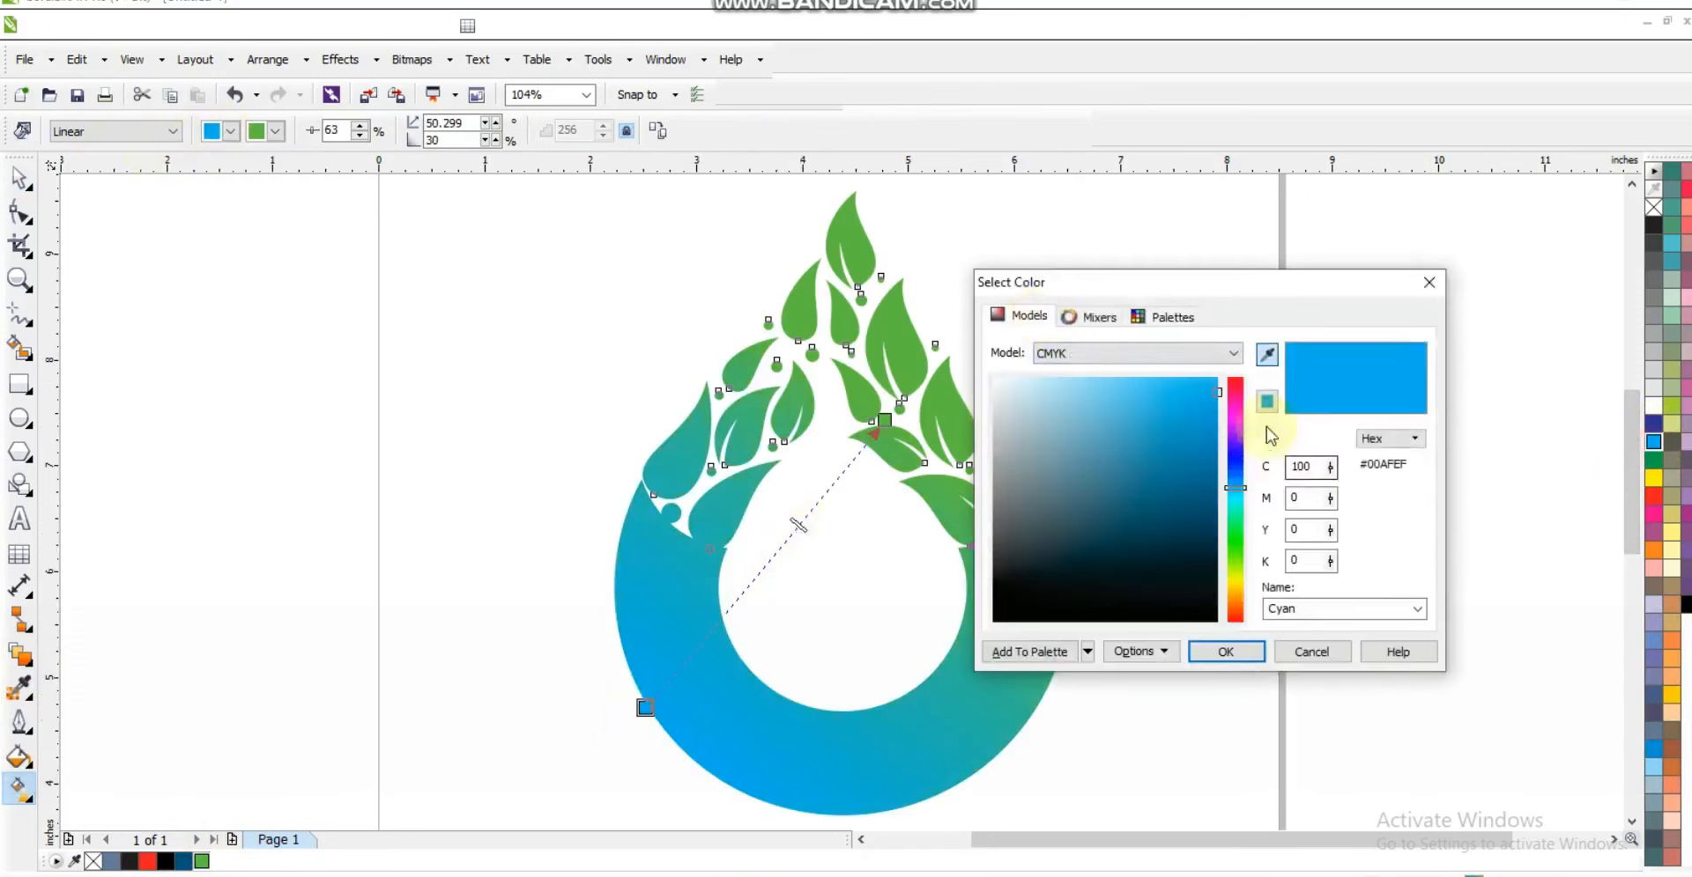
pyautogui.moveTo(1214, 388); pyautogui.dragTo(1210, 411)
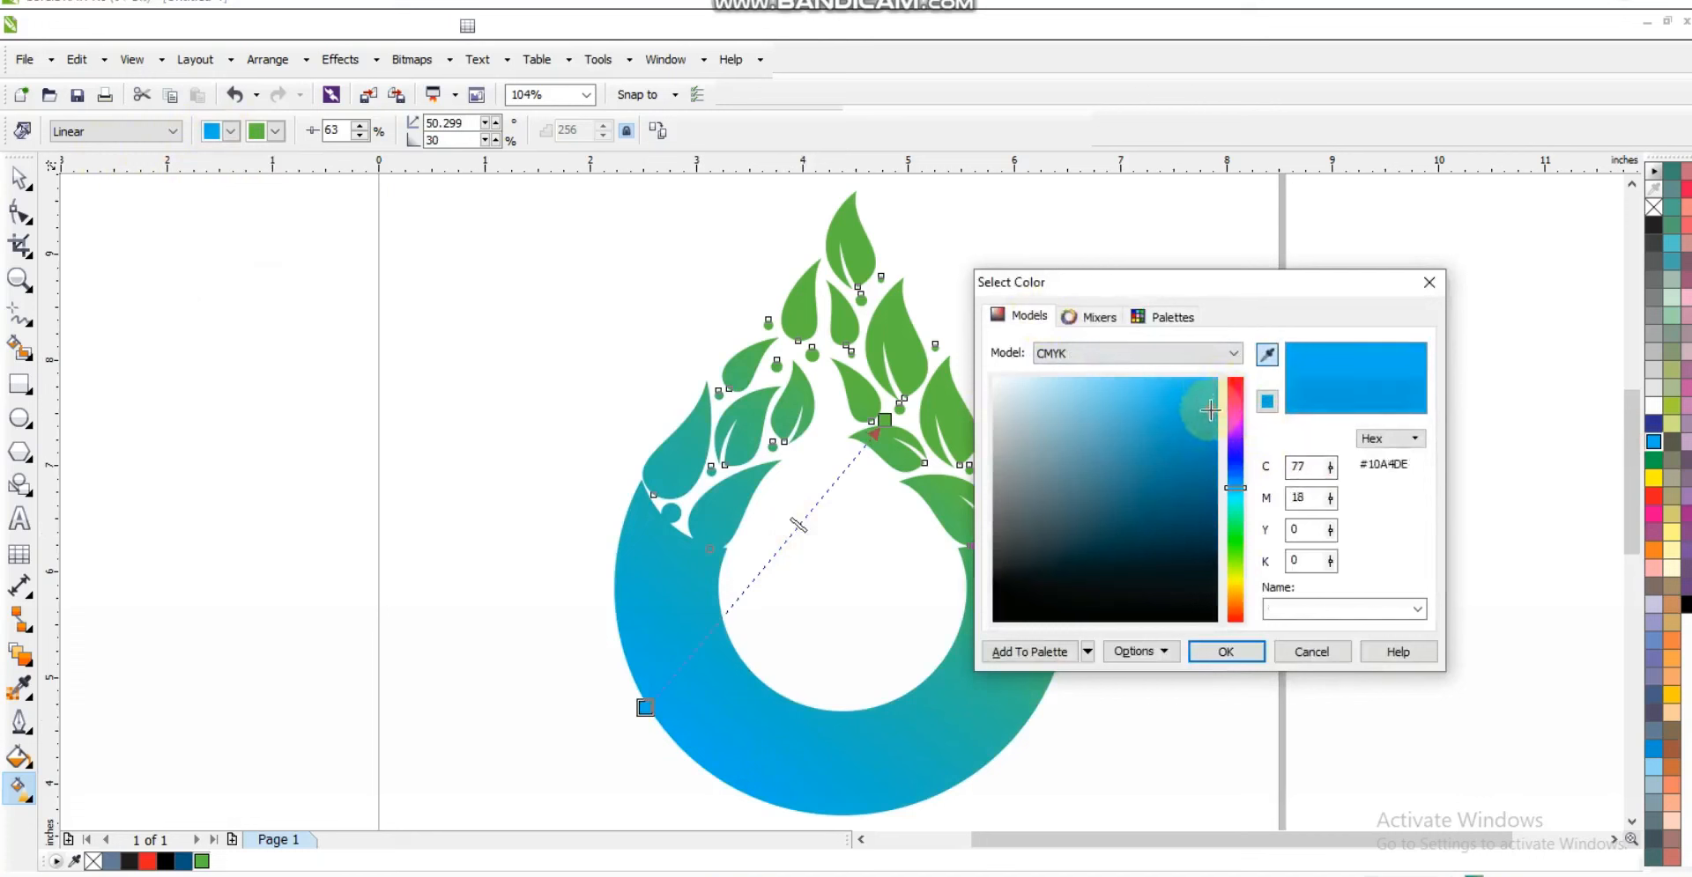
pyautogui.moveTo(1239, 487); pyautogui.dragTo(1239, 484)
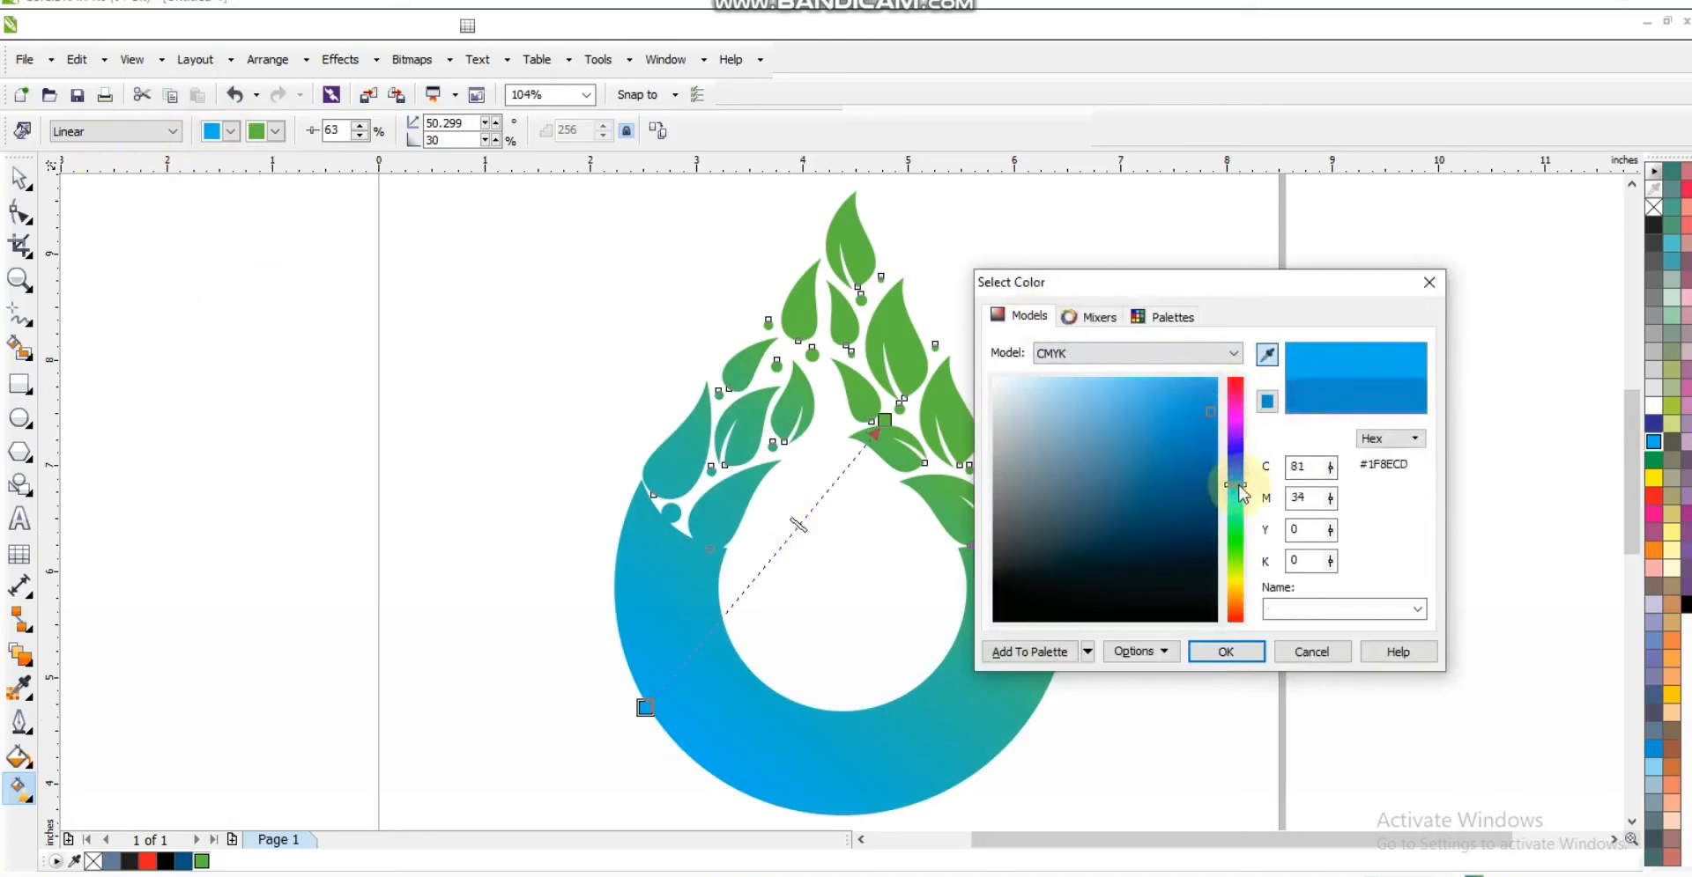
pyautogui.click(1225, 652)
pyautogui.moveTo(644, 706); pyautogui.dragTo(631, 727)
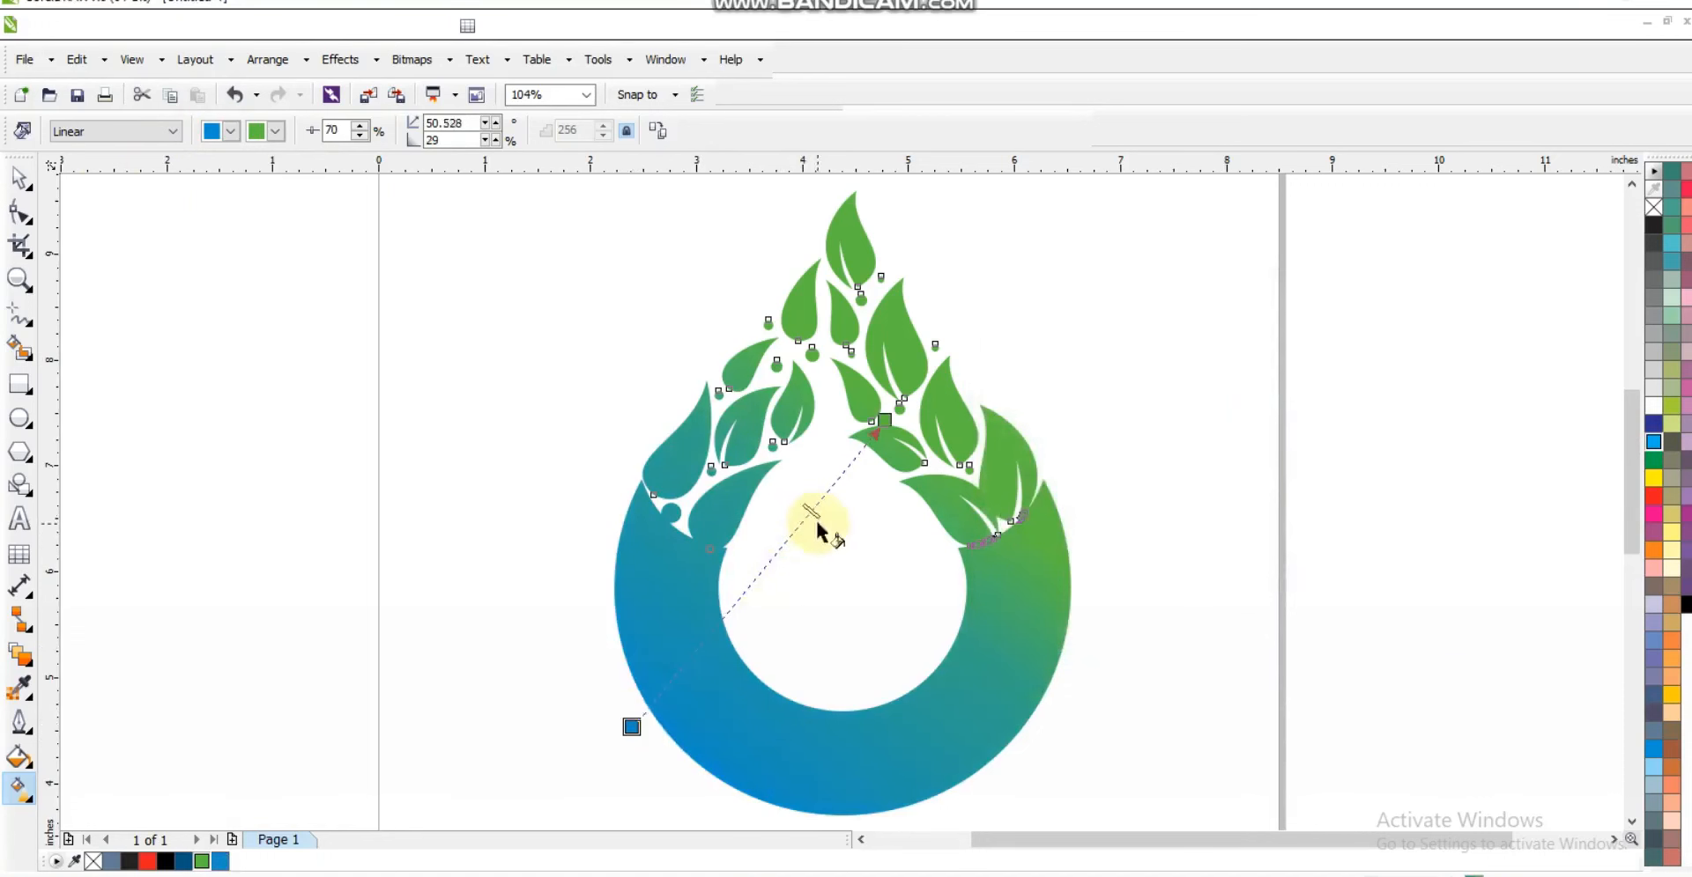
pyautogui.click(18, 187)
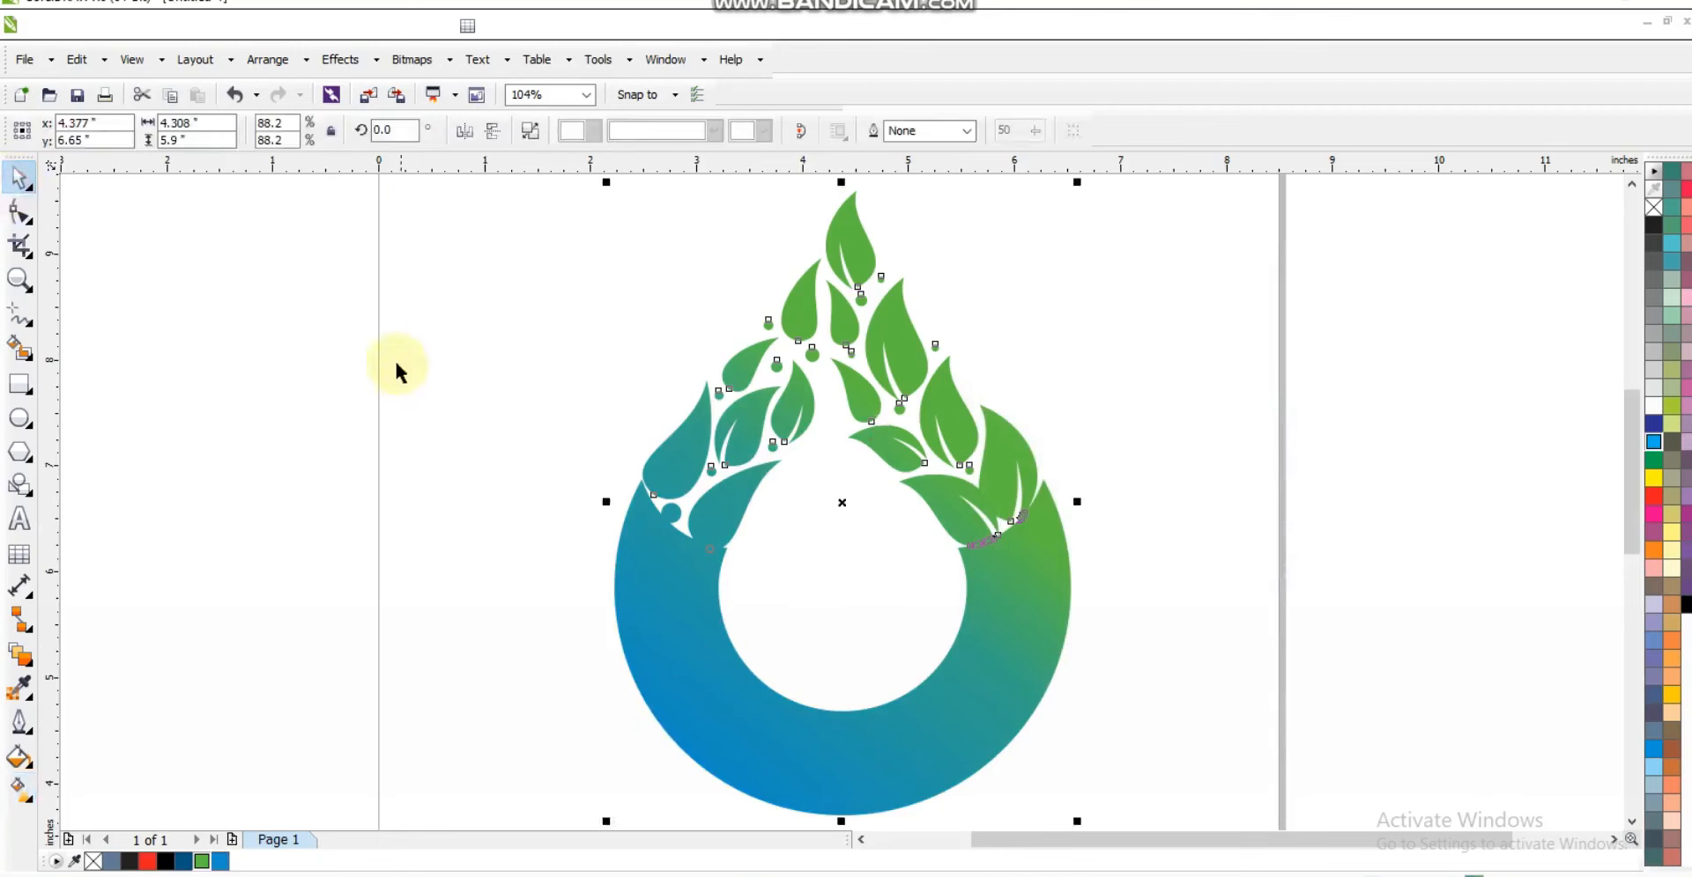
# Deselect the logo and examine the finished gradient design up close in full-screen preview
pyautogui.click(664, 284)
pyautogui.press('F3')
pyautogui.click(1048, 519)
pyautogui.press('Escape')
pyautogui.click(19, 281)
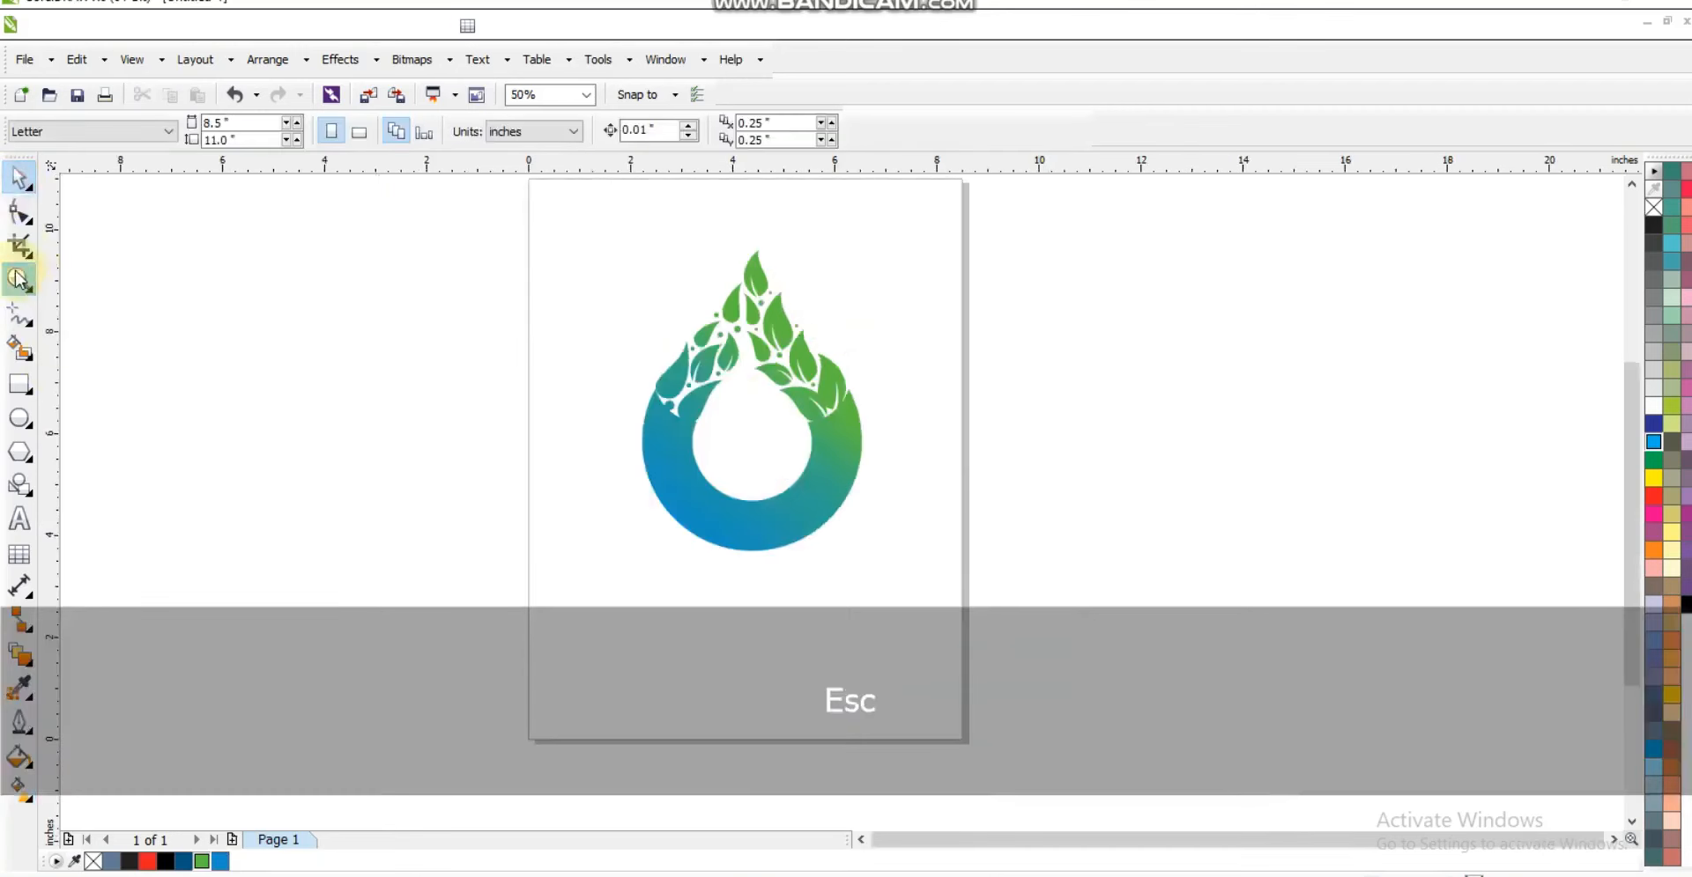
pyautogui.moveTo(477, 217); pyautogui.dragTo(996, 609)
pyautogui.press('F9')
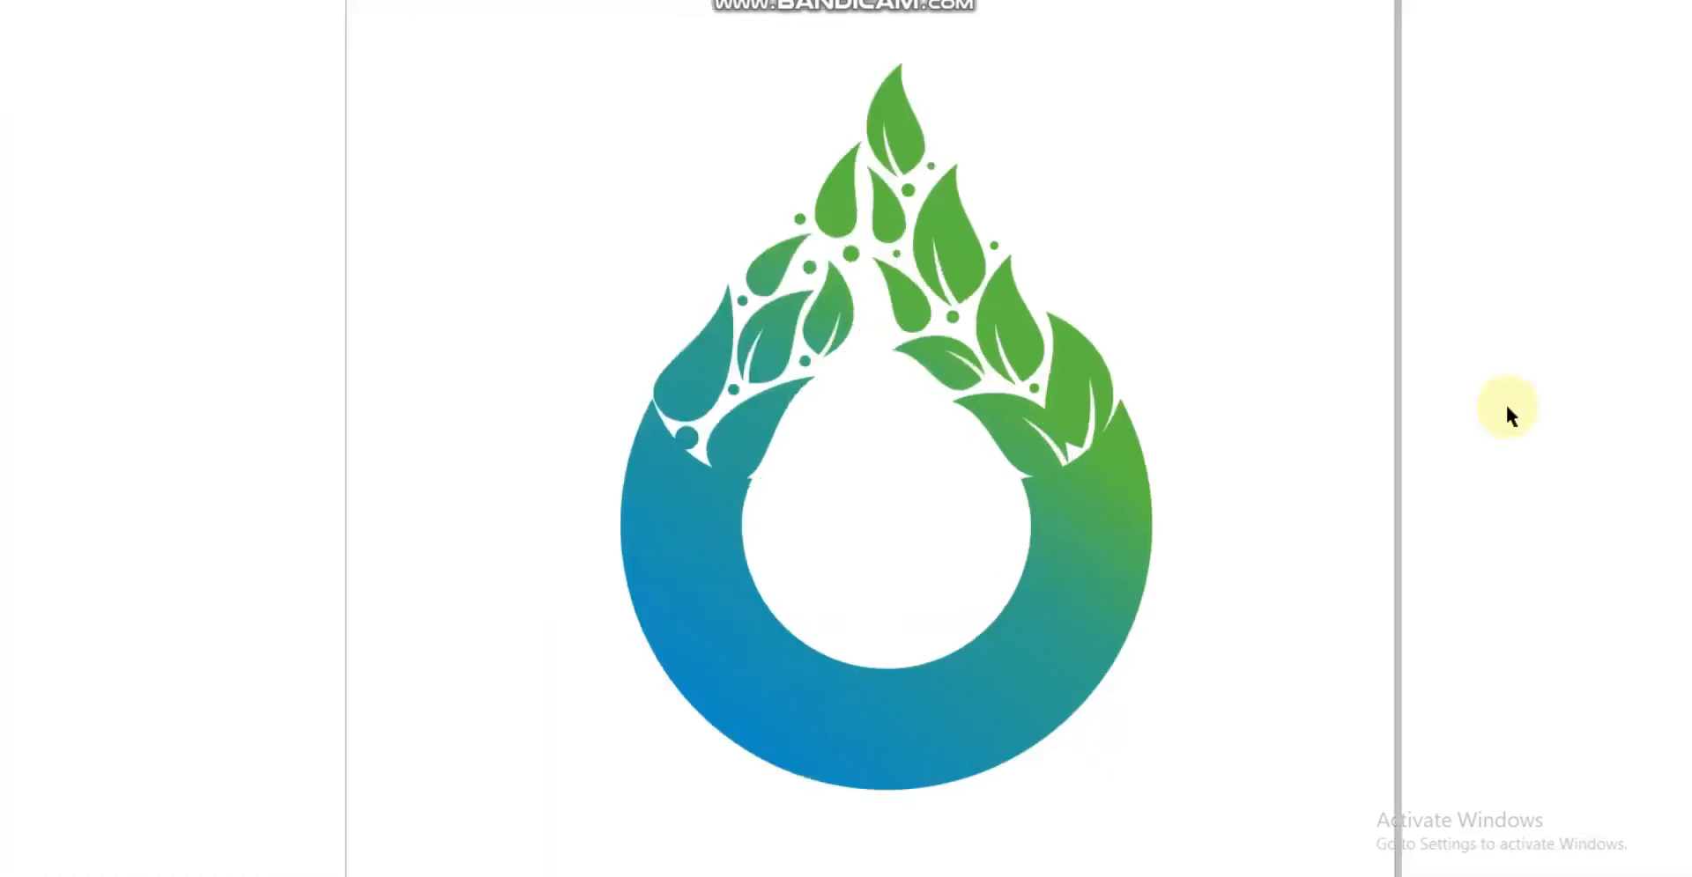